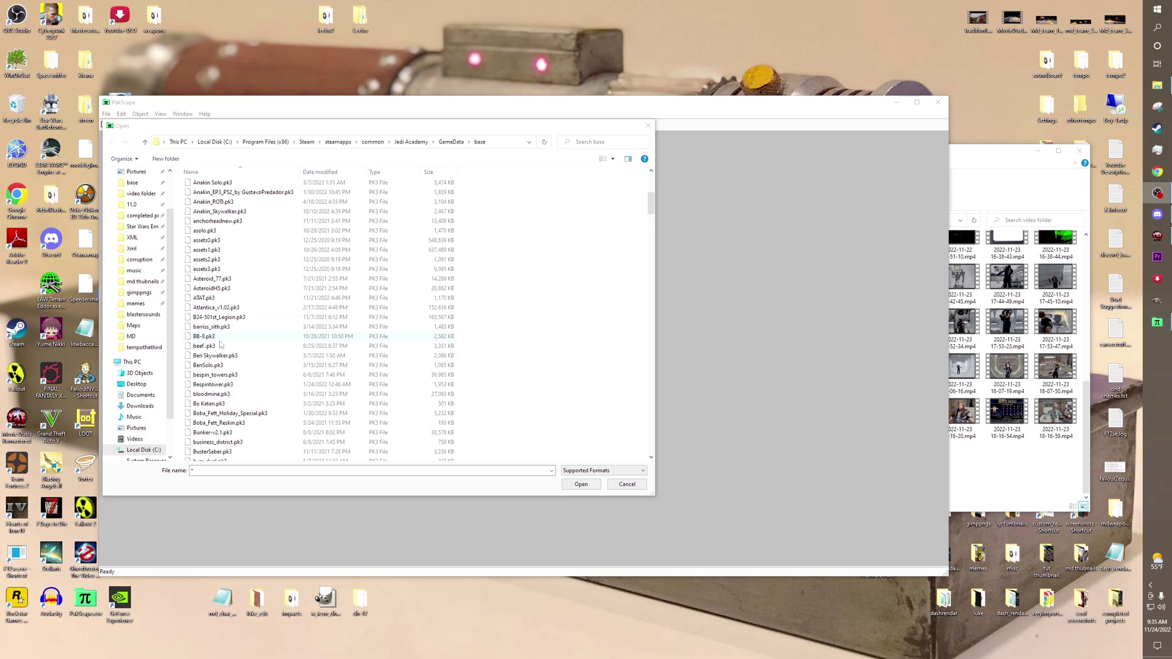
Step: Open the beef pk3 in PakScape, browse to models/players/beef, and view model_default_jangohelm.skin
double_click(219, 346)
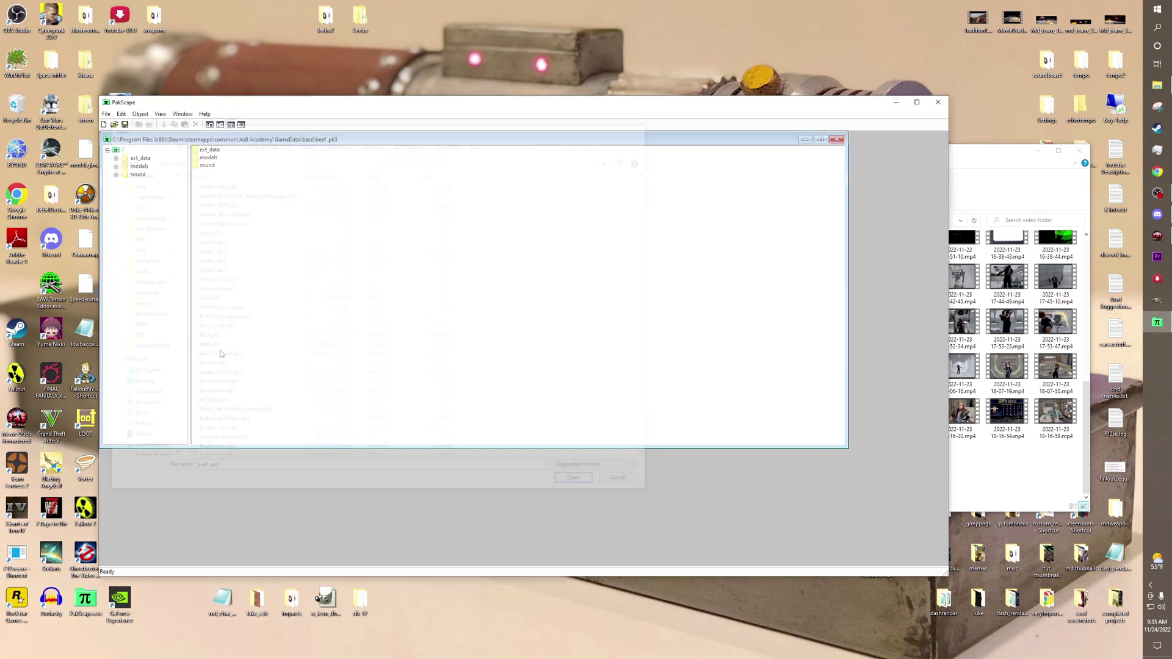
double_click(208, 158)
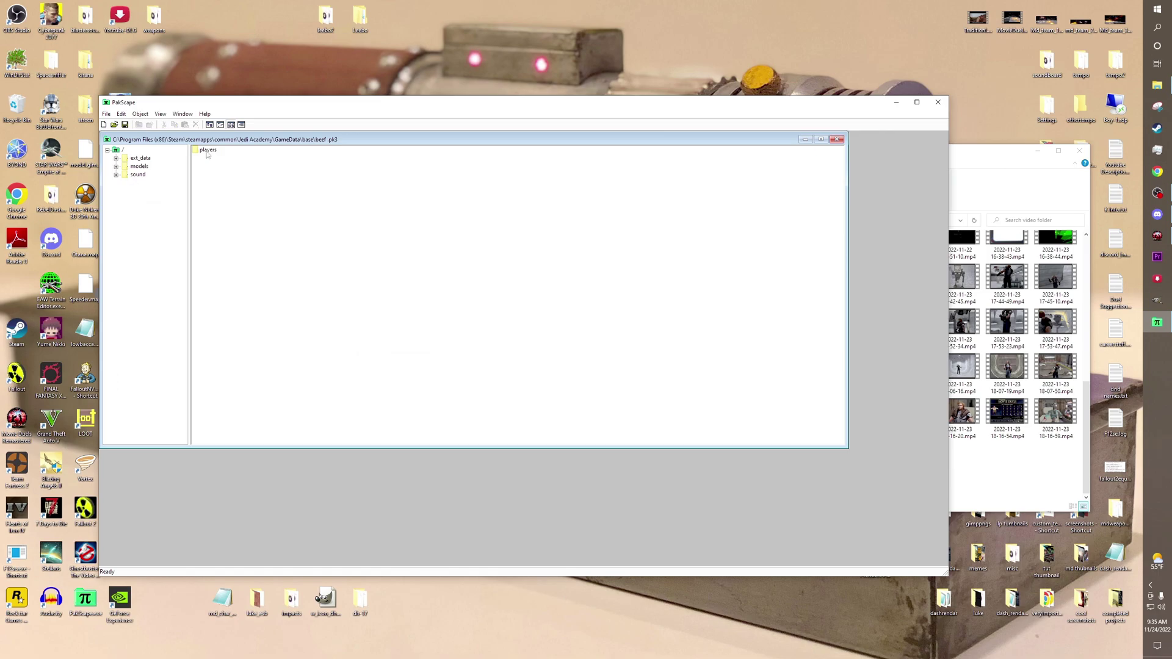
double_click(208, 150)
double_click(207, 151)
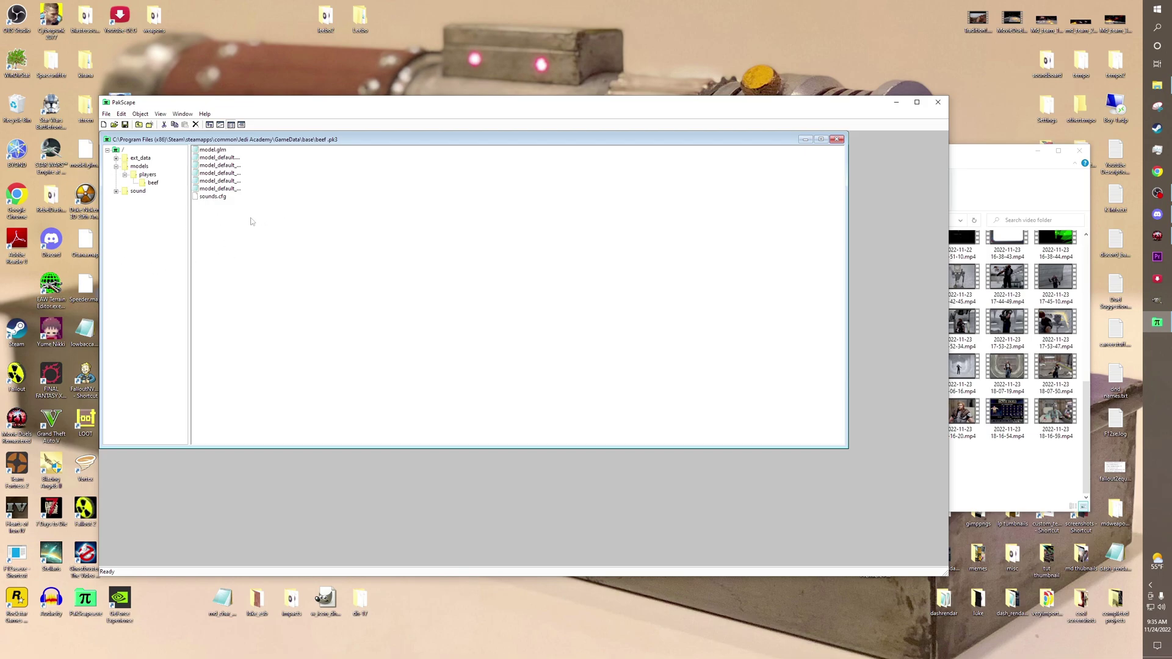
double_click(218, 165)
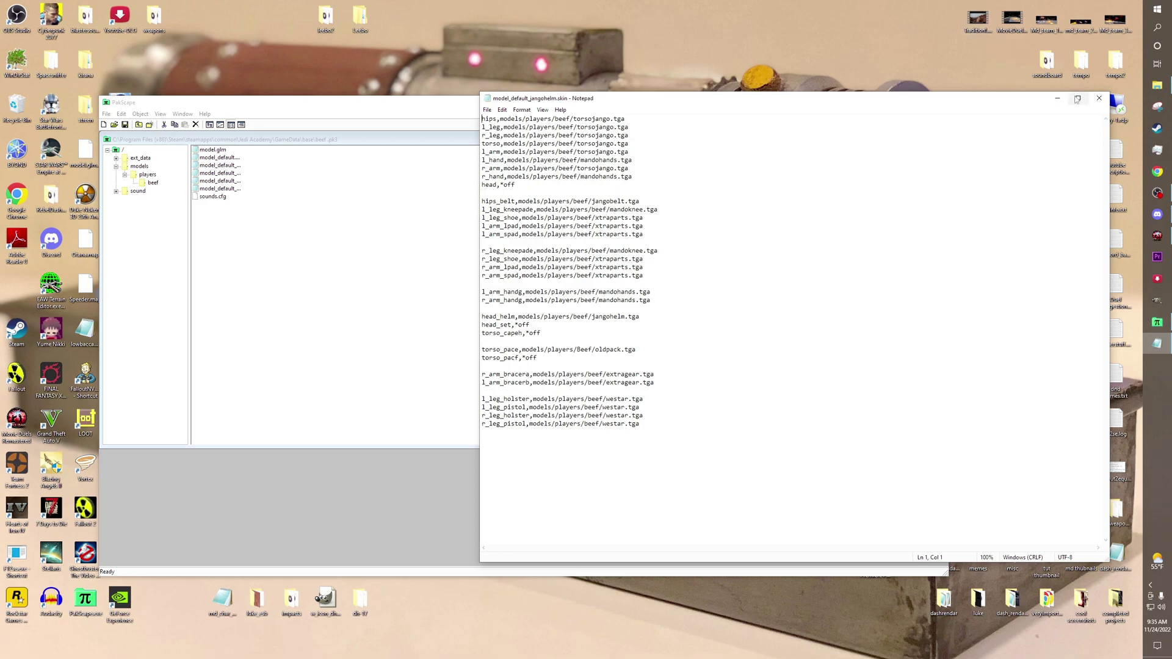
Step: Close the model_default_jangohelm.skin file in Notepad
click(1090, 98)
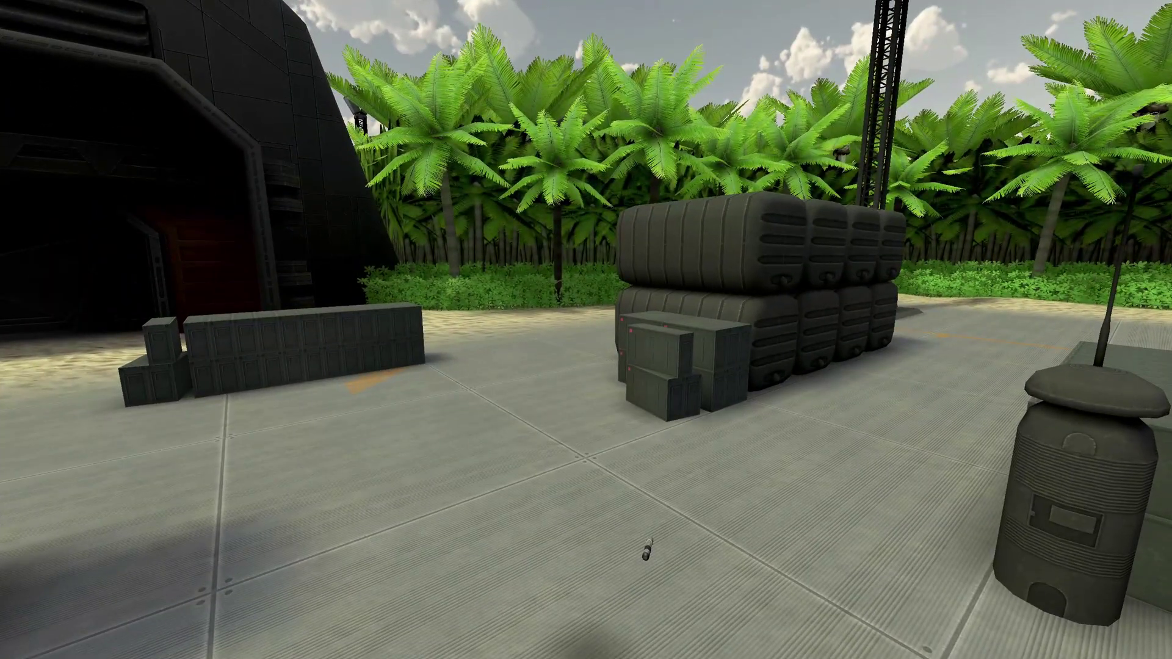
Step: Enter 'sabe' in the game console
key(shift+grave)
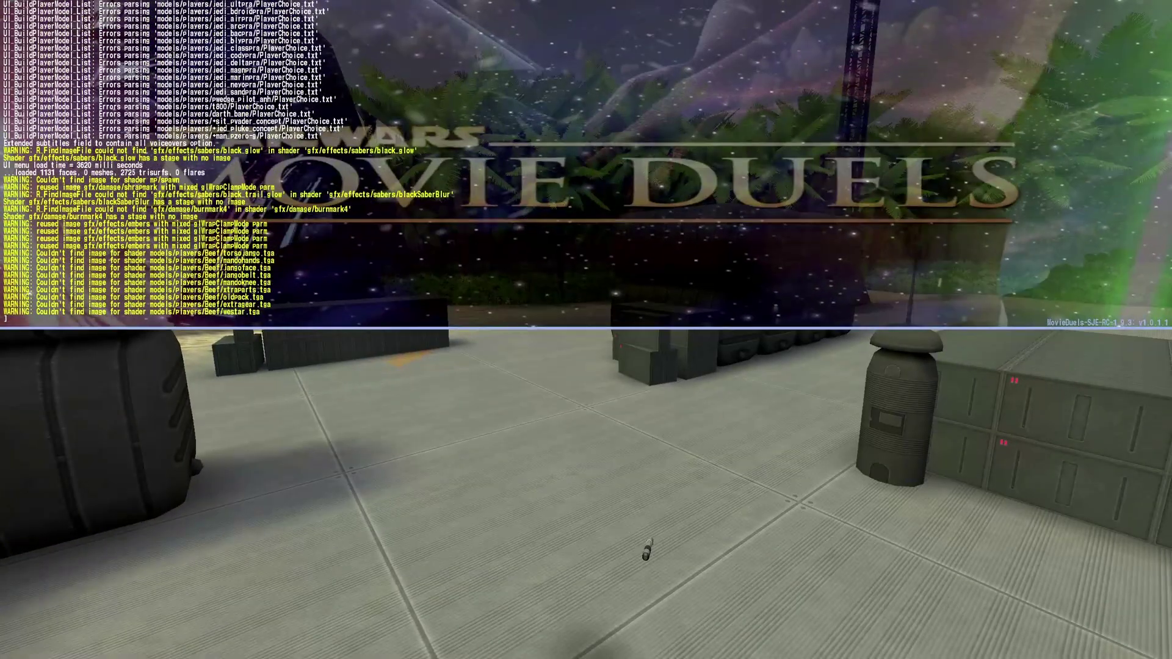
text(sabe)
key(shift+grave)
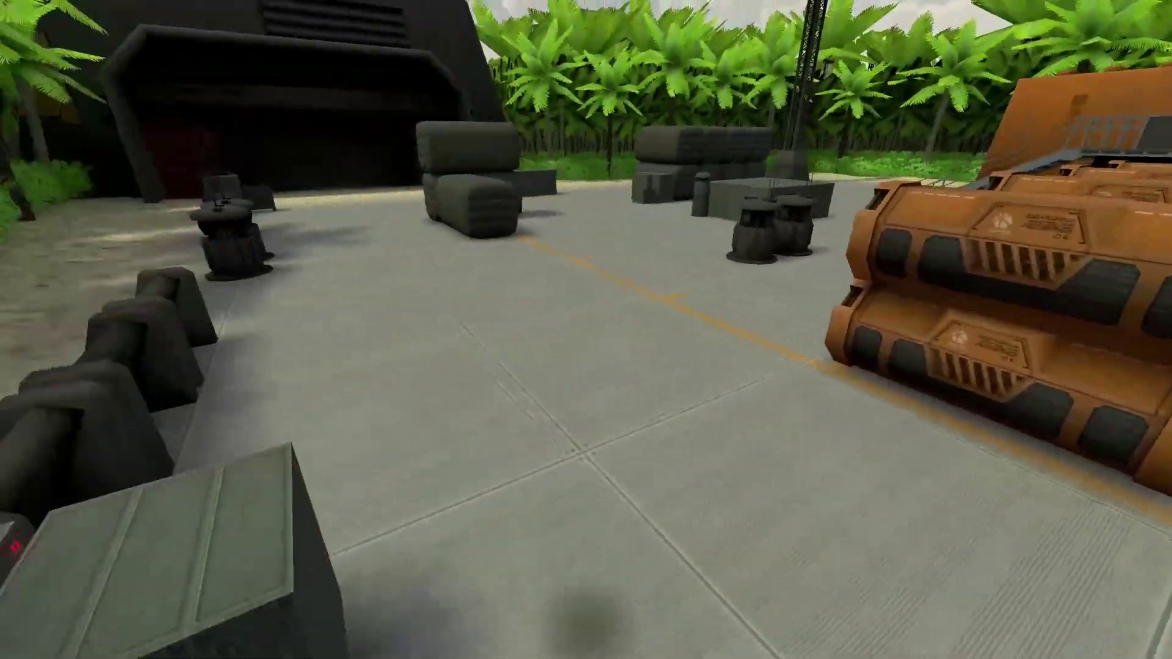
Step: Turn Freeze NPCs ON in Pause > Commands, then enable noclip from the console
key(Escape)
click(622, 320)
click(818, 383)
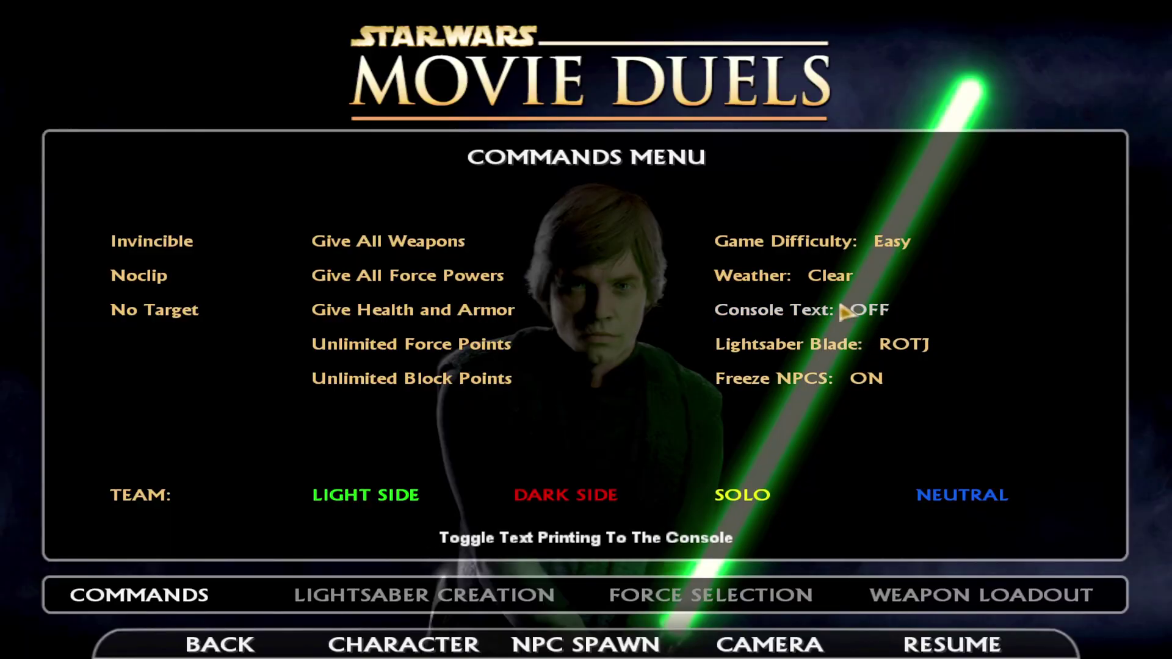
key(Escape)
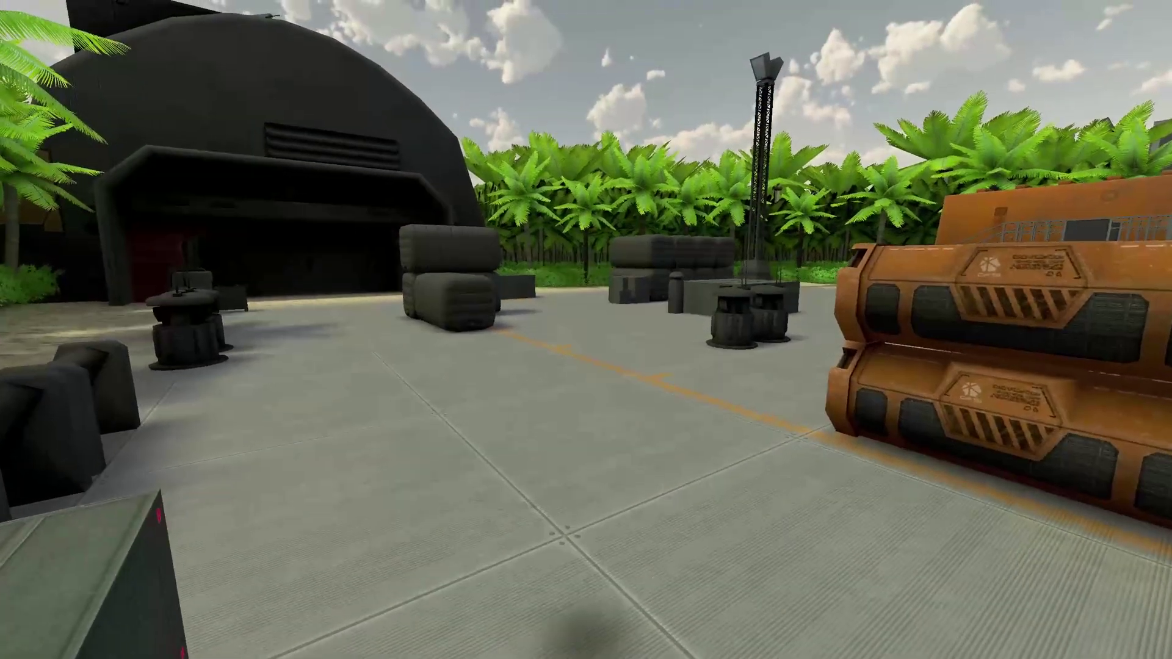
key(shift+grave)
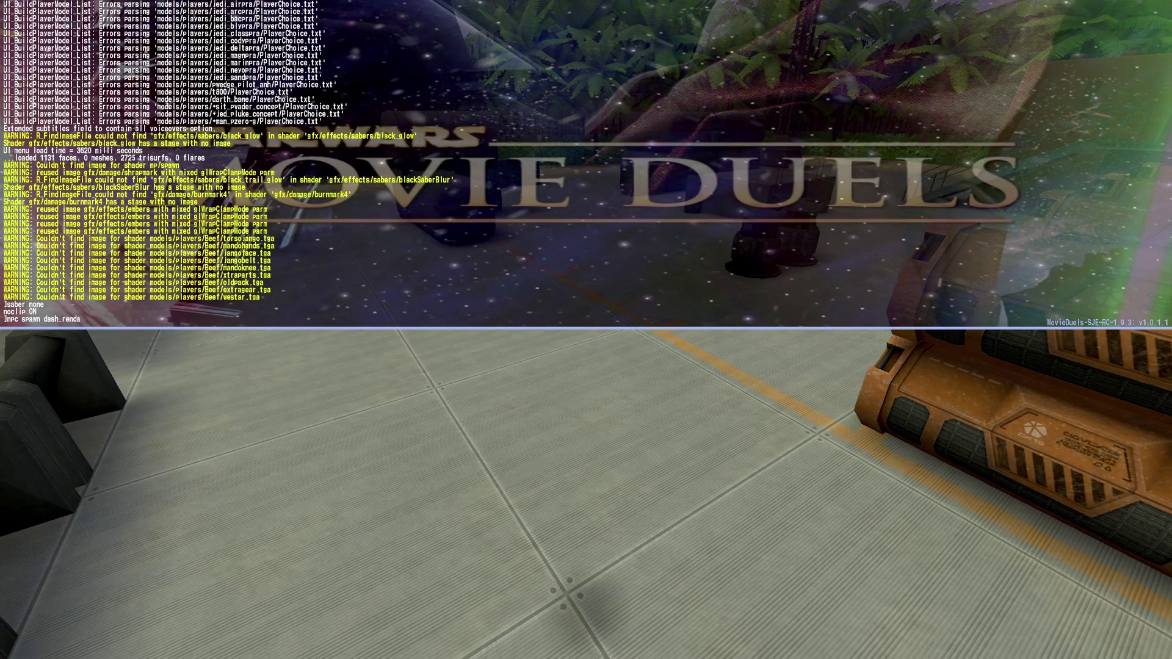
key(shift+grave)
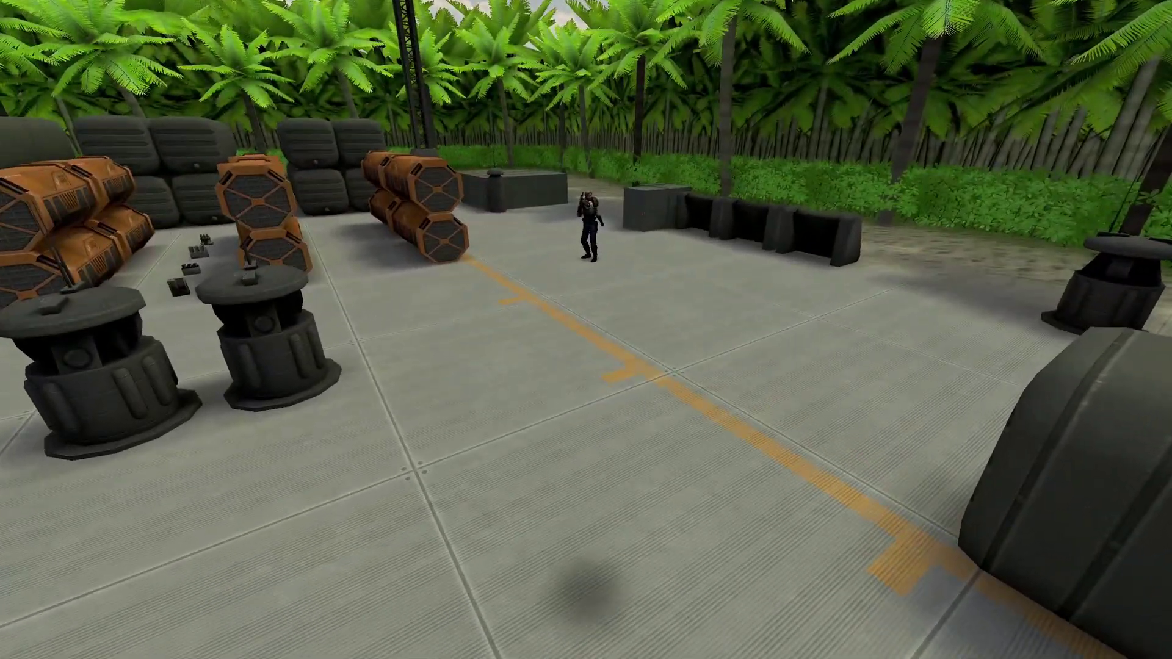
Step: In Pause > NPC Spawn, page to the Clone Wars characters and spawn an Anakin variant
key(Escape)
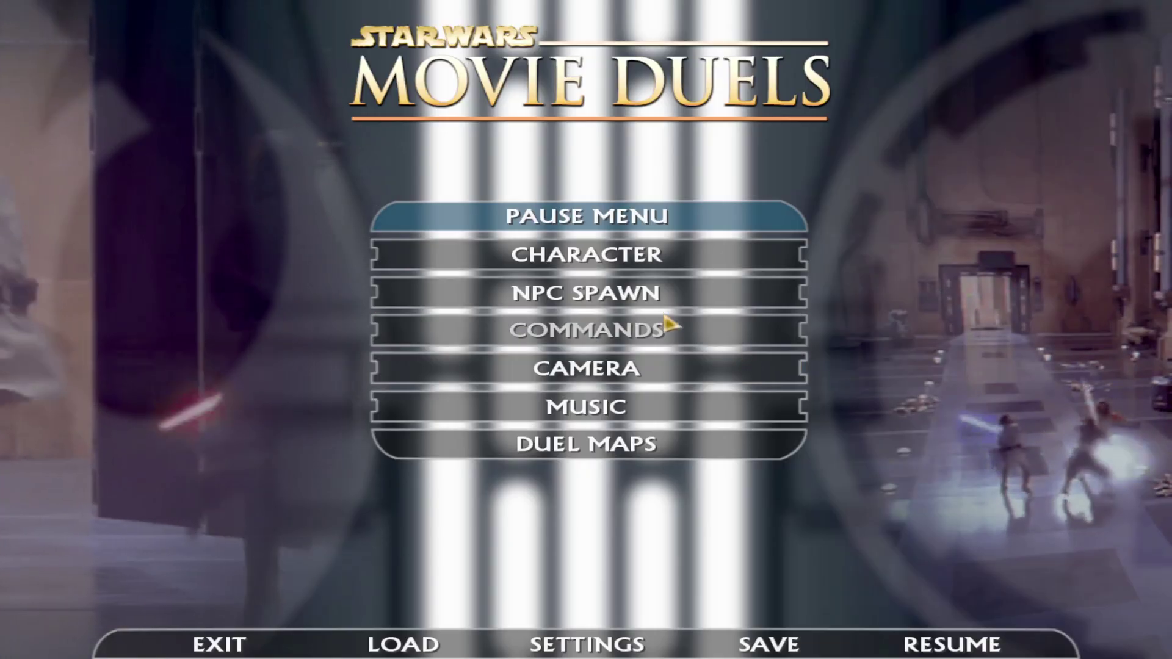
click(656, 299)
click(230, 273)
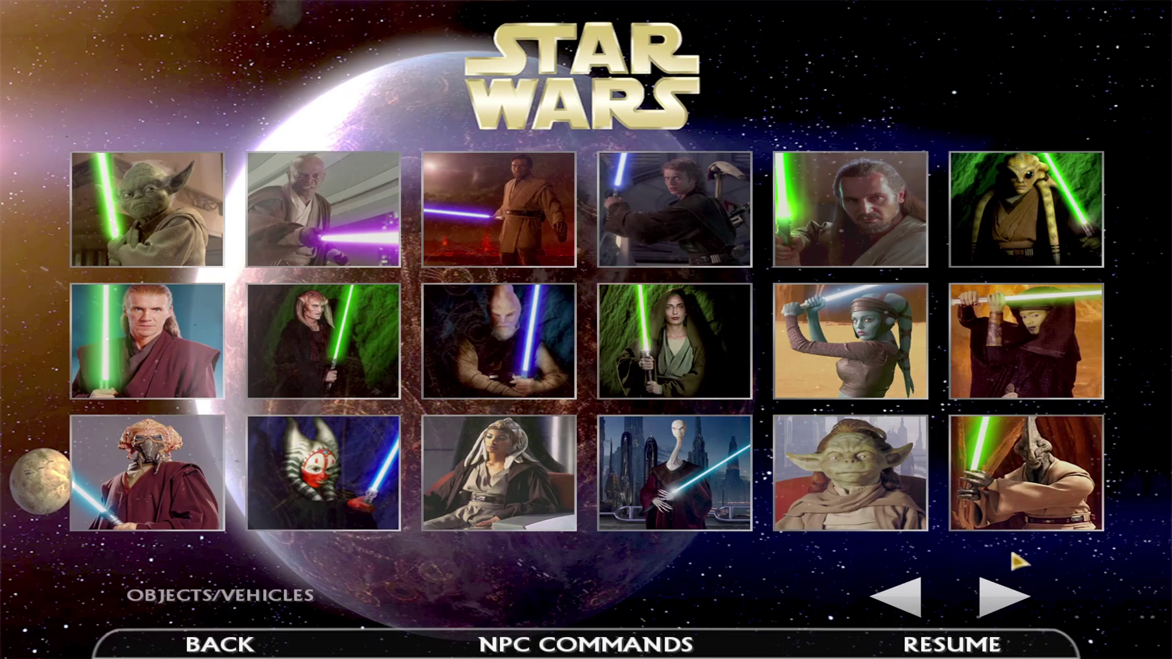
click(1013, 604)
click(1013, 607)
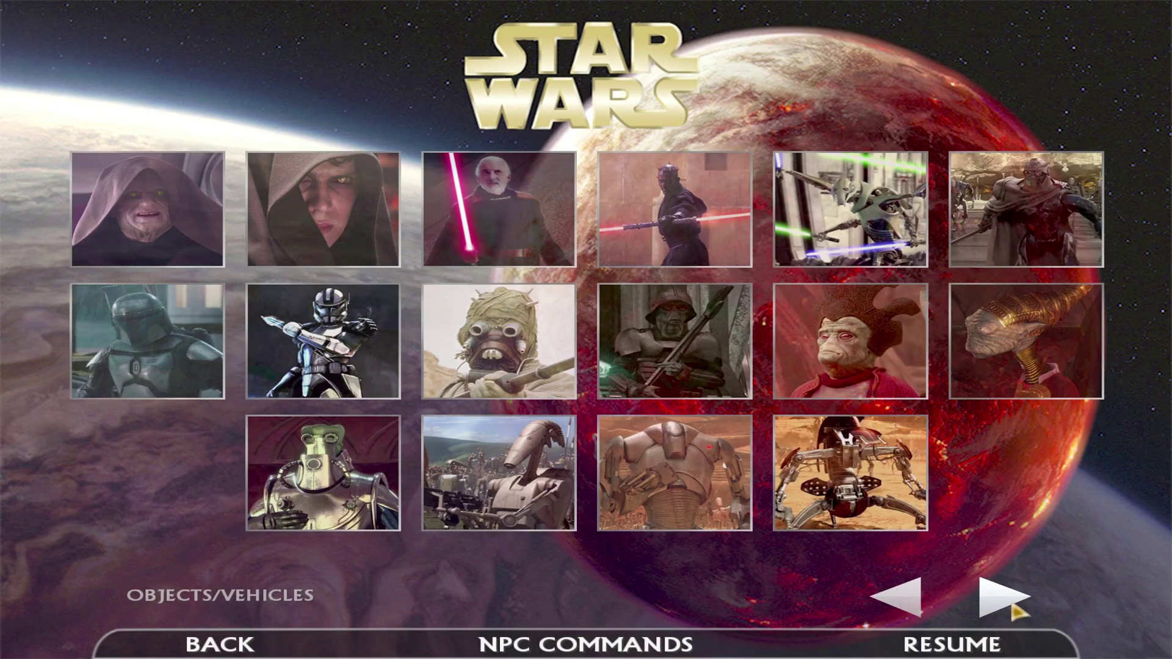
click(1013, 608)
click(363, 289)
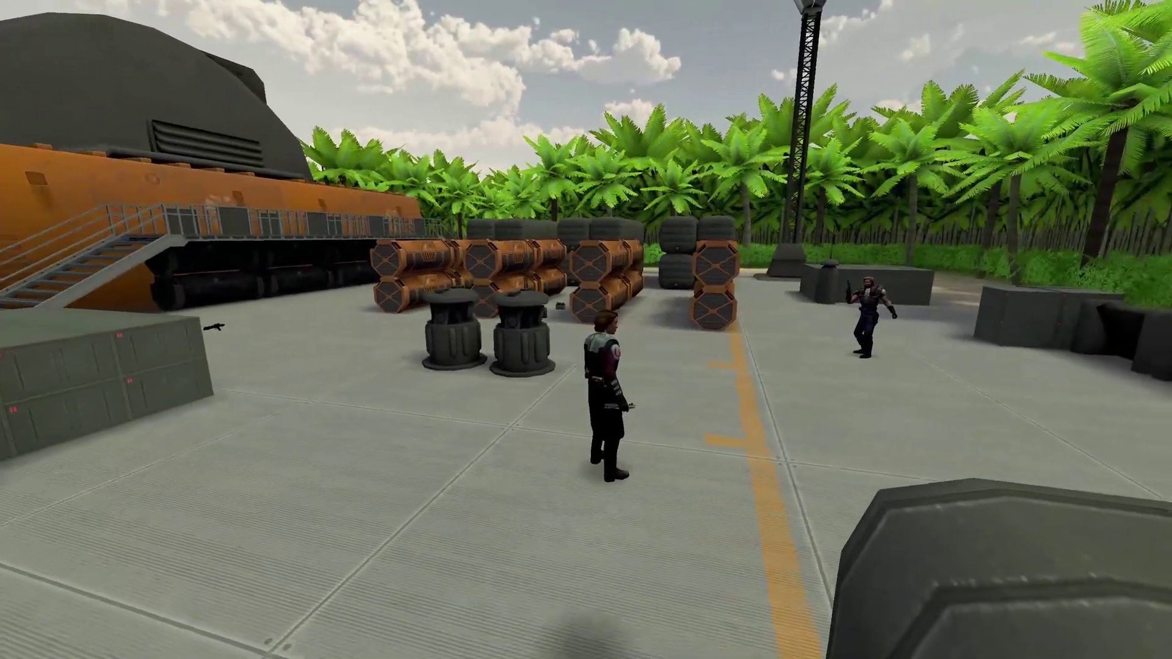
Step: Browse the NPC Action animations and narrow the camera field of view
key(Page_Up)
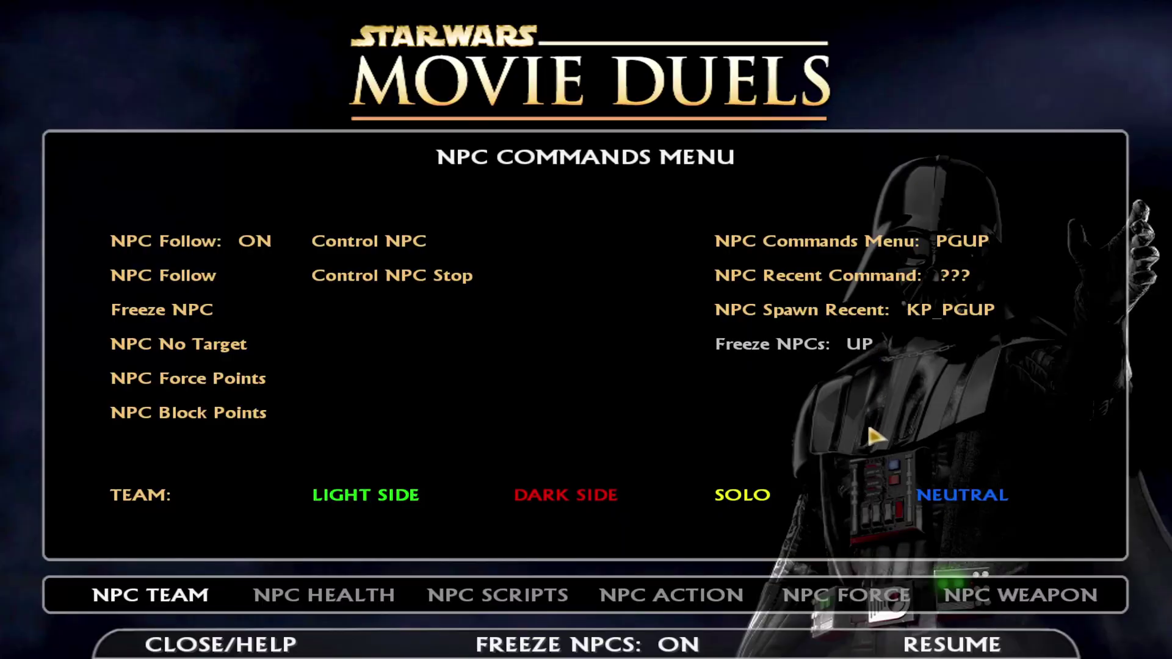
click(658, 598)
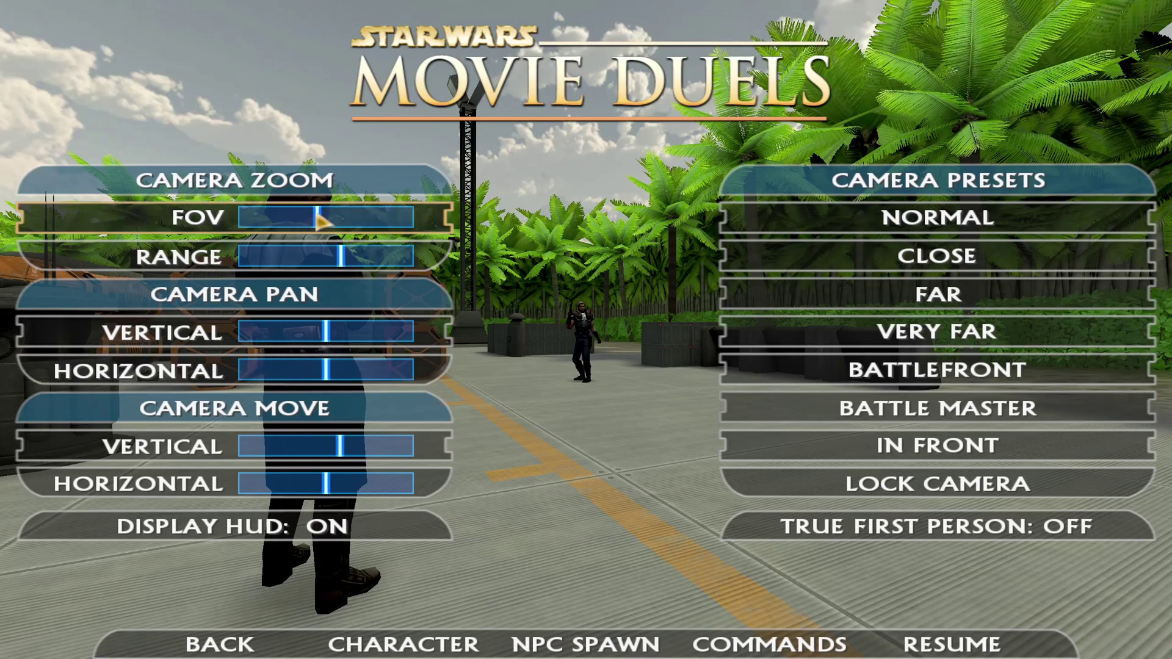
drag(319, 221, 273, 219)
key(Escape)
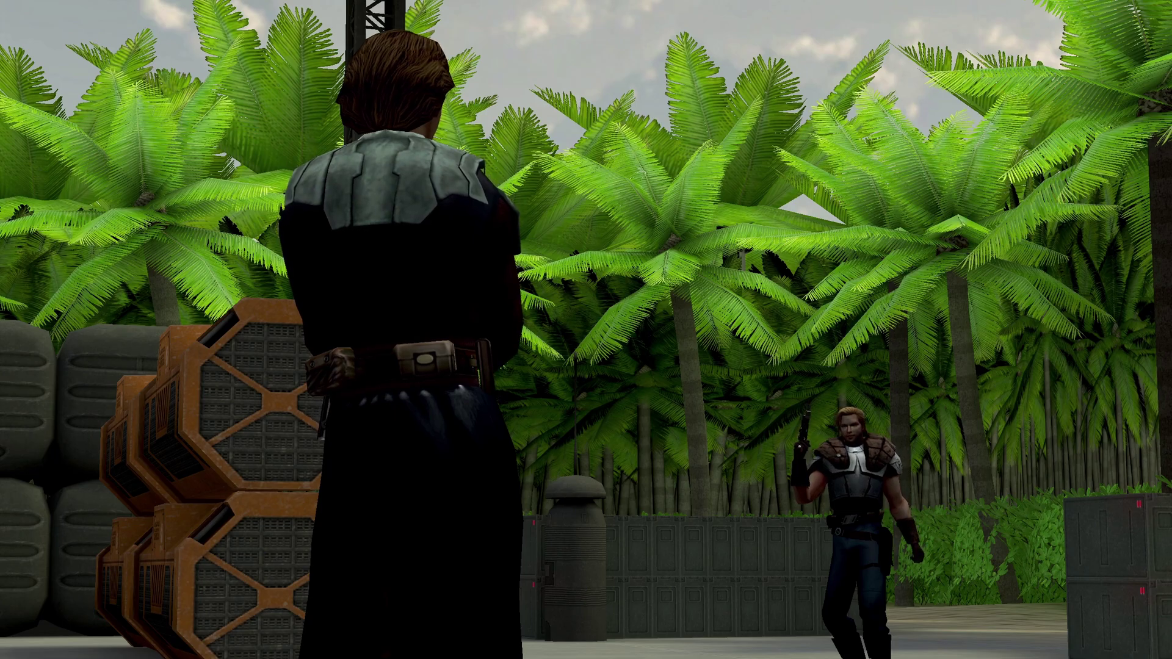
Step: Look through Pause > Commands and Camera, then reopen NPC Commands at the team options
key(Escape)
click(366, 330)
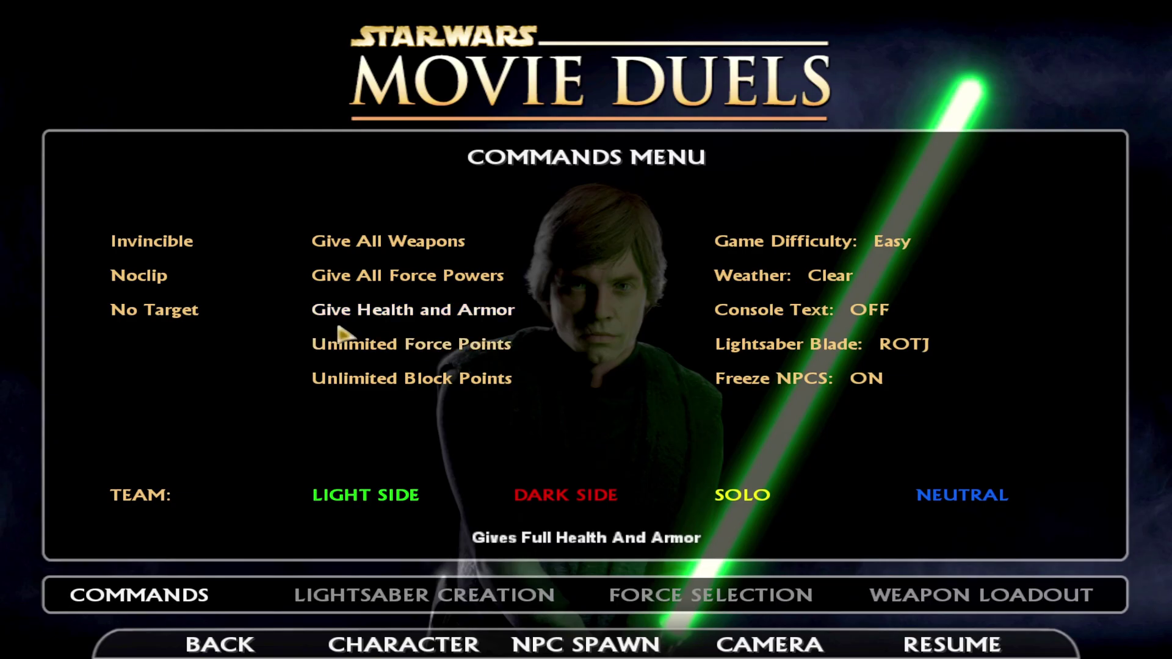
key(Escape)
click(387, 366)
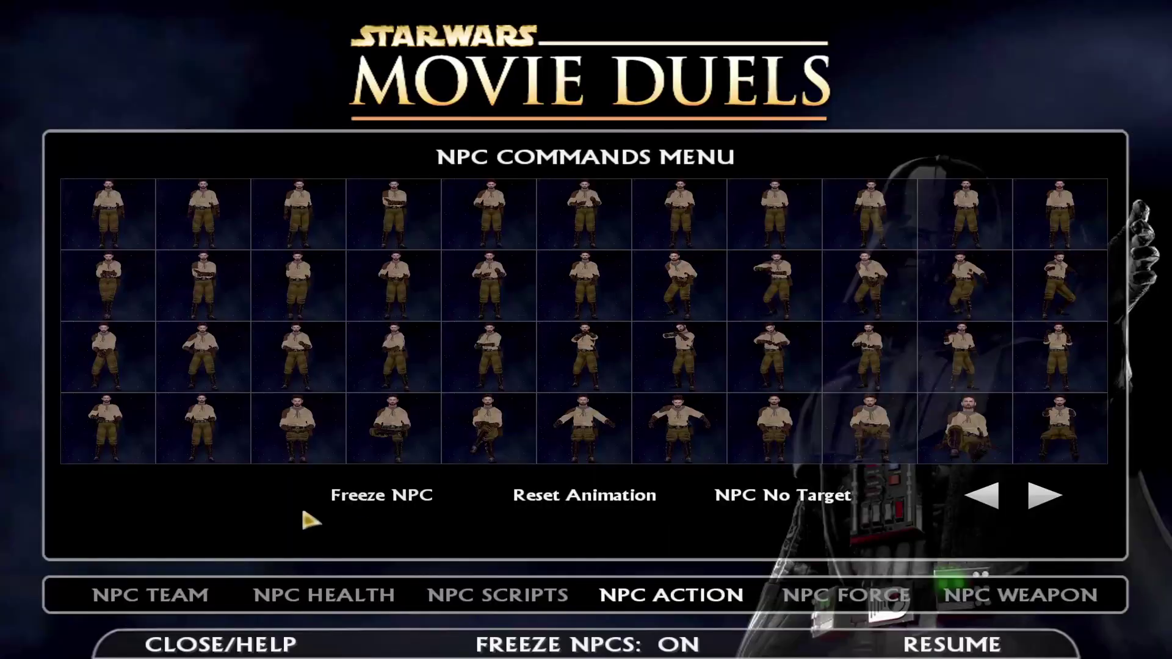
click(151, 595)
Step: Stop controlling the NPC with Control NPC Stop and run the Jedi toward the soldier
key(Page_Up)
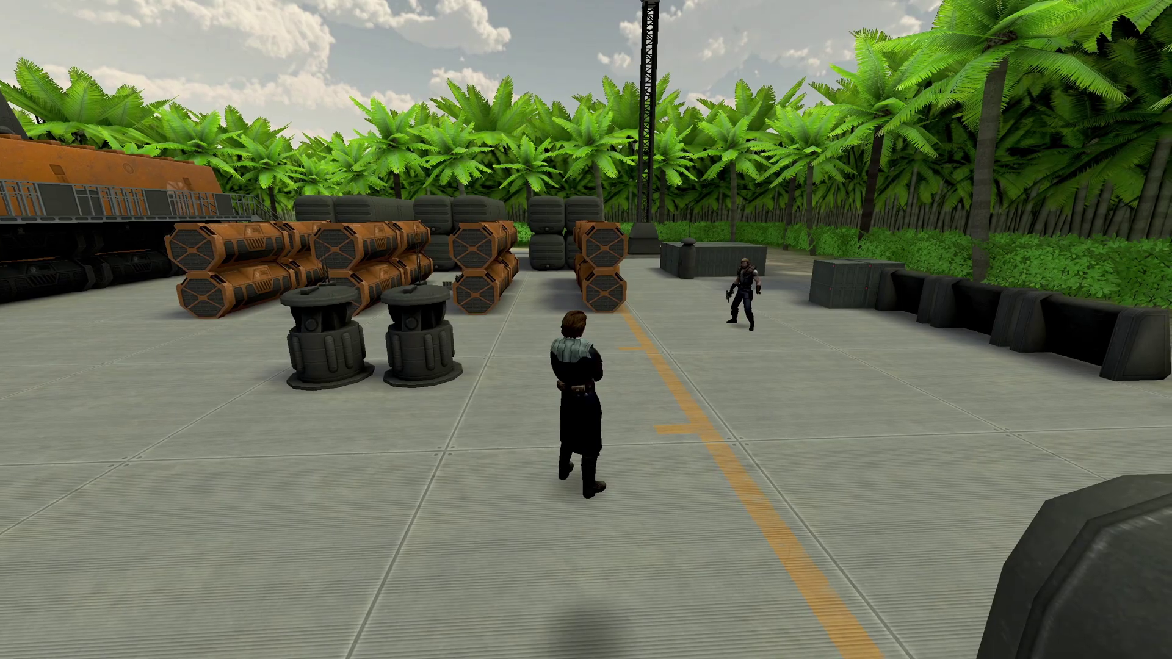
key(Page_Up)
click(419, 281)
key(Page_Up)
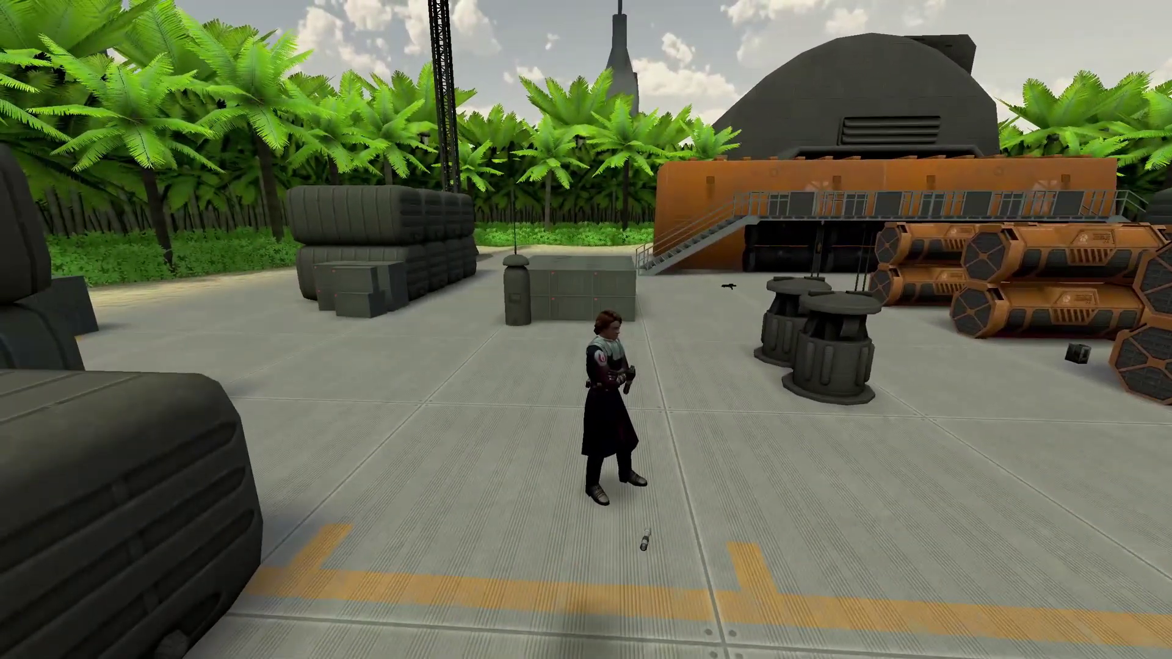
key(Page_Up)
key(Escape)
key(w)
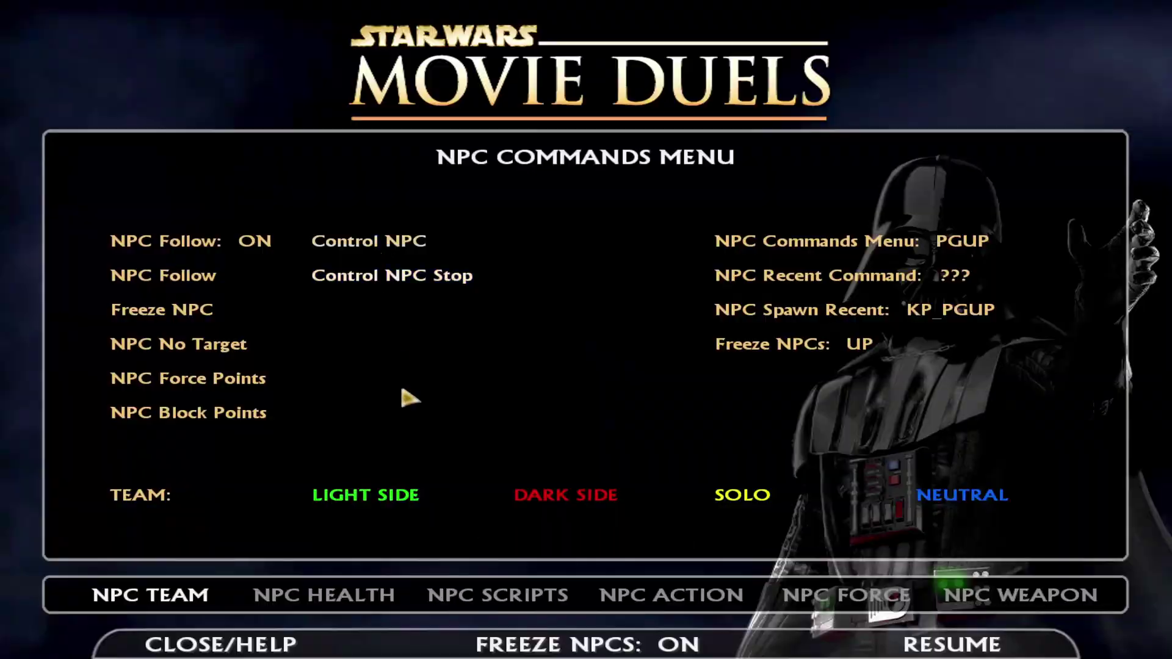
Step: Return to the game, then shorten camera range, shift it left, and narrow the FOV
click(741, 591)
click(799, 370)
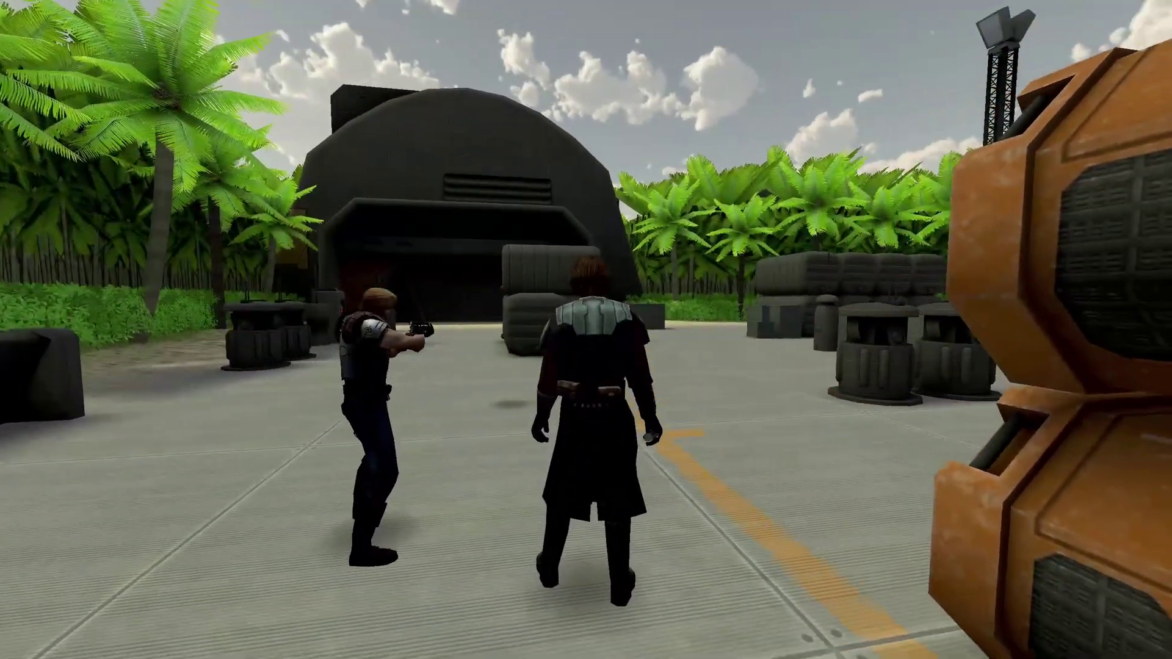
key(Page_Down)
click(285, 256)
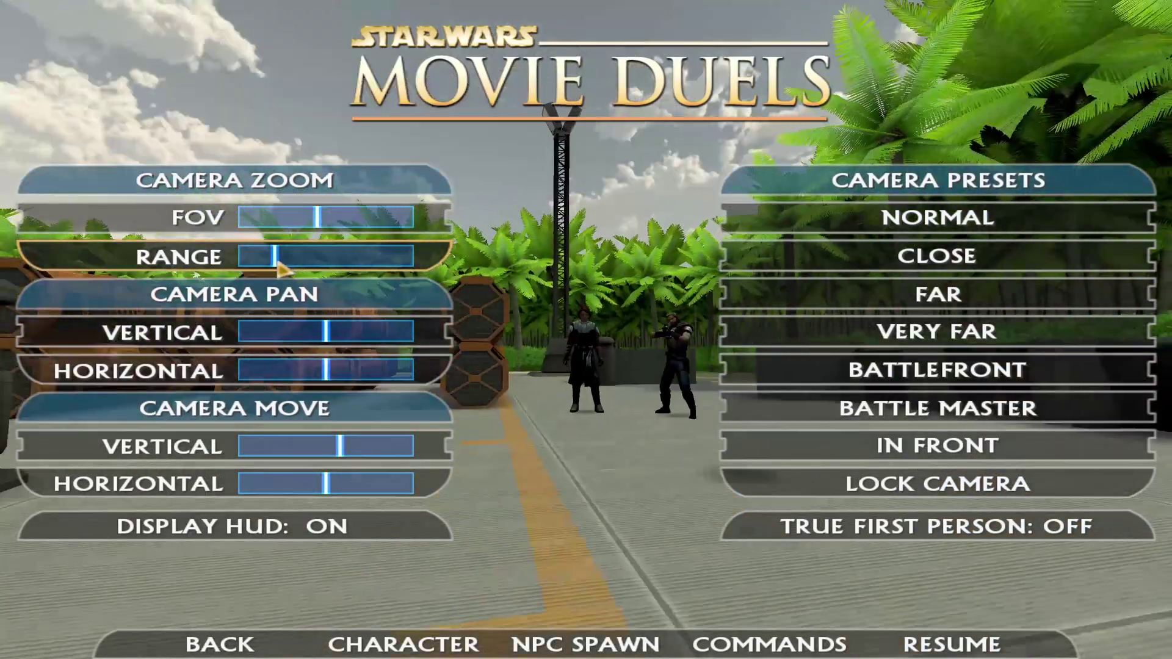
click(299, 484)
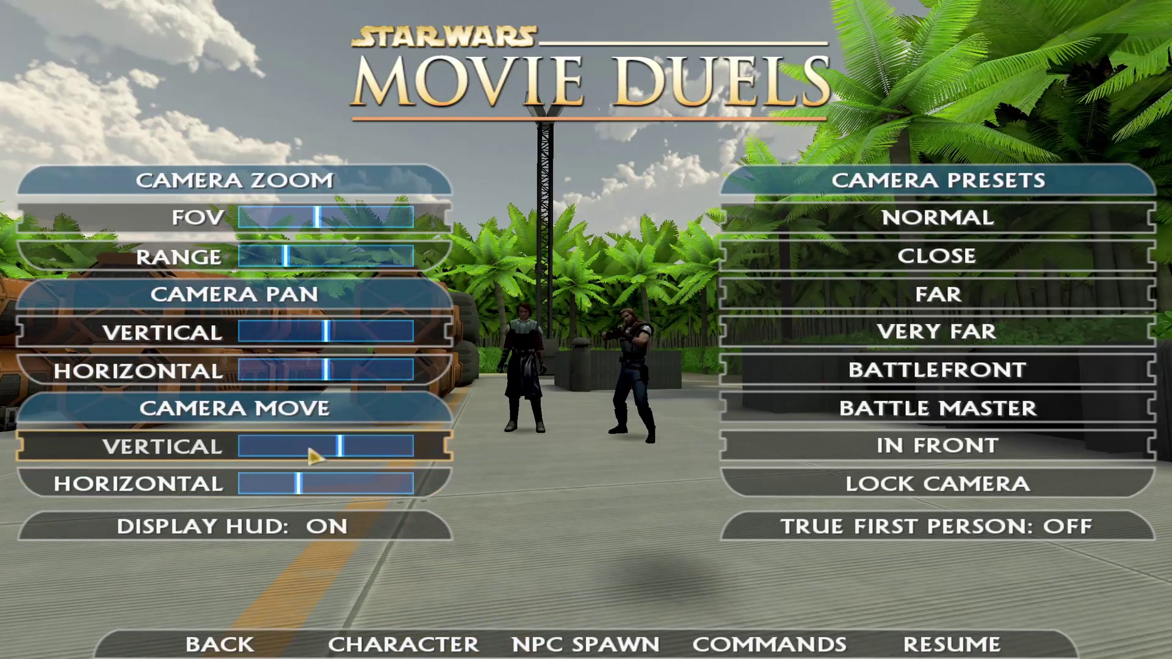
click(255, 217)
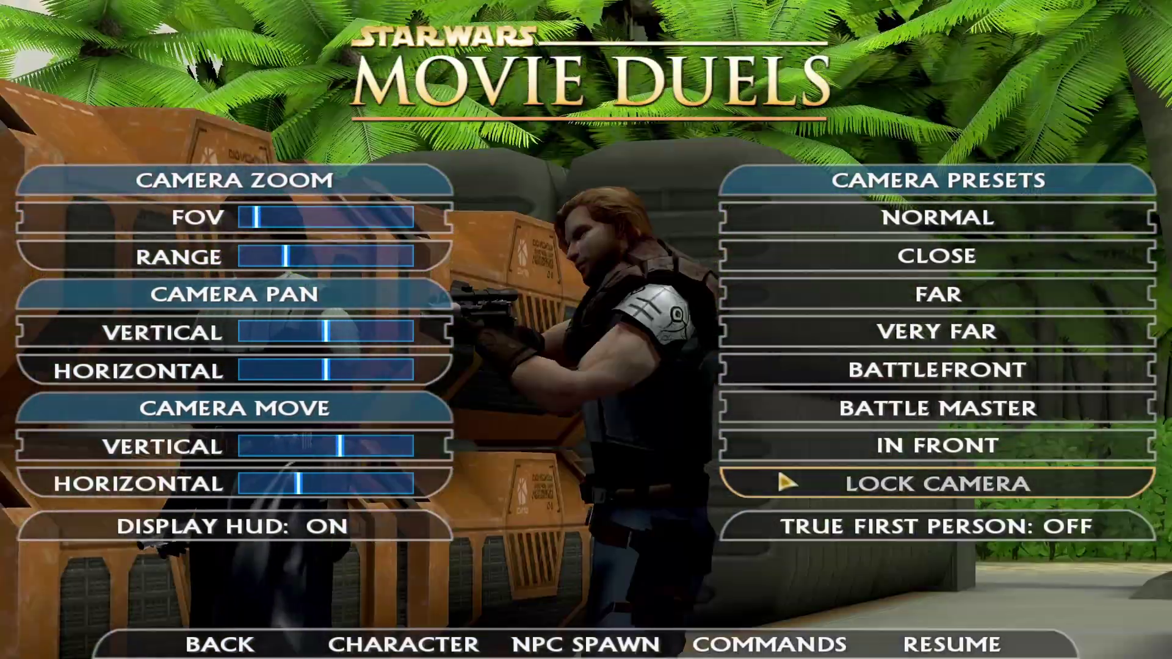
key(Escape)
key(Escape)
Step: Apply the CLOSE camera preset, then shift right, adjust vertical offset, and shorten range
click(586, 366)
click(809, 268)
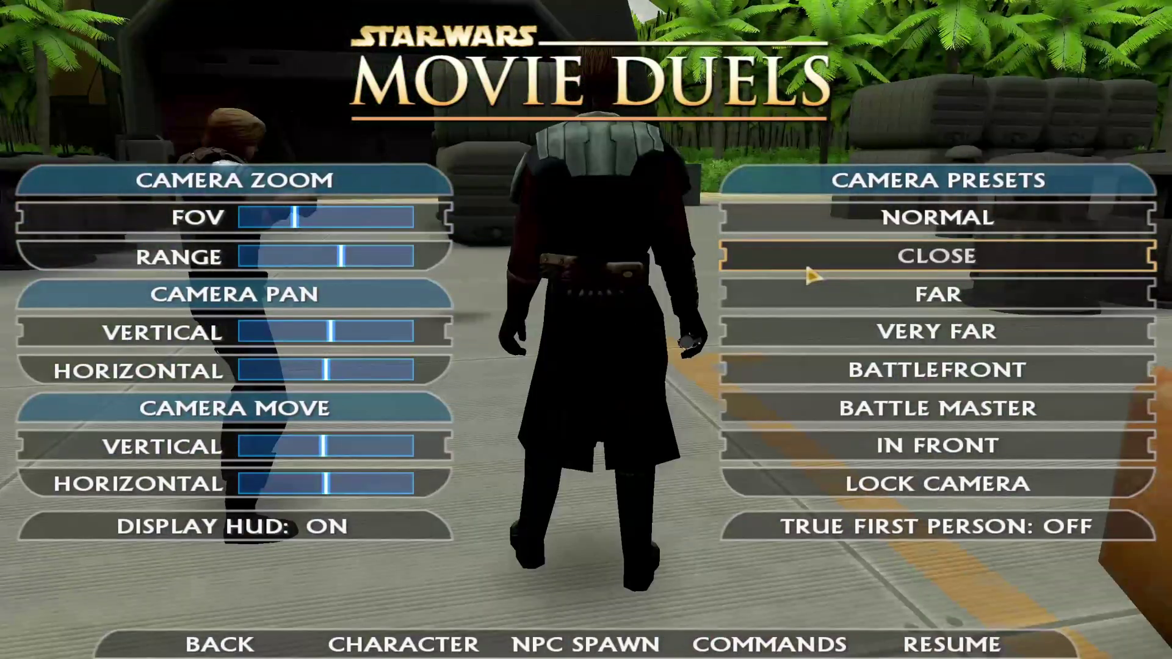
click(353, 485)
click(346, 447)
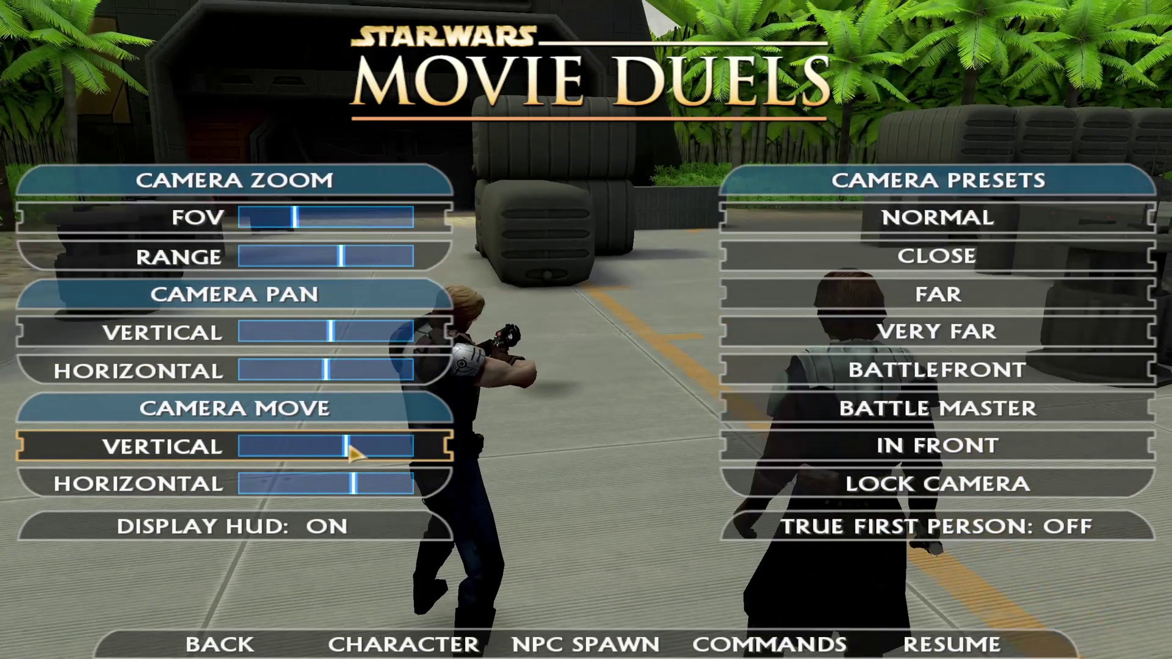
drag(367, 263, 302, 262)
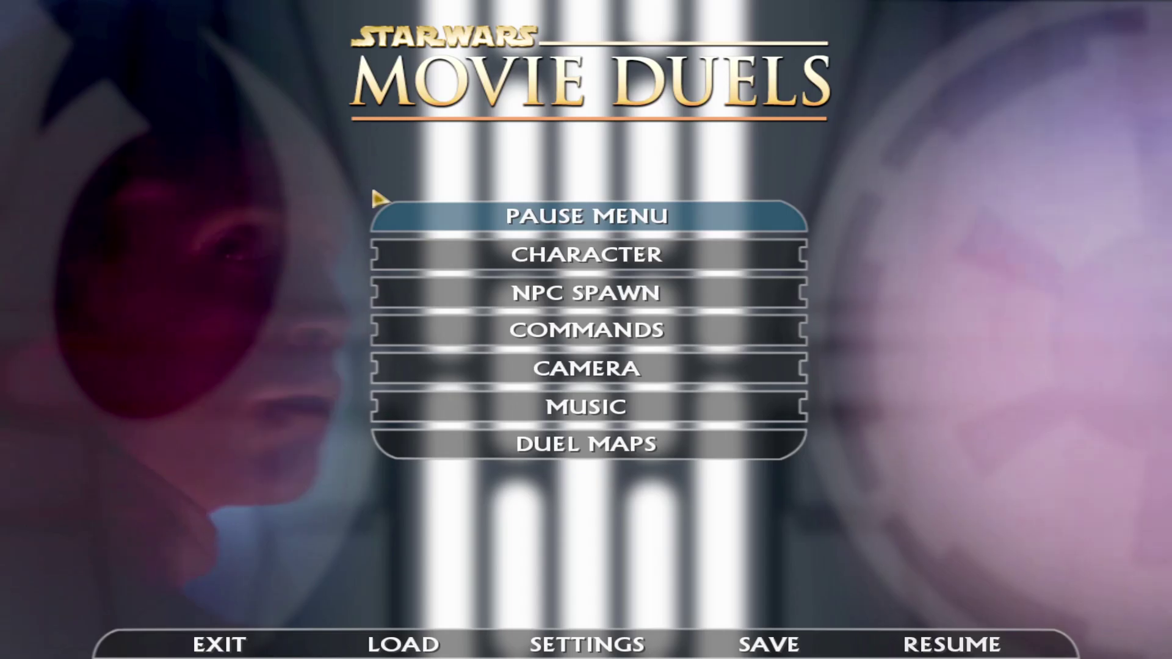
Step: Check the camera settings and NPC team commands, then resume the game
click(664, 371)
key(Escape)
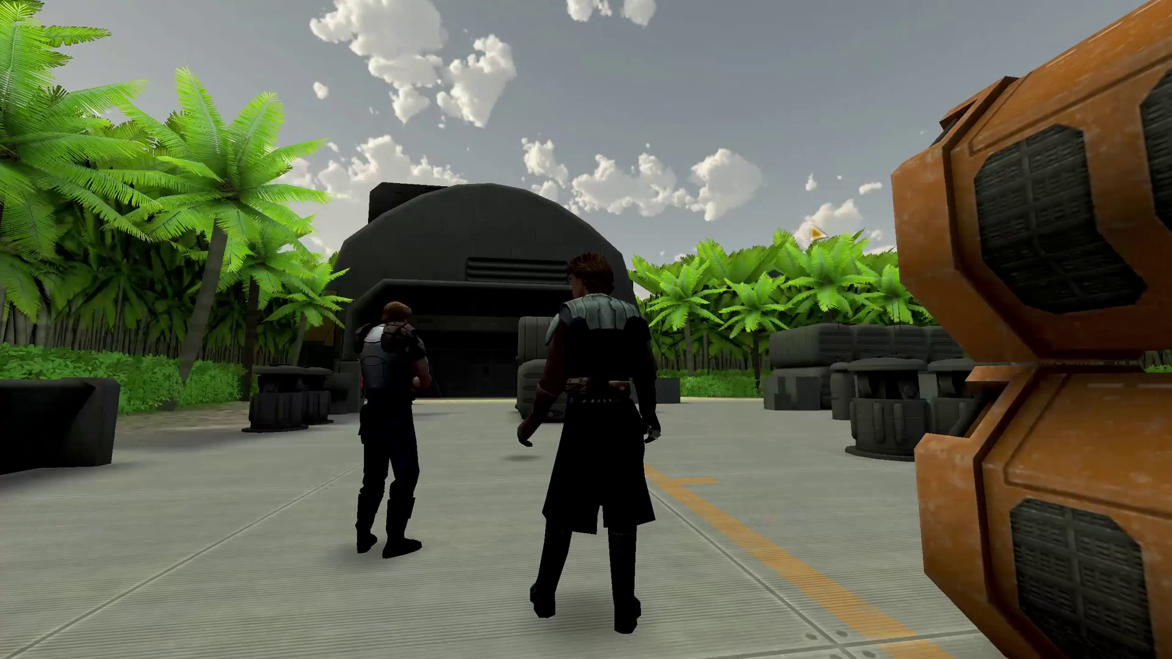
key(n)
click(163, 597)
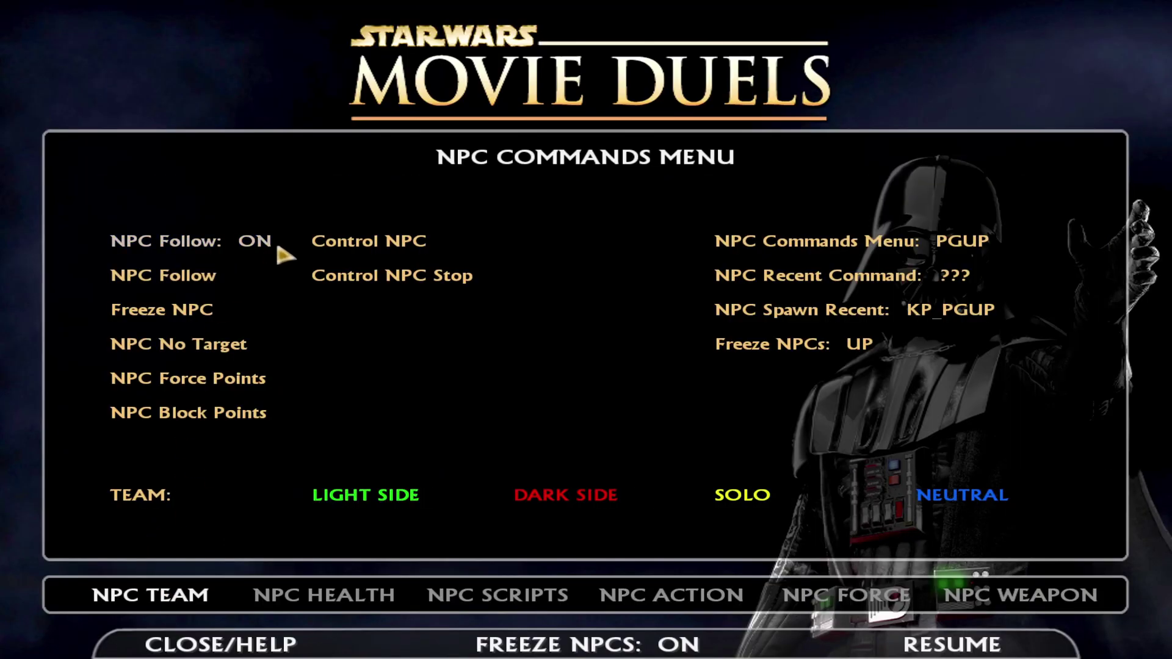
click(341, 243)
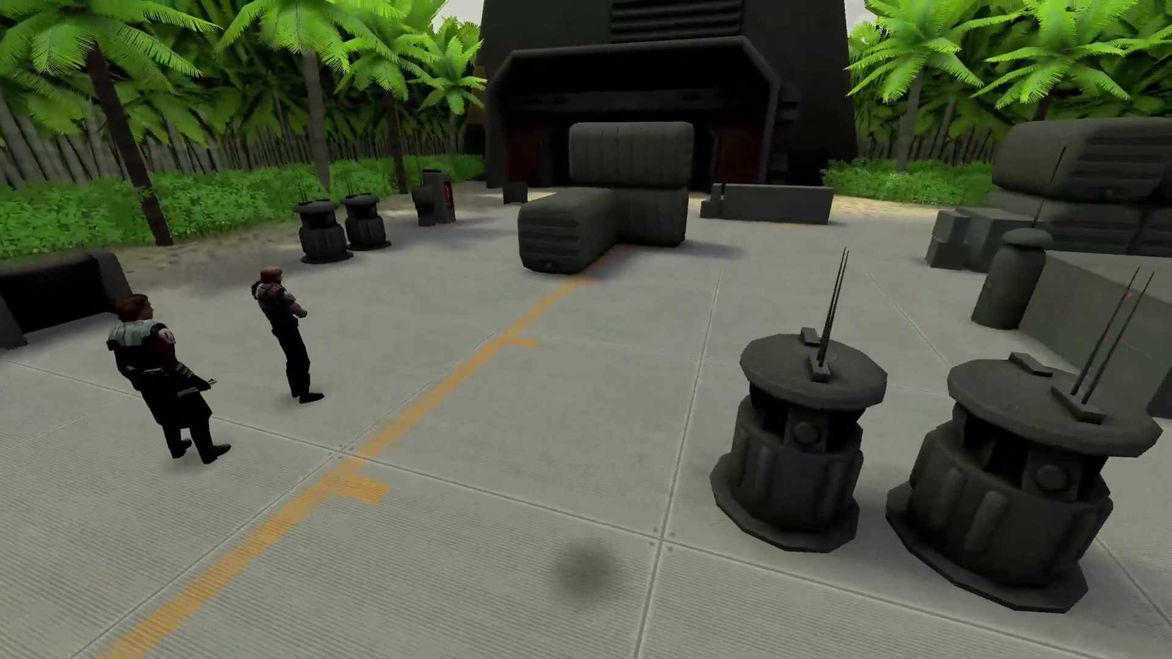
key(Escape)
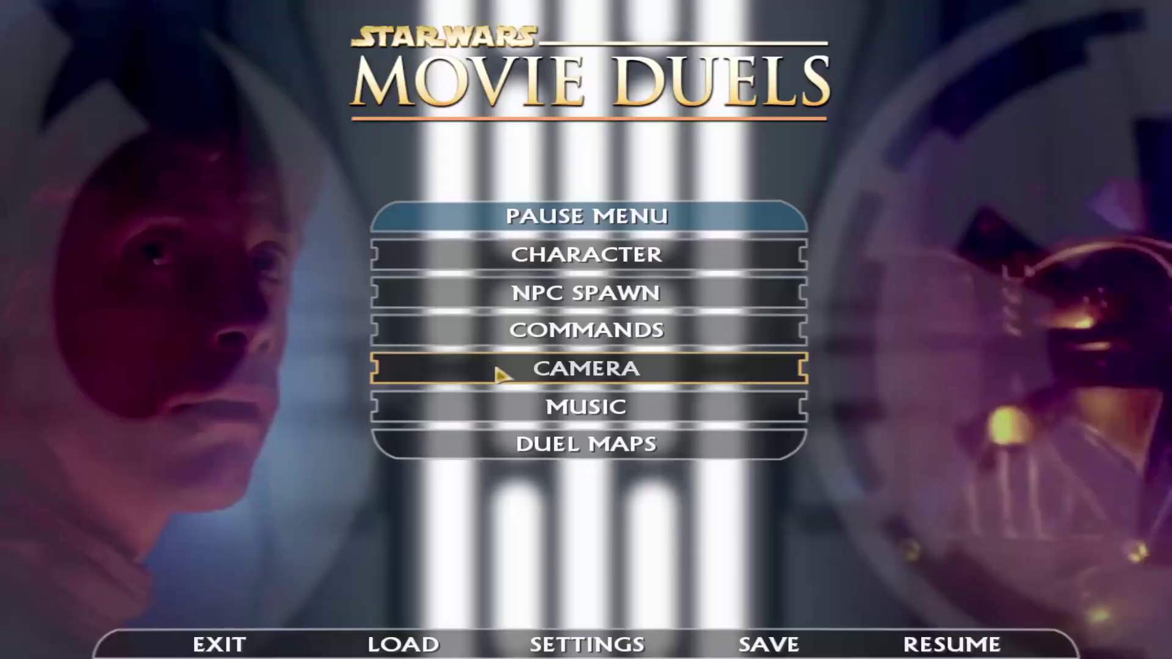
Step: Rework the camera's horizontal pan, sideways position and vertical position sliders
click(505, 376)
drag(326, 374, 364, 373)
drag(327, 484, 201, 482)
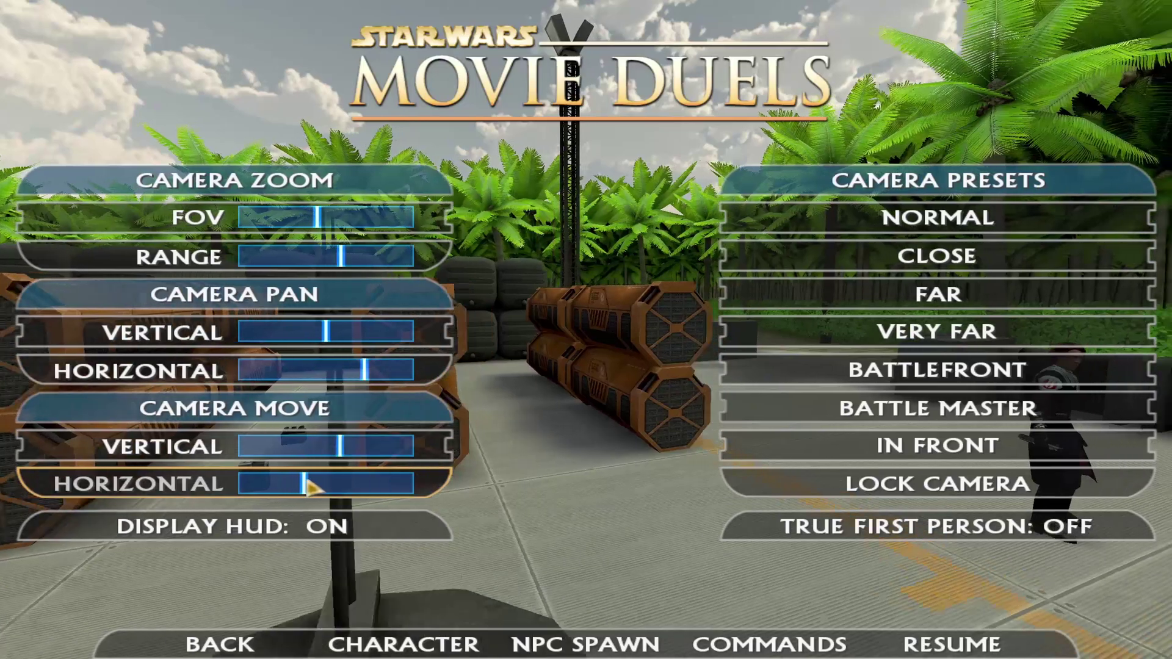
drag(391, 366, 361, 371)
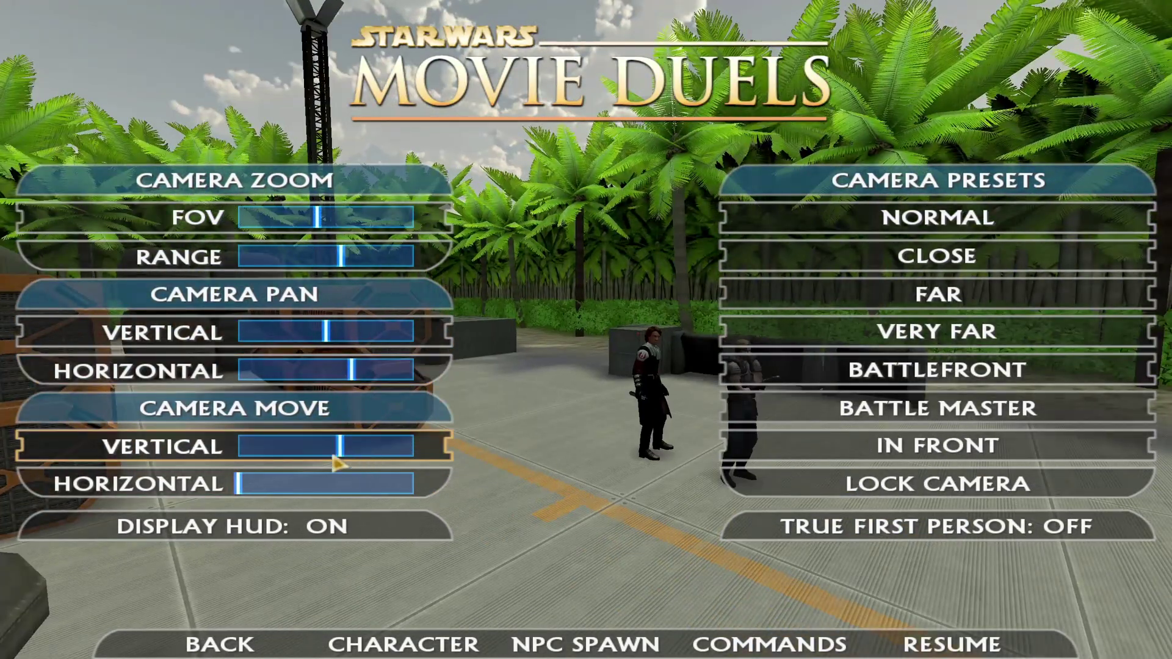
drag(335, 459, 303, 439)
click(343, 370)
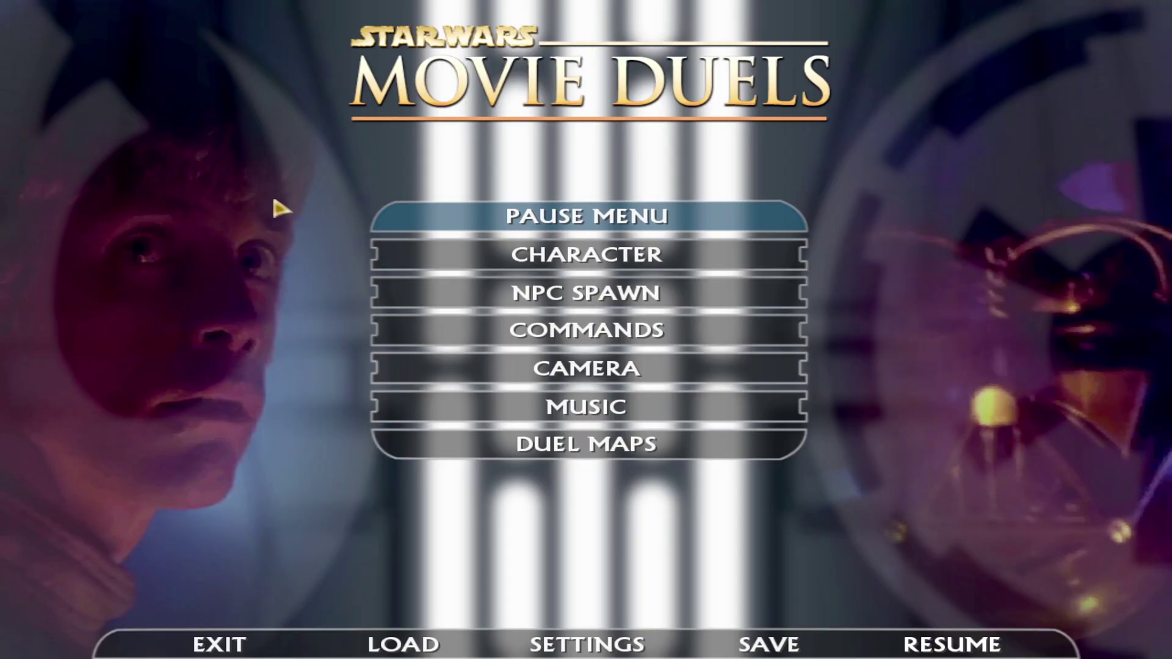
Step: Apply the NORMAL camera preset, enable noclip in the console, and bring up NPC Commands
click(537, 366)
click(945, 218)
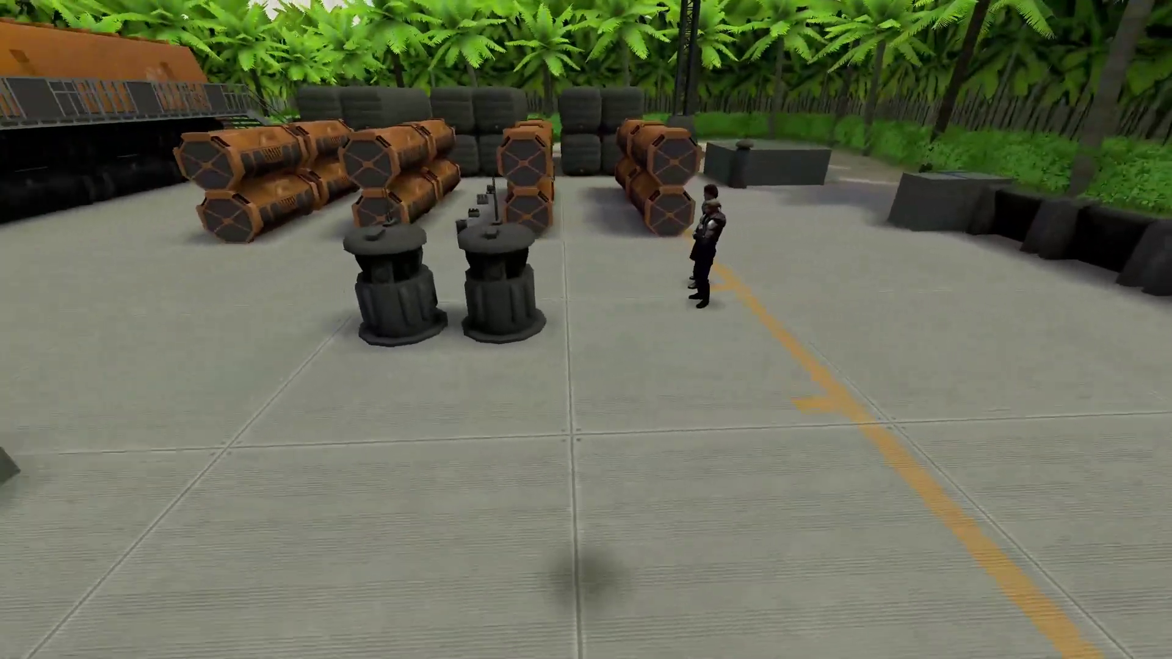
key(grave)
text(n)
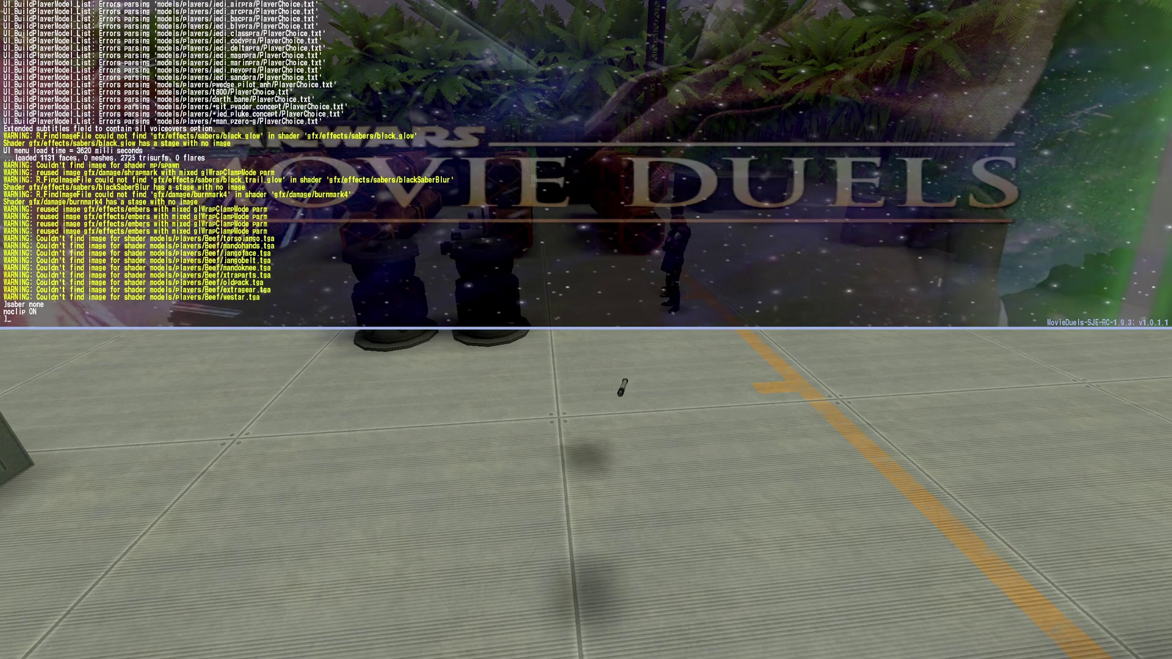
key(grave)
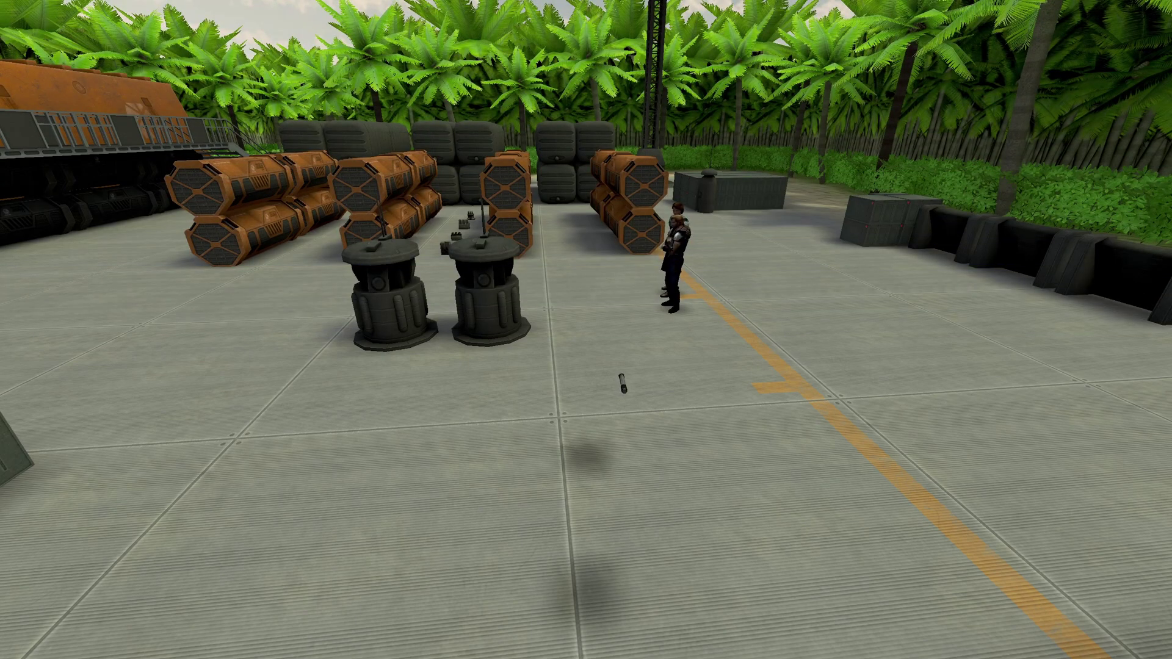
key(Page_Up)
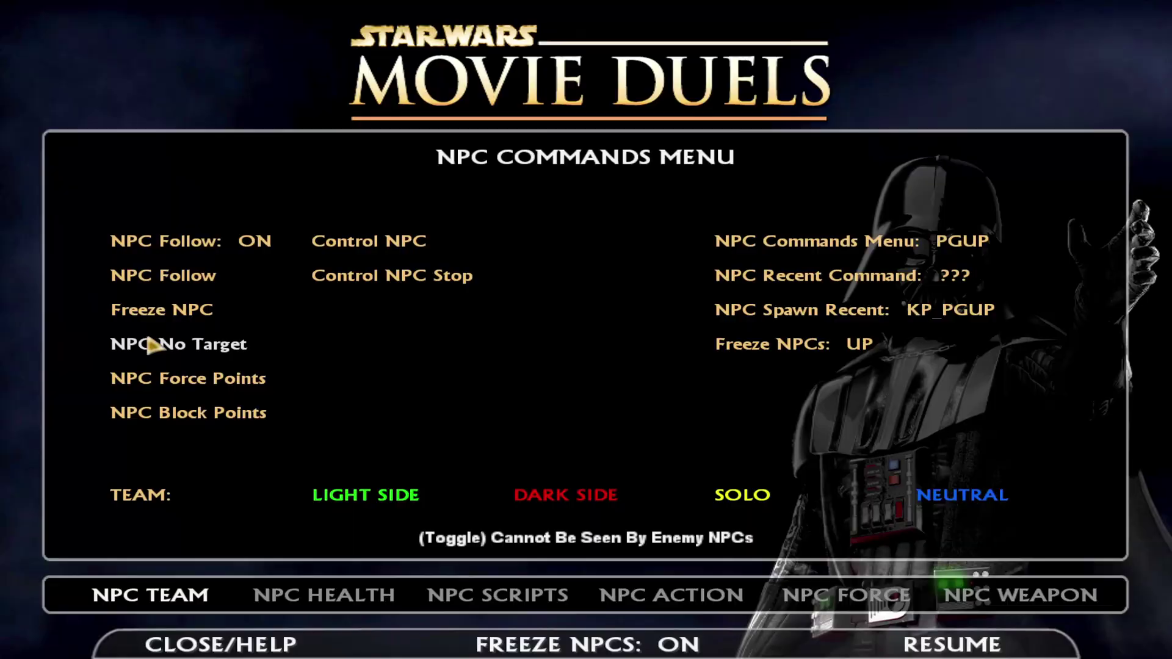
Step: Take control of an NPC, then reset the camera to the NORMAL preset and resume play
click(428, 241)
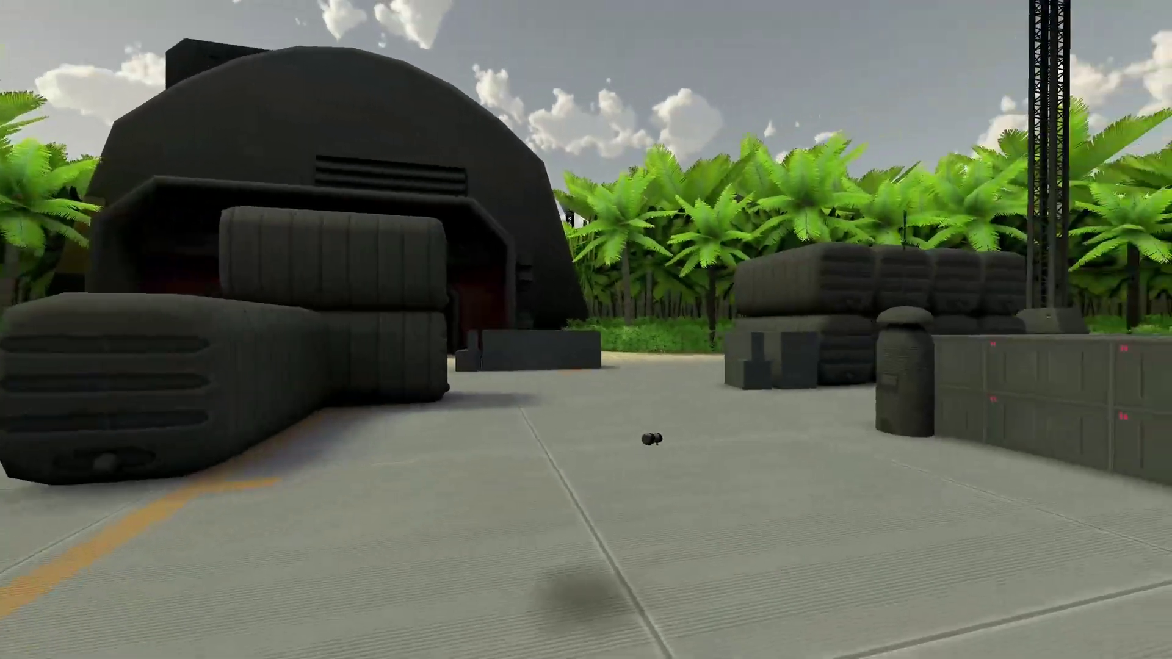
key(Escape)
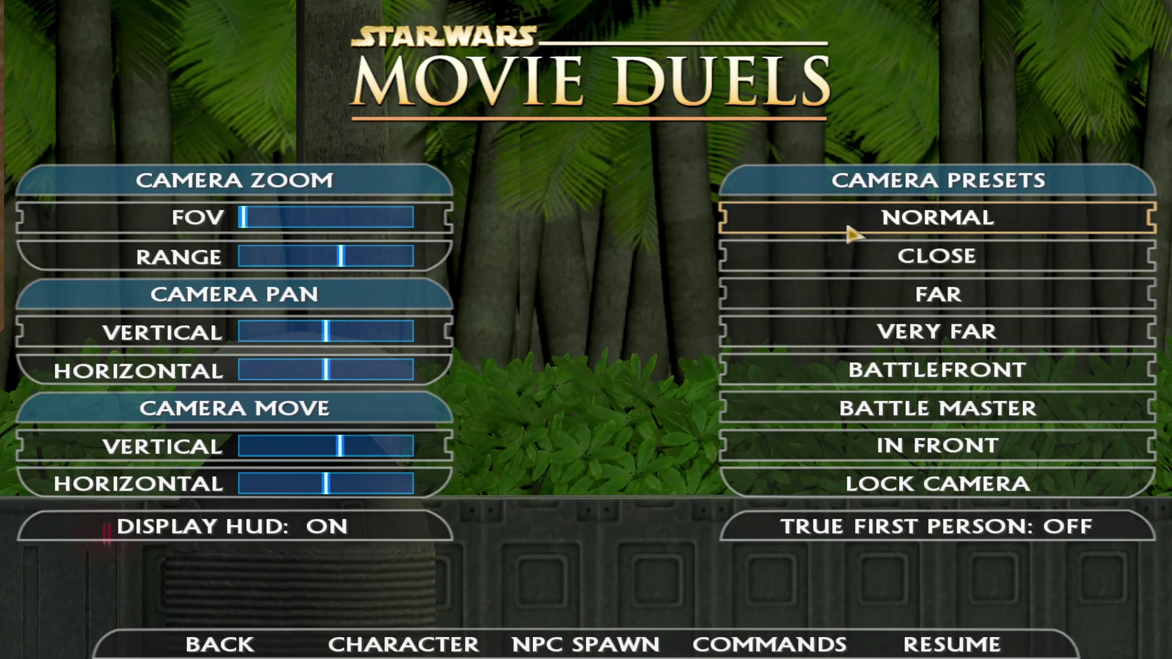
click(858, 231)
key(Escape)
key(Page_Up)
key(Escape)
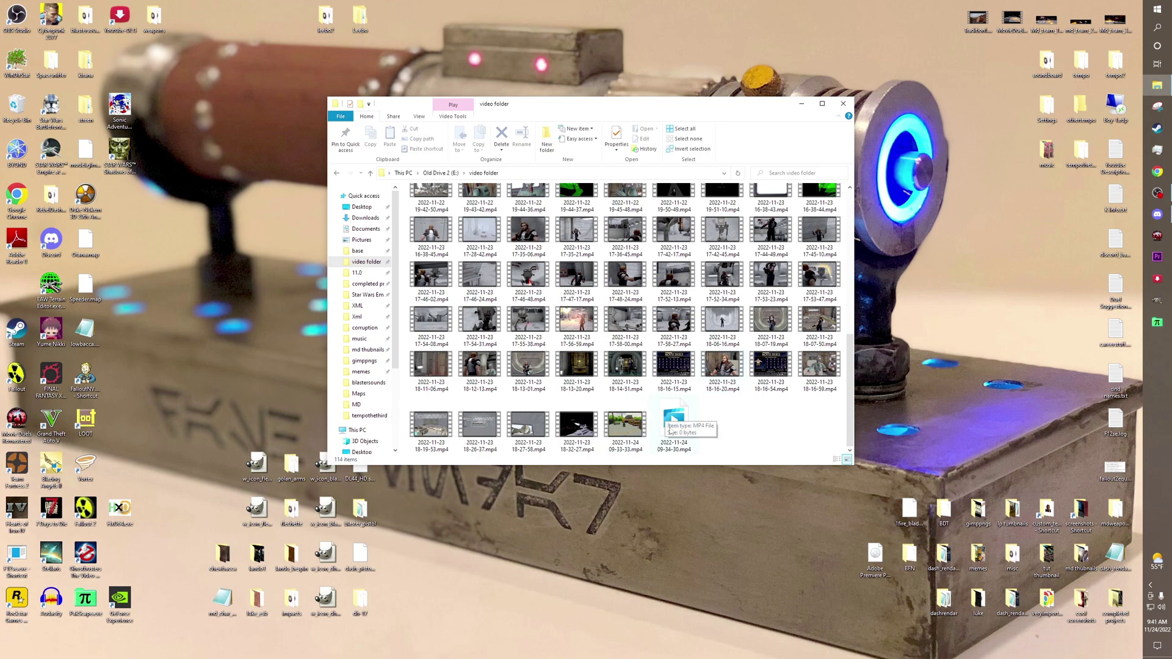
Step: Delete the newest 2022-11-24 .mp4 clip and launch Premiere Pro
click(632, 422)
key(Delete)
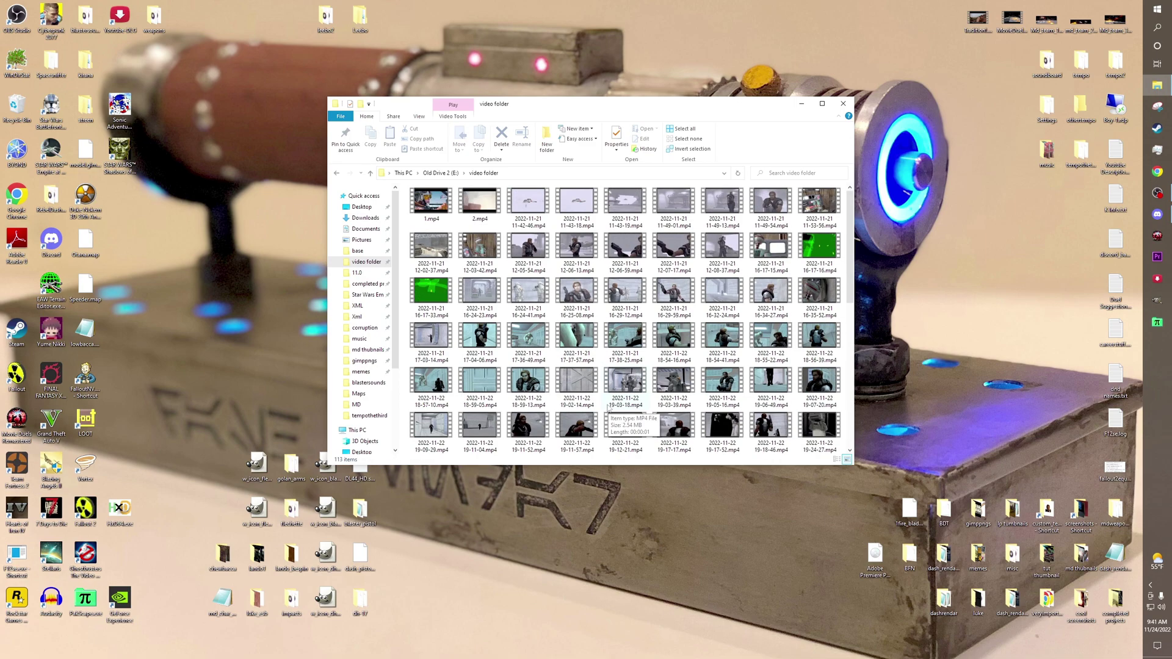
click(1156, 257)
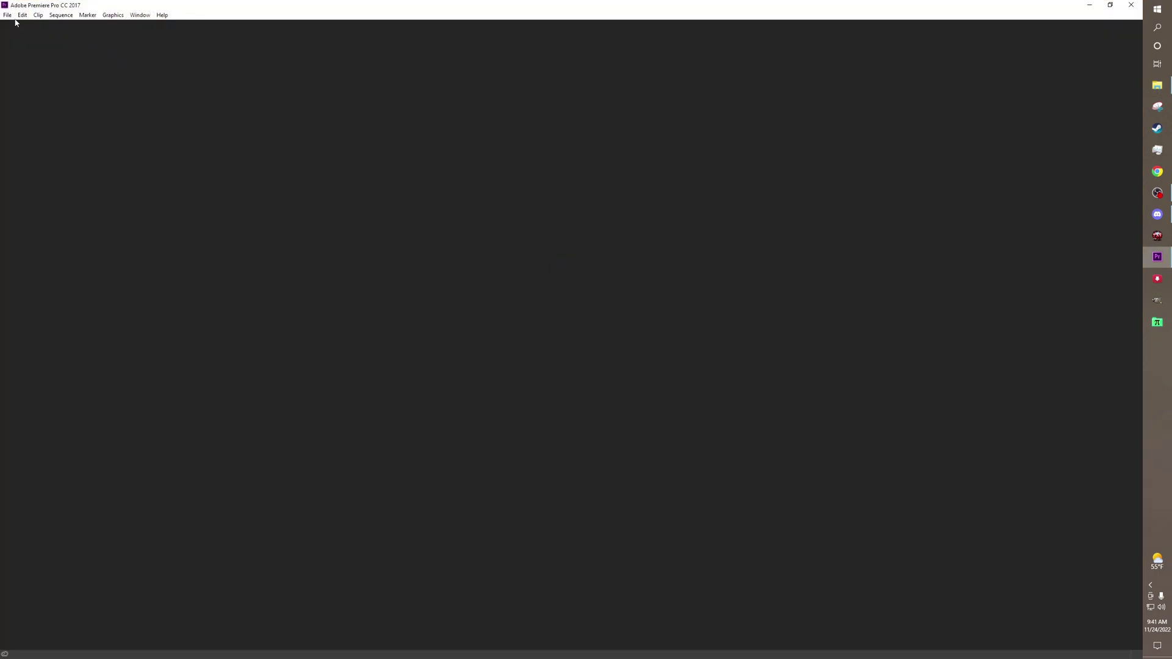
Step: Open the File menu in Premiere Pro
click(7, 14)
click(8, 15)
click(7, 15)
mouse_move(16, 25)
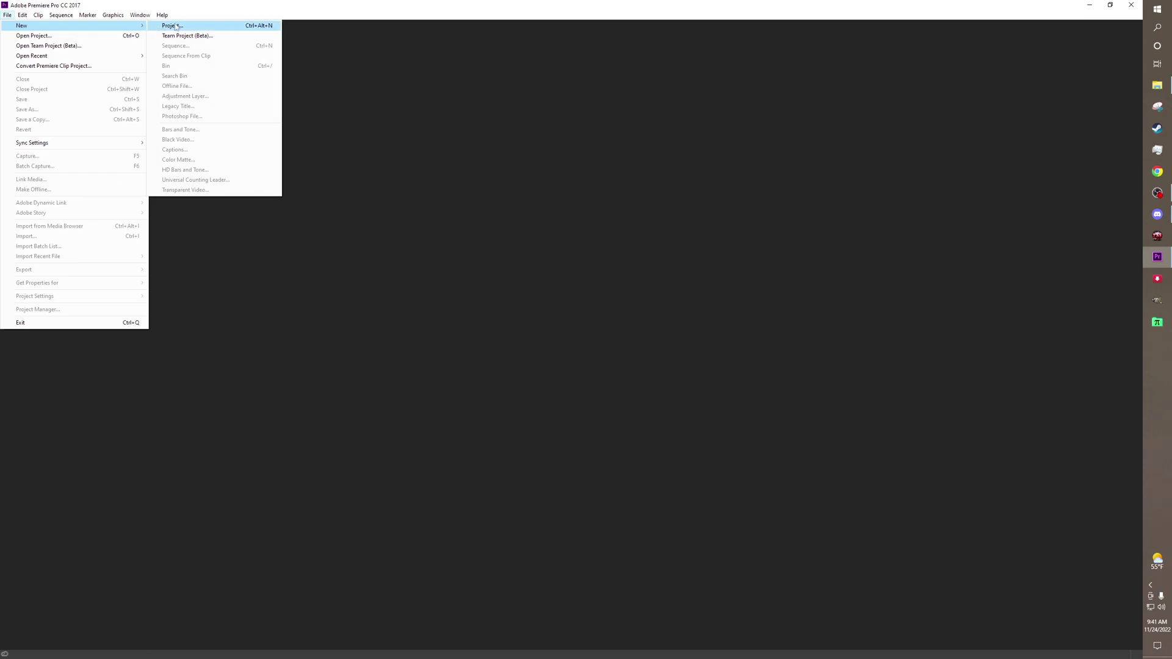
Step: Create a new project named 'test', overwriting the existing test project
click(178, 26)
text(test)
key(Return)
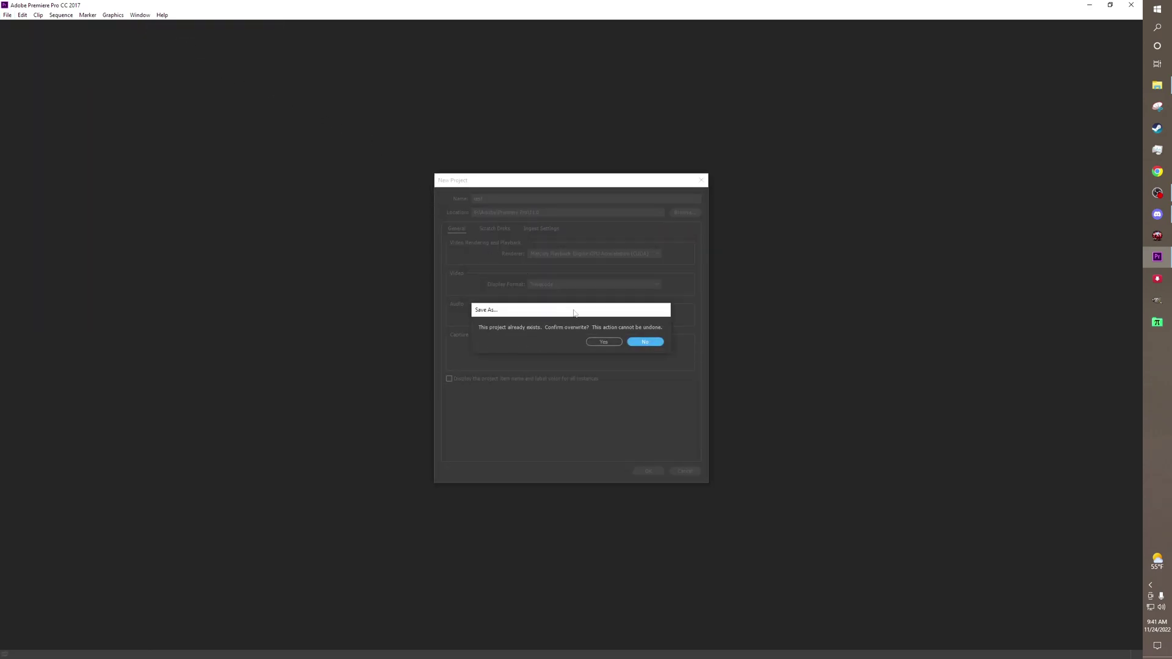
click(604, 342)
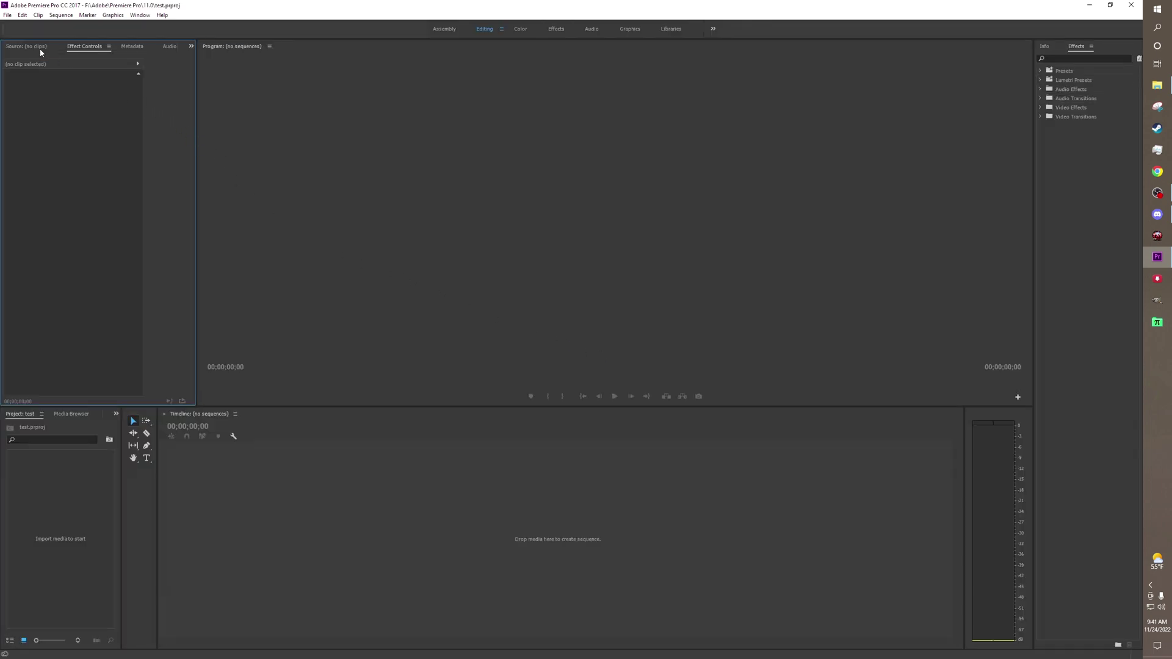
Step: Create Sequence 01 with the default 2560x1440 60 fps preset settings
click(7, 15)
mouse_move(87, 26)
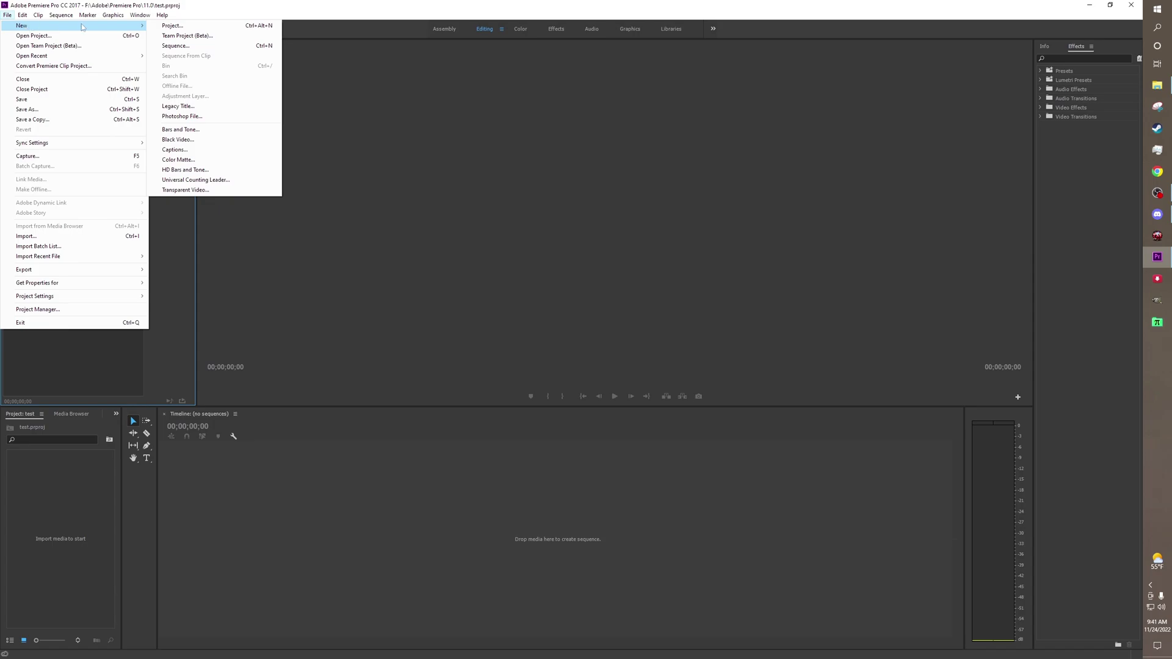
click(181, 47)
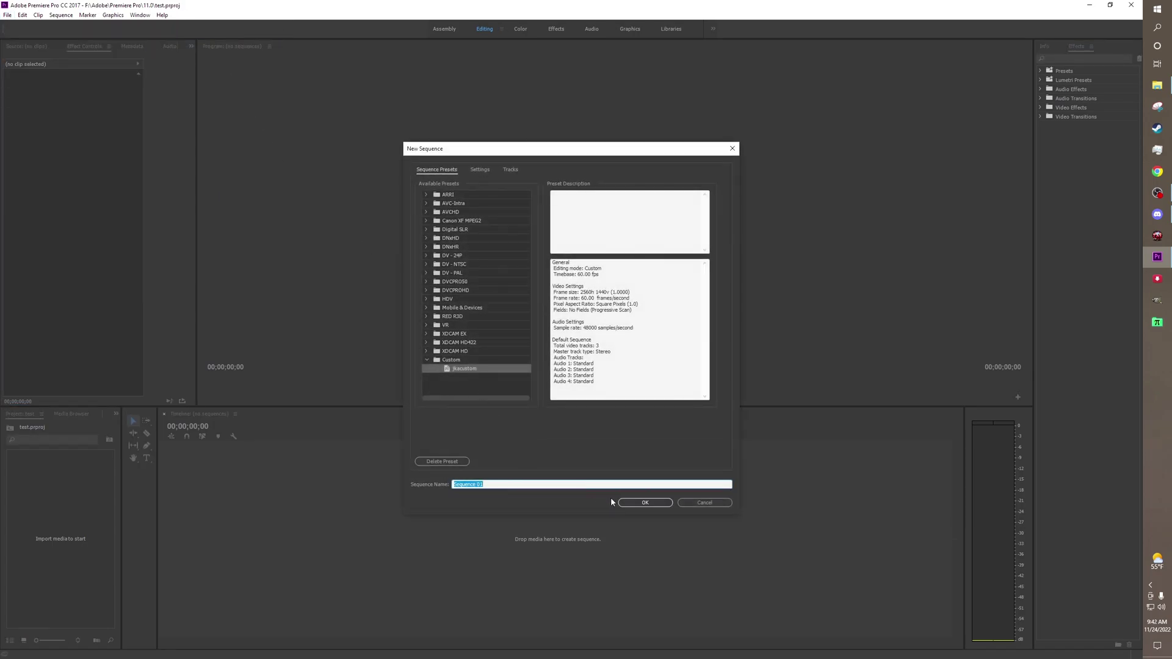
click(661, 504)
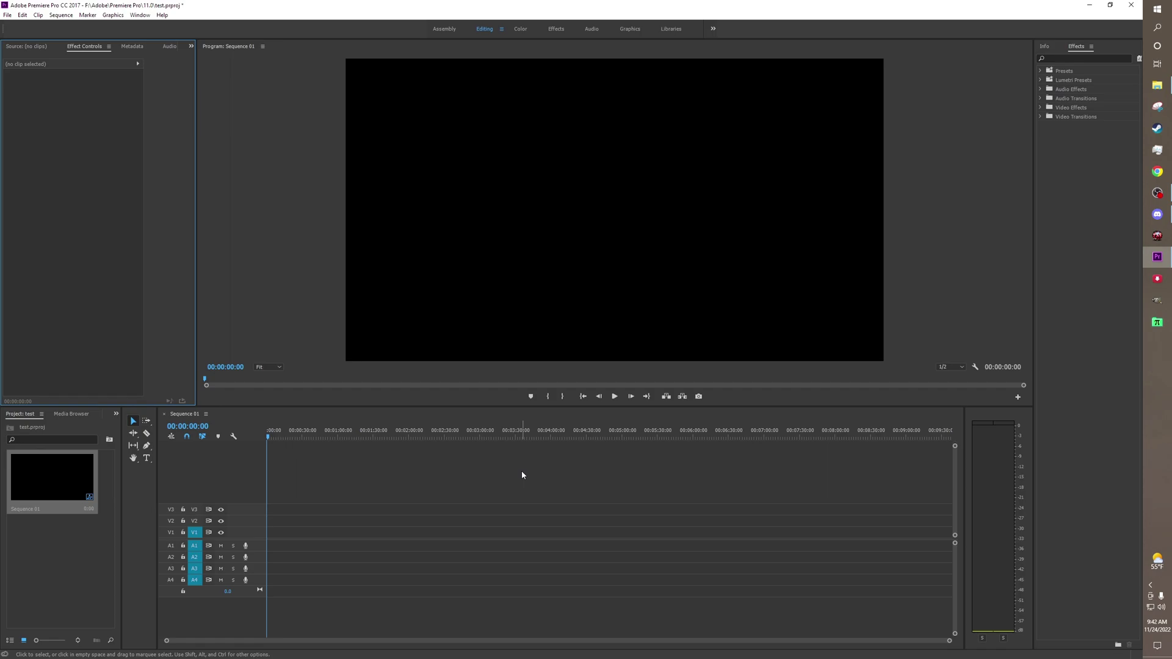
Step: Add the three 2022-11-21 clips (11-42-46, 11-43-18, 11-43-19) end to end on V1
click(1156, 85)
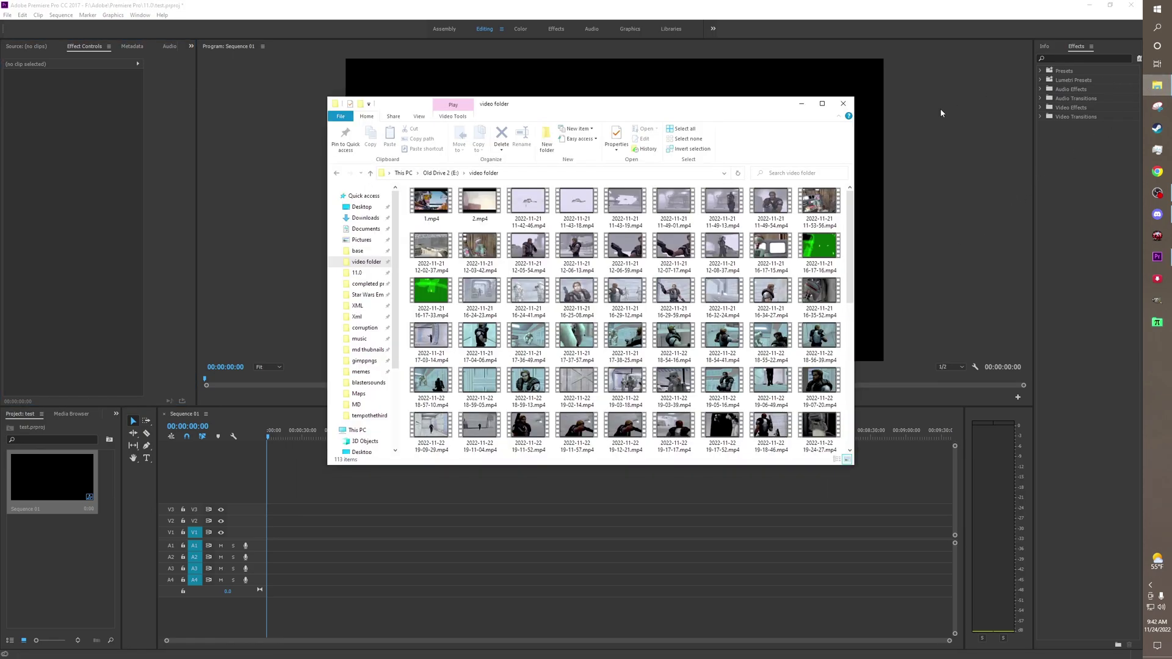
drag(530, 200, 271, 535)
drag(577, 201, 284, 538)
drag(623, 203, 288, 538)
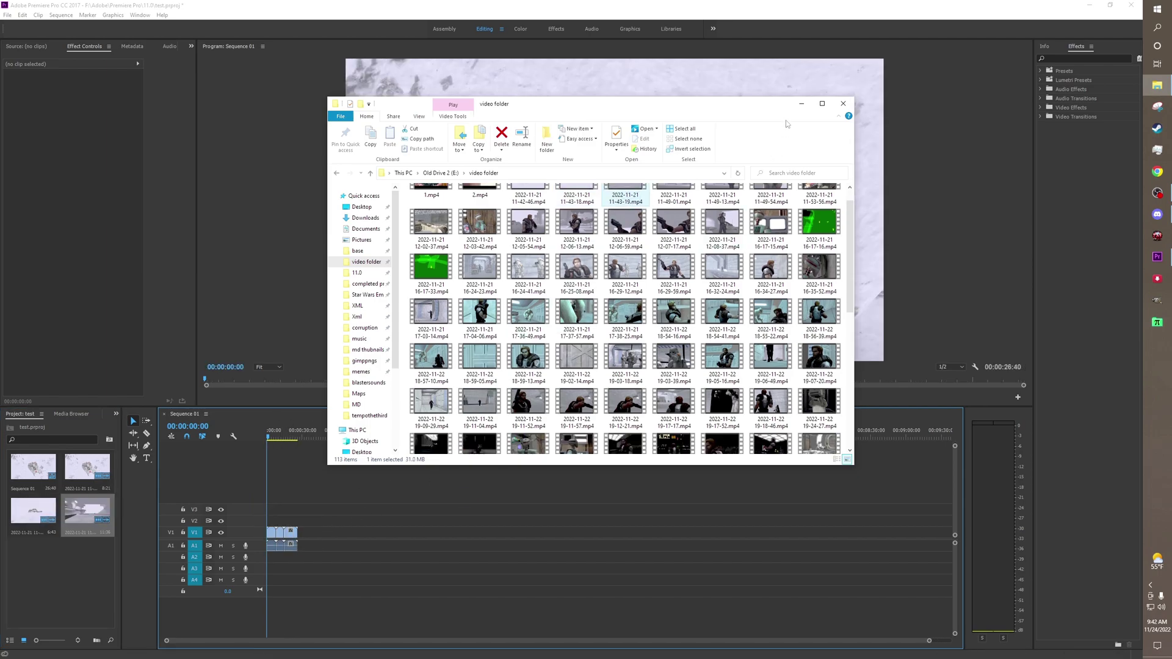
click(801, 103)
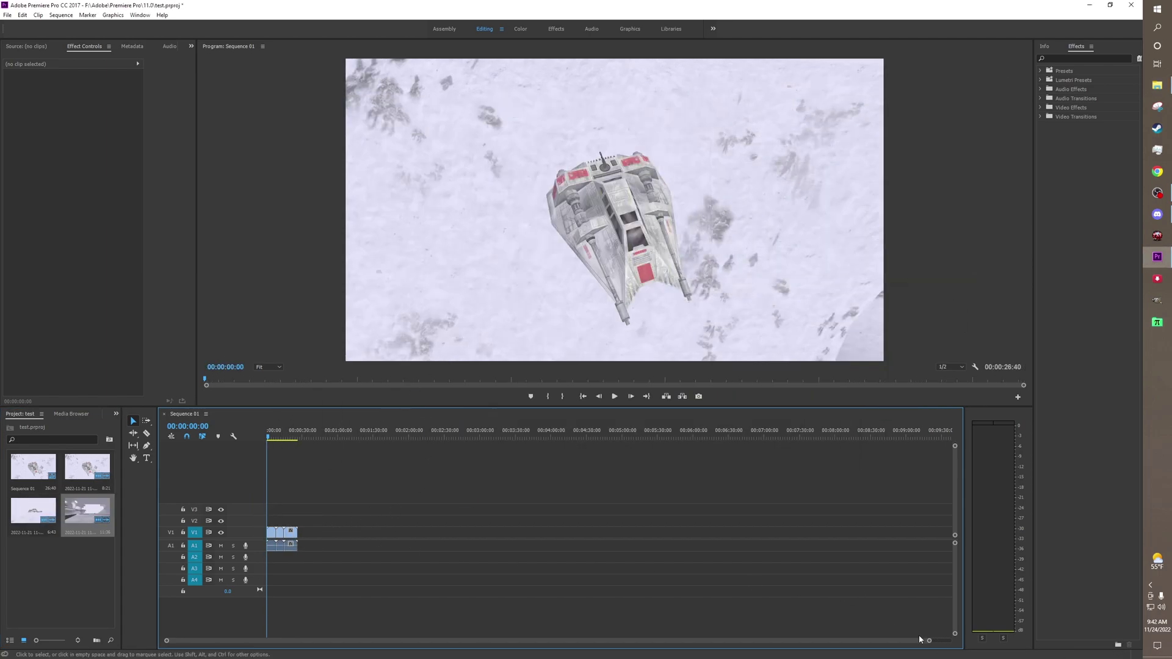
Step: Zoom the timeline and apply a Constant Gain crossfade at the start of A1
drag(920, 639, 675, 641)
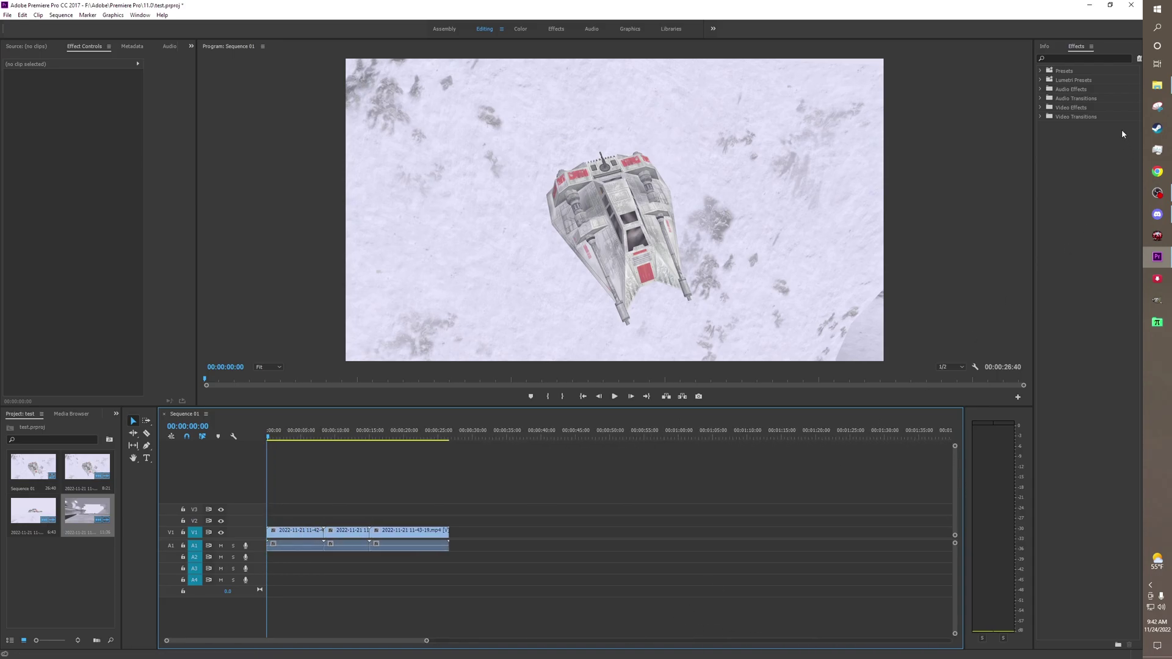
click(1041, 98)
click(1046, 107)
drag(1081, 116, 269, 547)
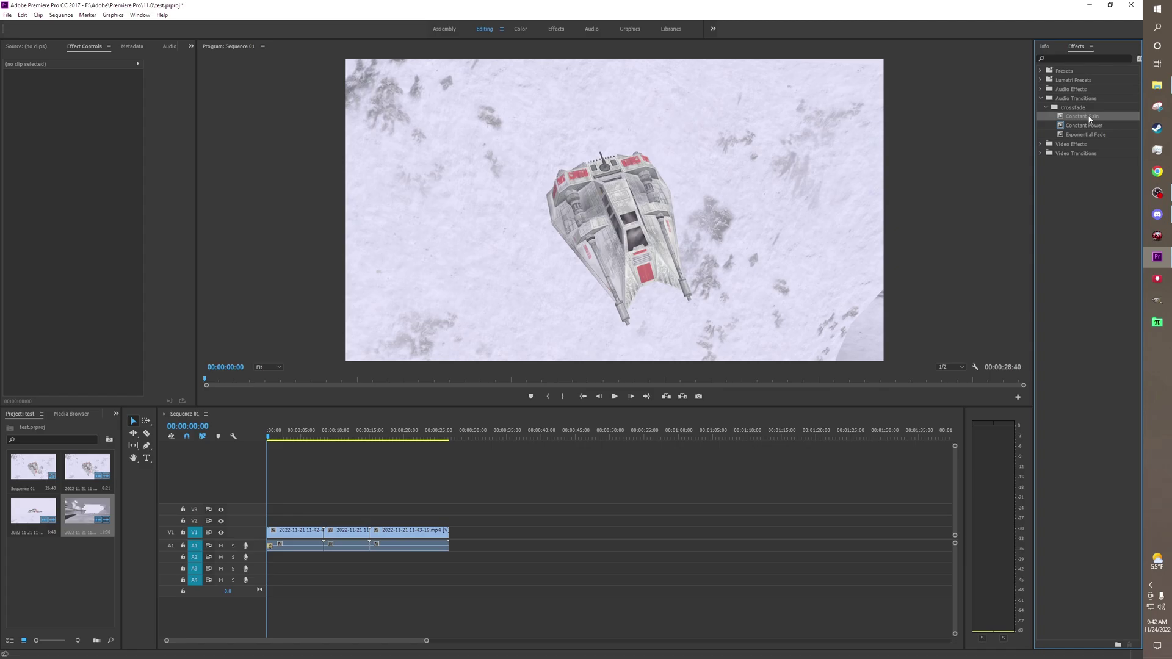
Step: Add a Film Dissolve at the first clip's start and lengthen it to 00:00:01:28
click(1038, 153)
click(1045, 171)
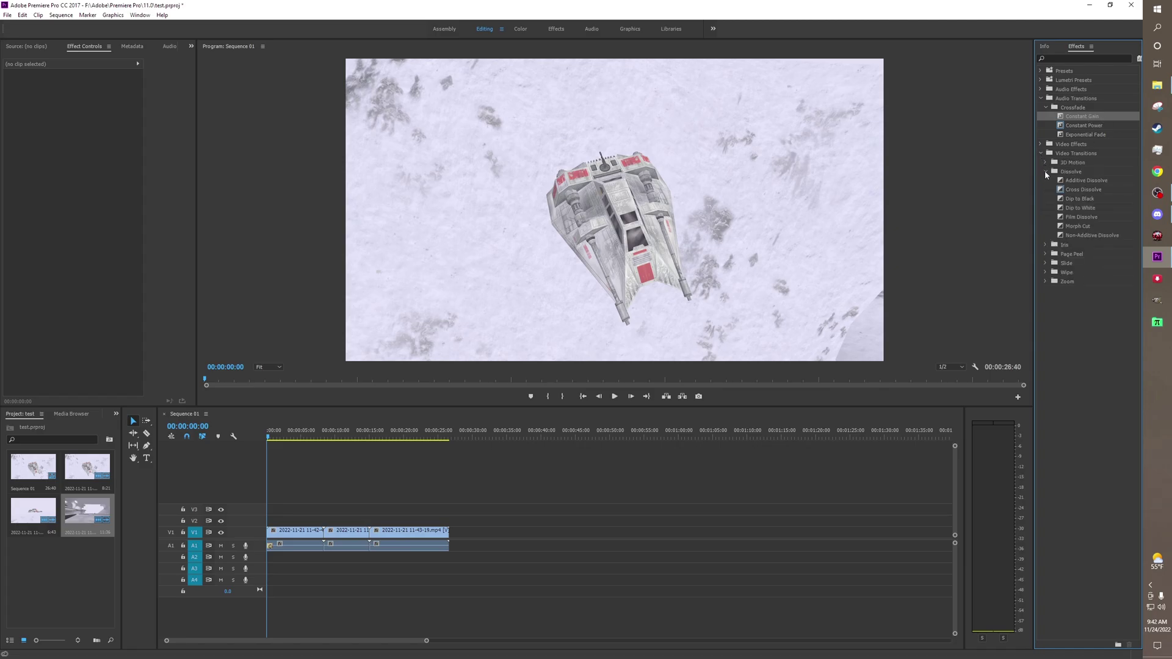
drag(1079, 214, 269, 531)
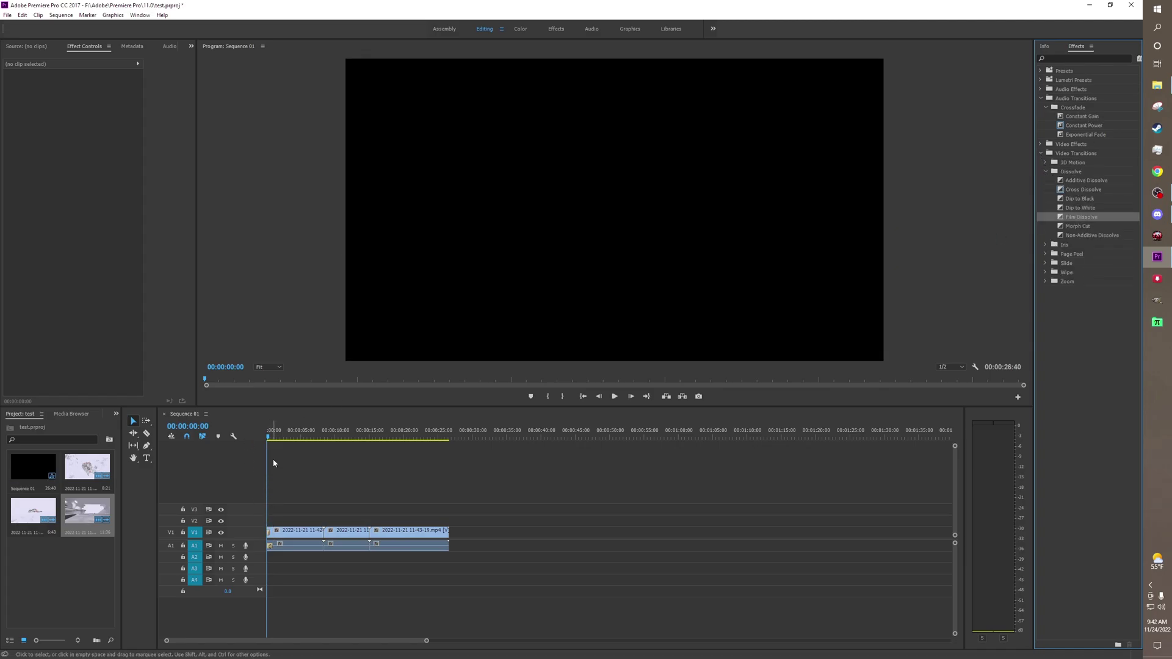
click(272, 439)
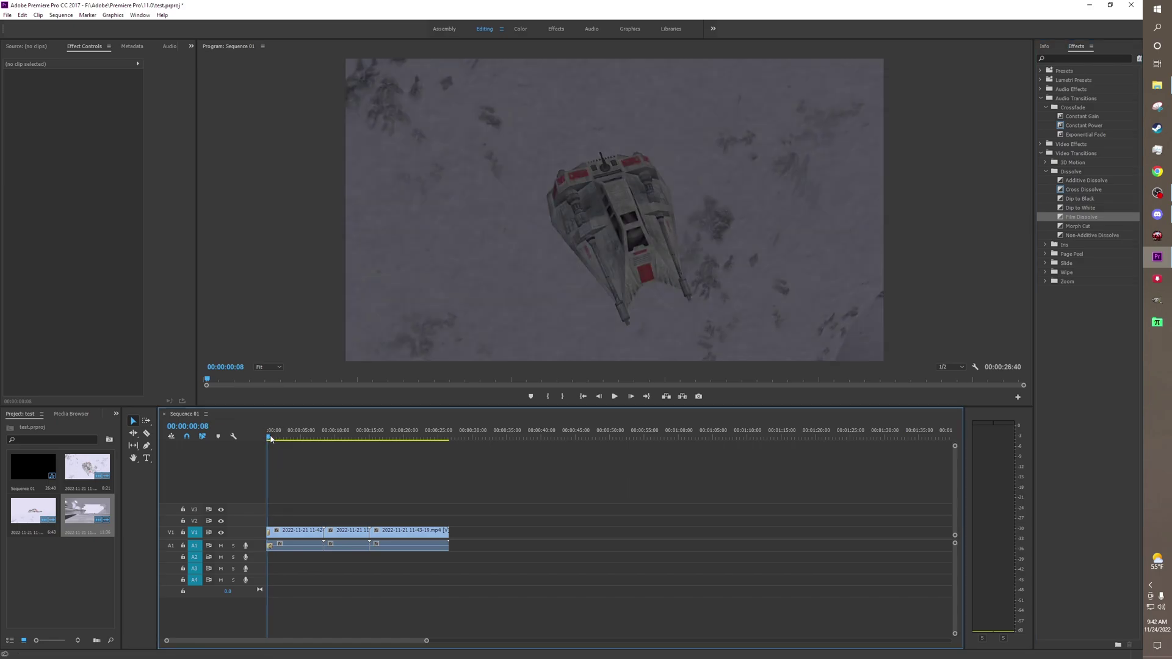
drag(272, 438, 269, 438)
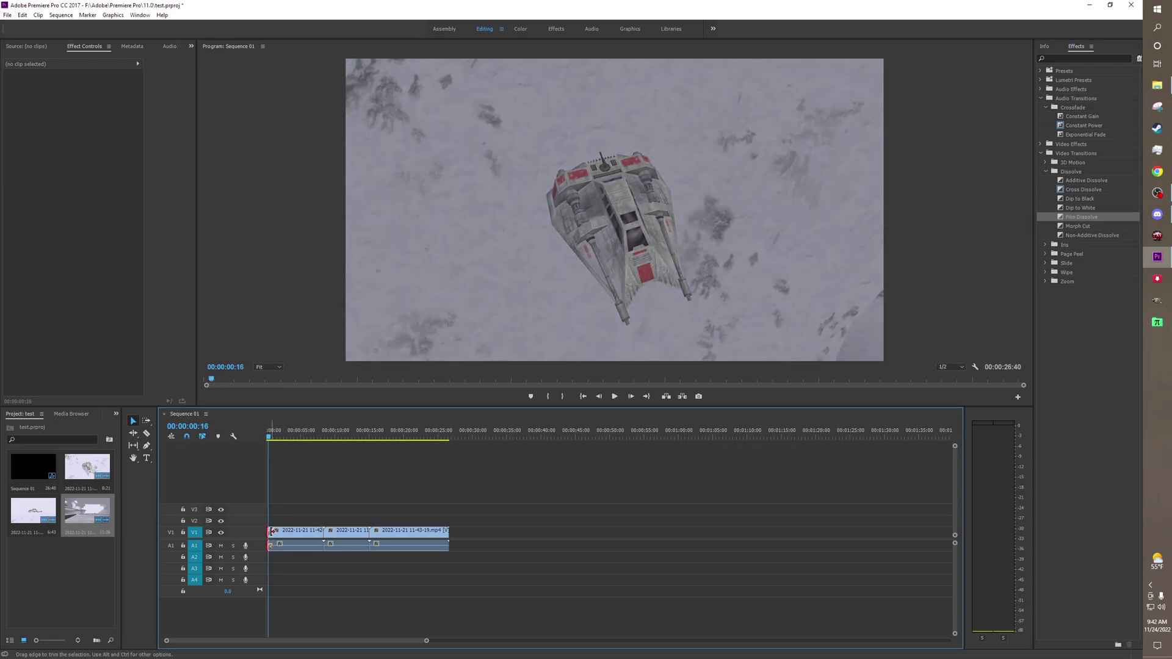
click(272, 531)
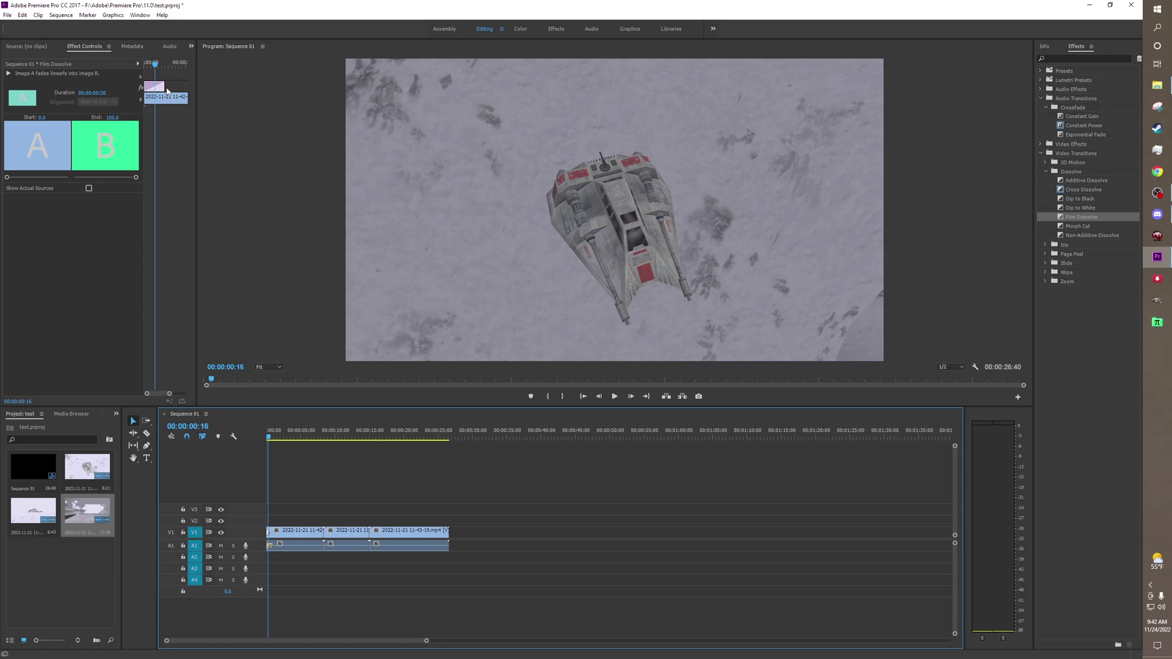
drag(193, 92, 201, 93)
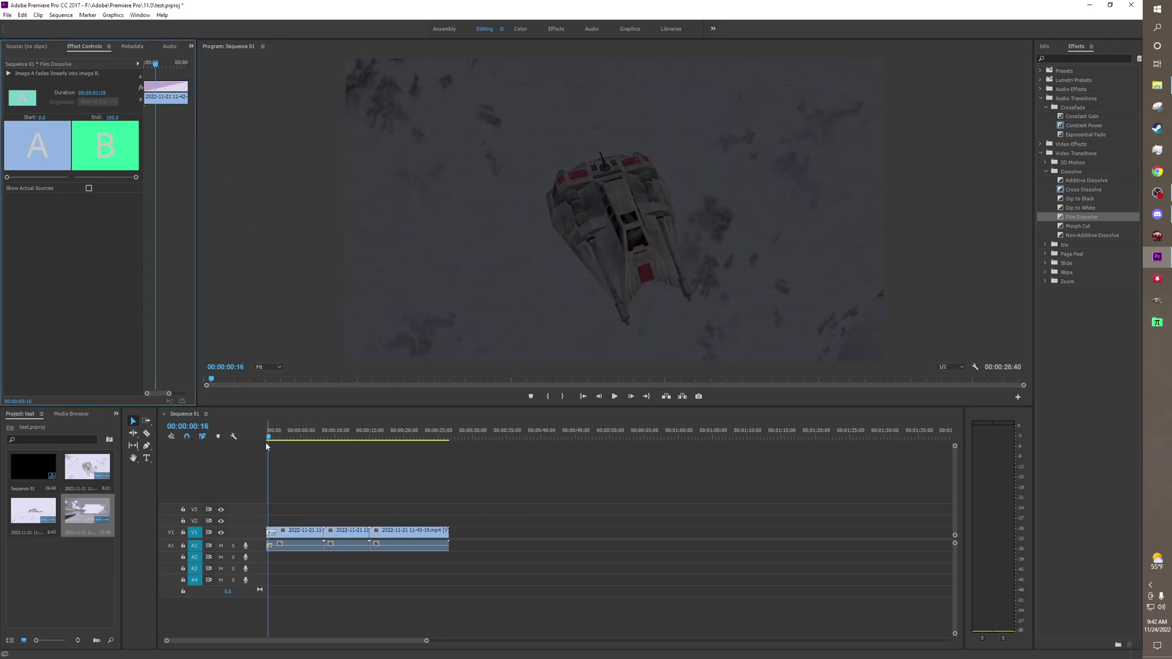
drag(268, 437, 324, 439)
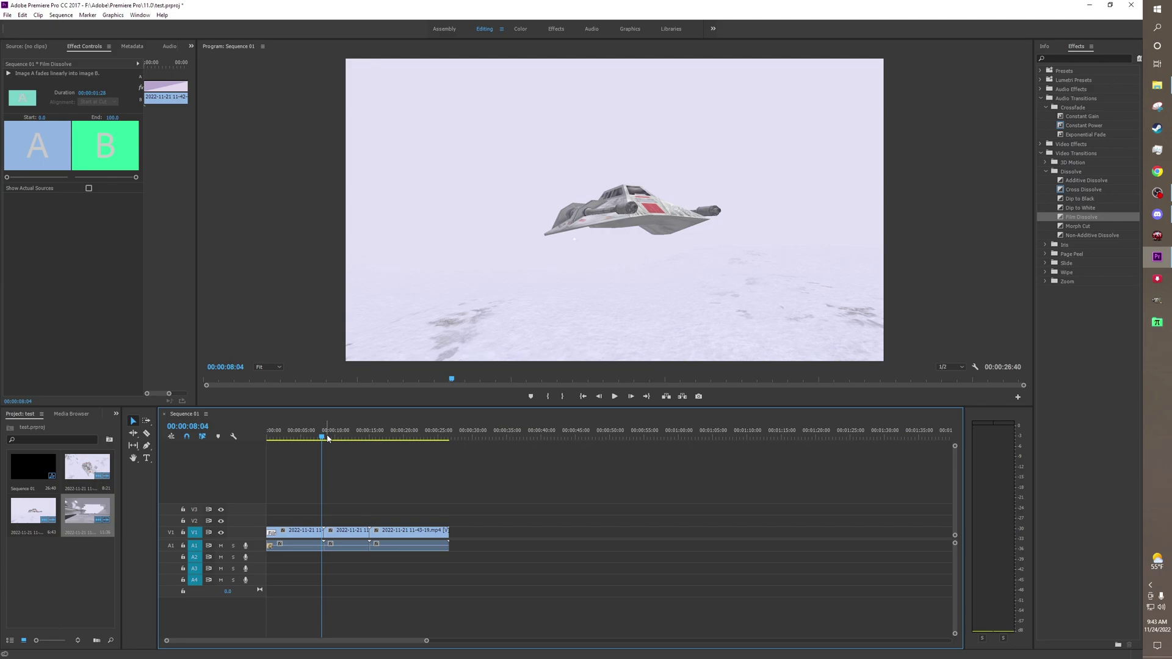
Step: Trim the middle game clip slightly shorter, then park the playhead at 00:00:07:20
click(345, 545)
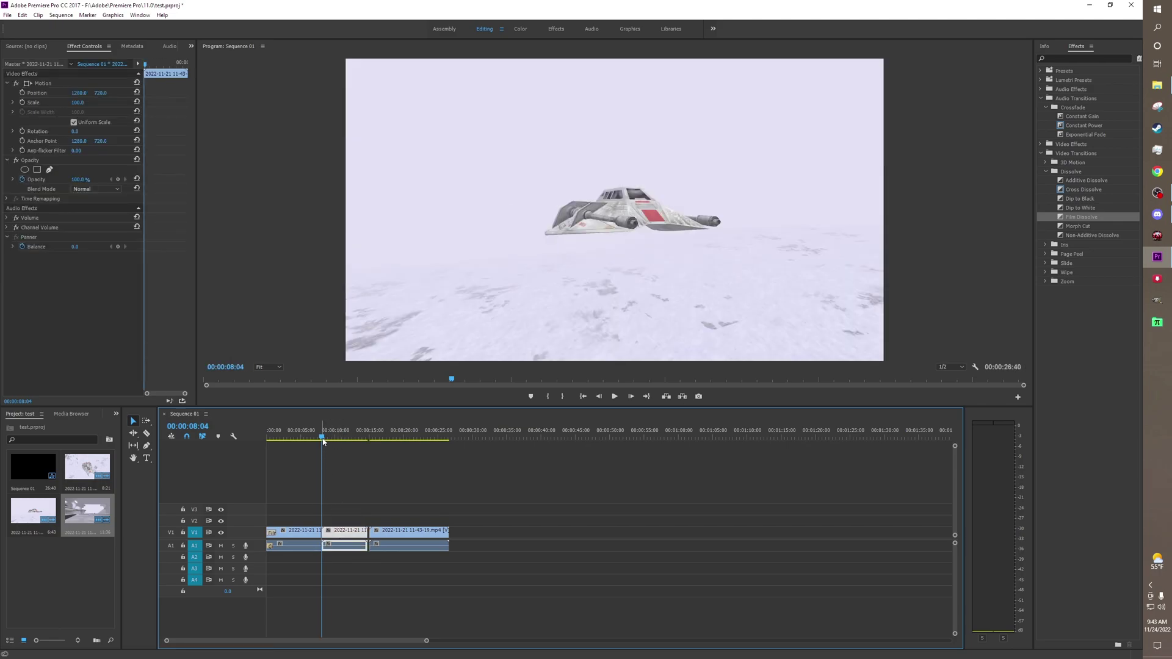
click(323, 438)
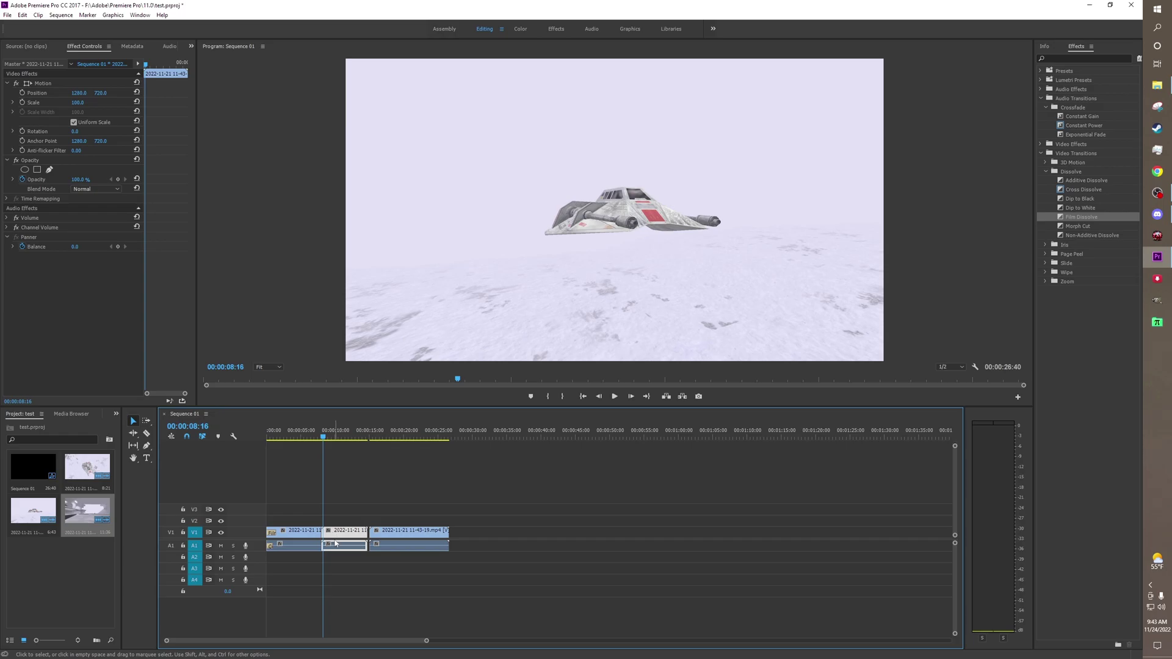
drag(325, 531, 323, 531)
click(267, 545)
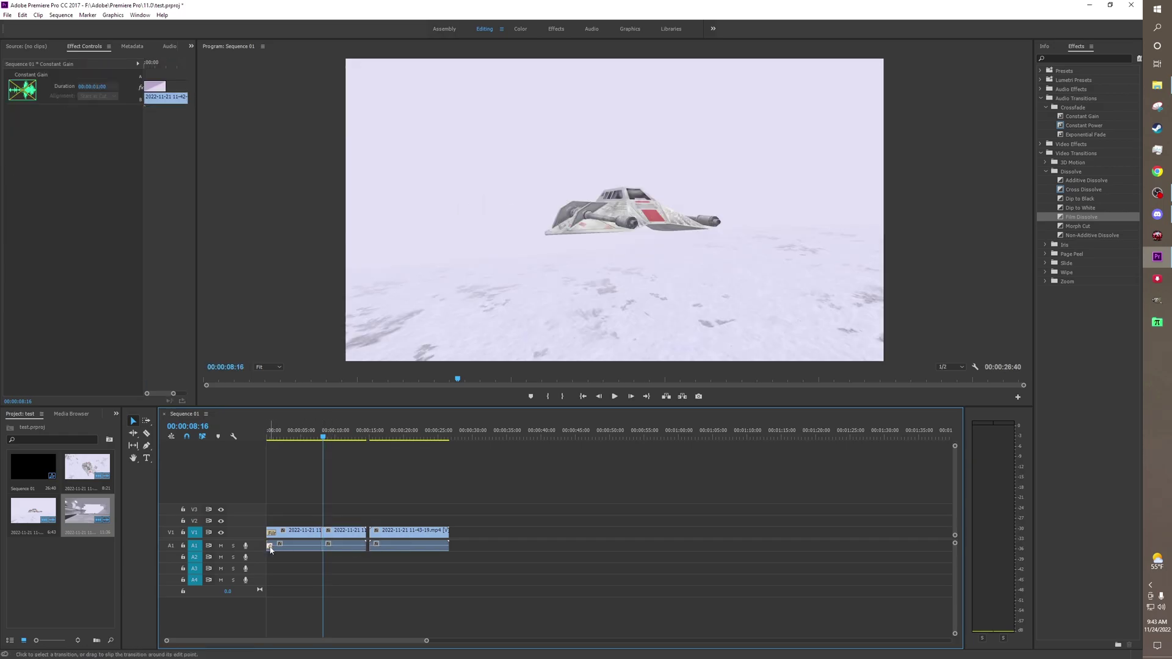
click(322, 543)
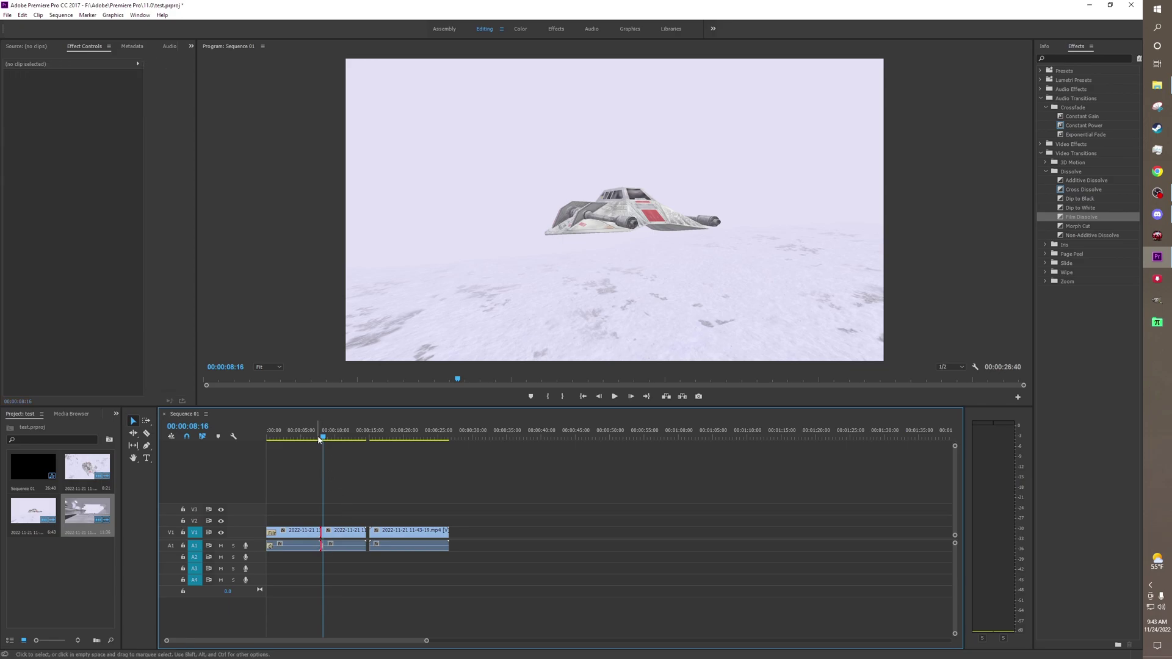
click(321, 438)
drag(322, 438, 318, 438)
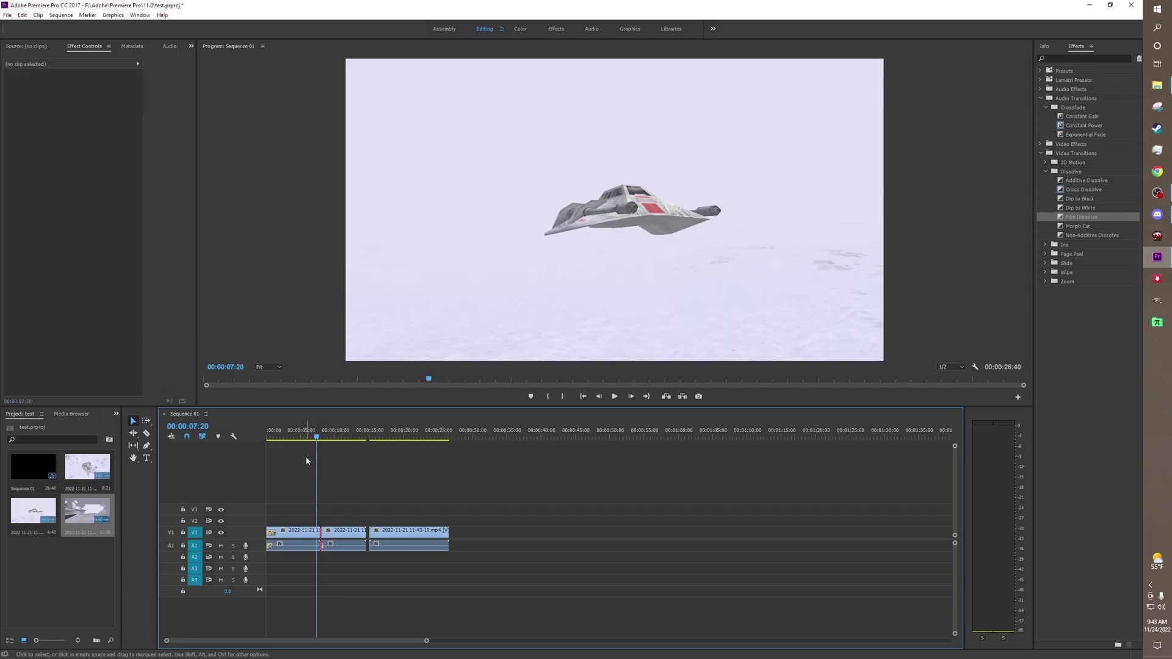
Step: Set the Voice-Over Record Settings source to the TONOR microphone
right_click(249, 558)
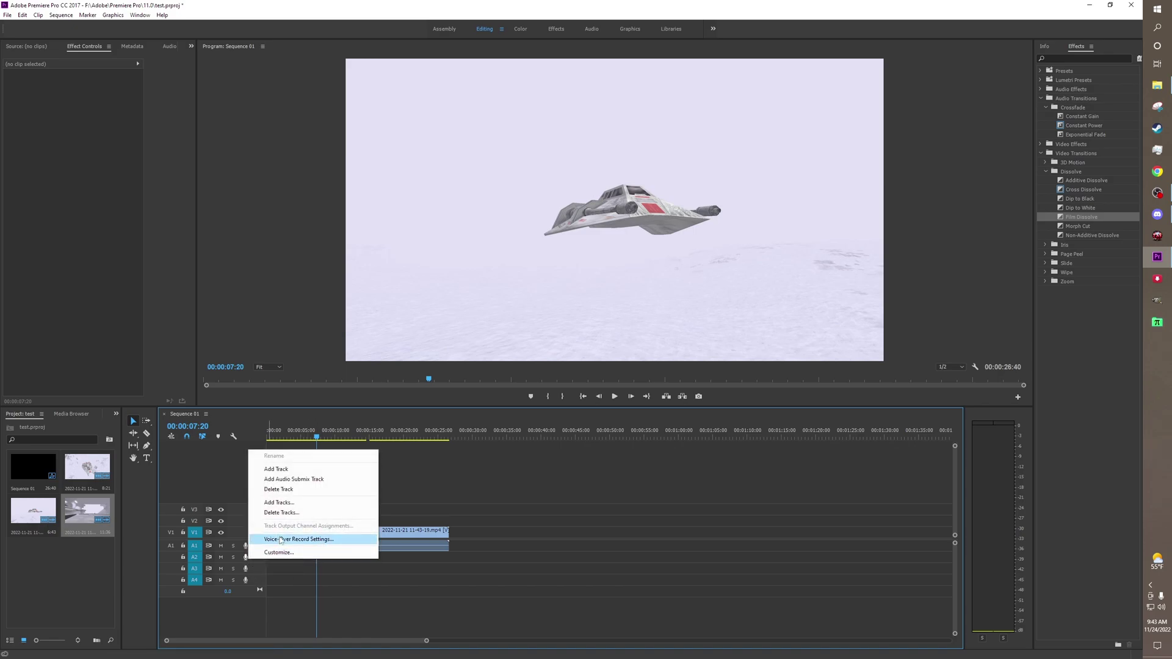
click(268, 539)
click(250, 479)
click(238, 499)
click(310, 538)
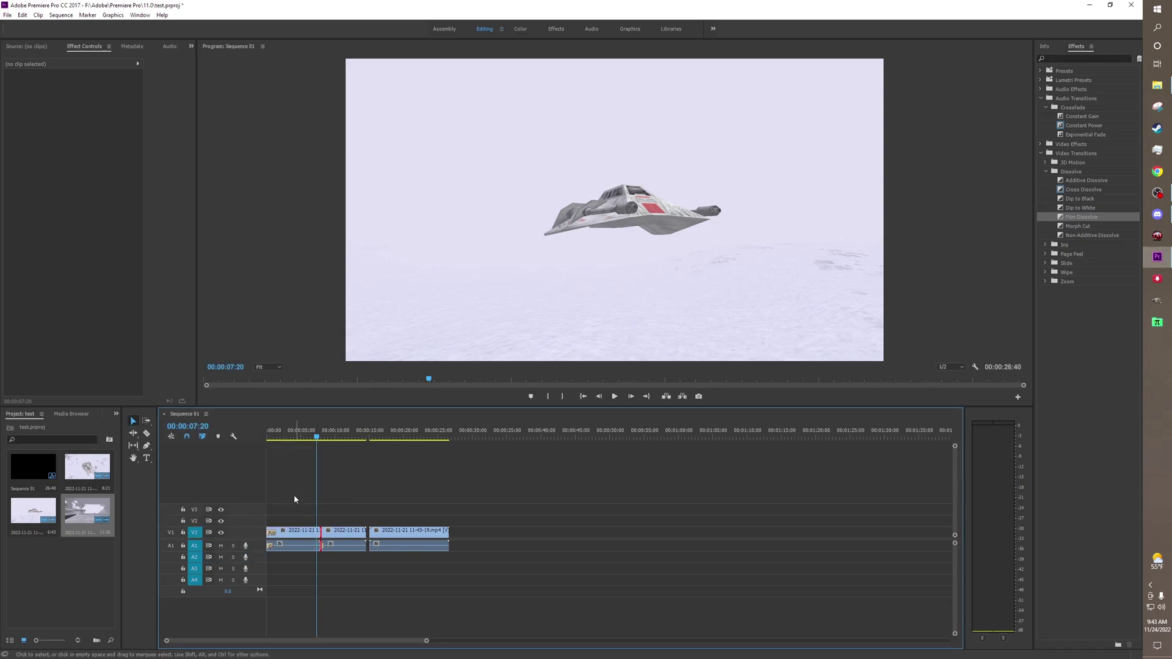
Step: Record a voice-over onto track A2 from 00:00:01:44 and select the new Audio 2.wav clip
drag(315, 437, 278, 437)
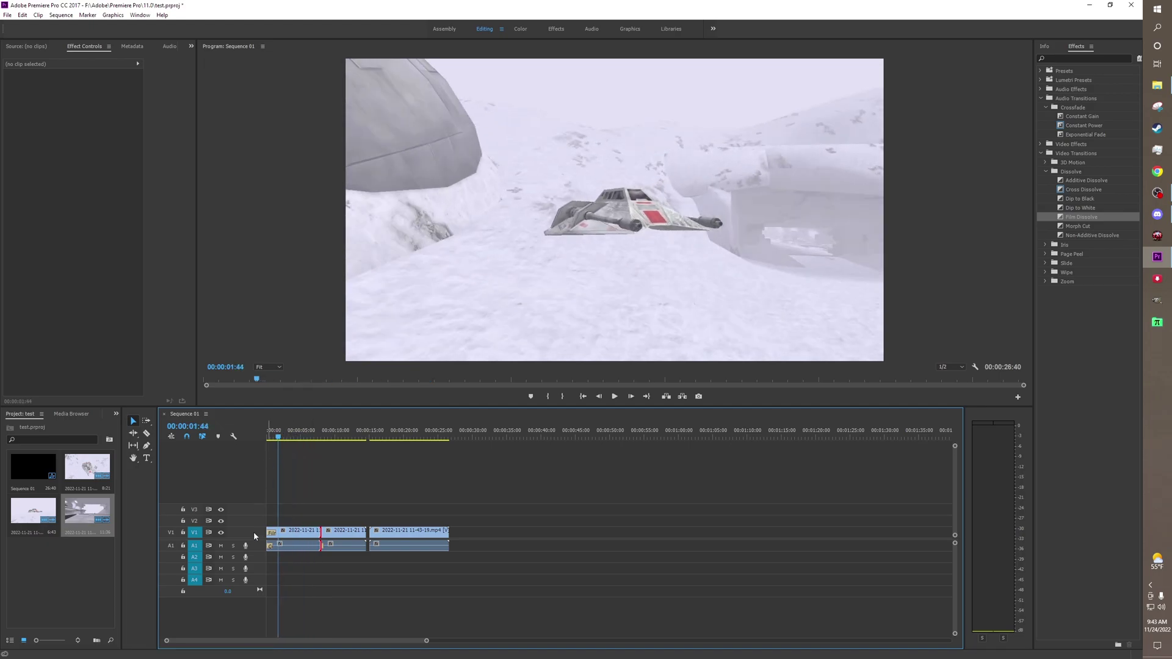
click(245, 557)
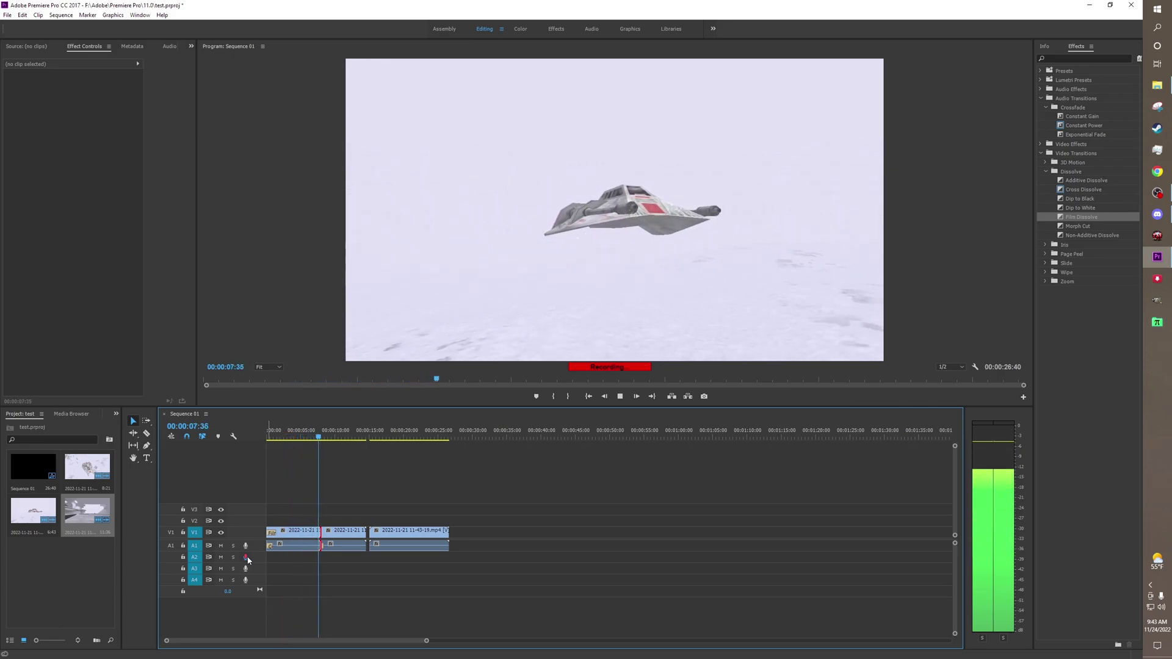
click(246, 558)
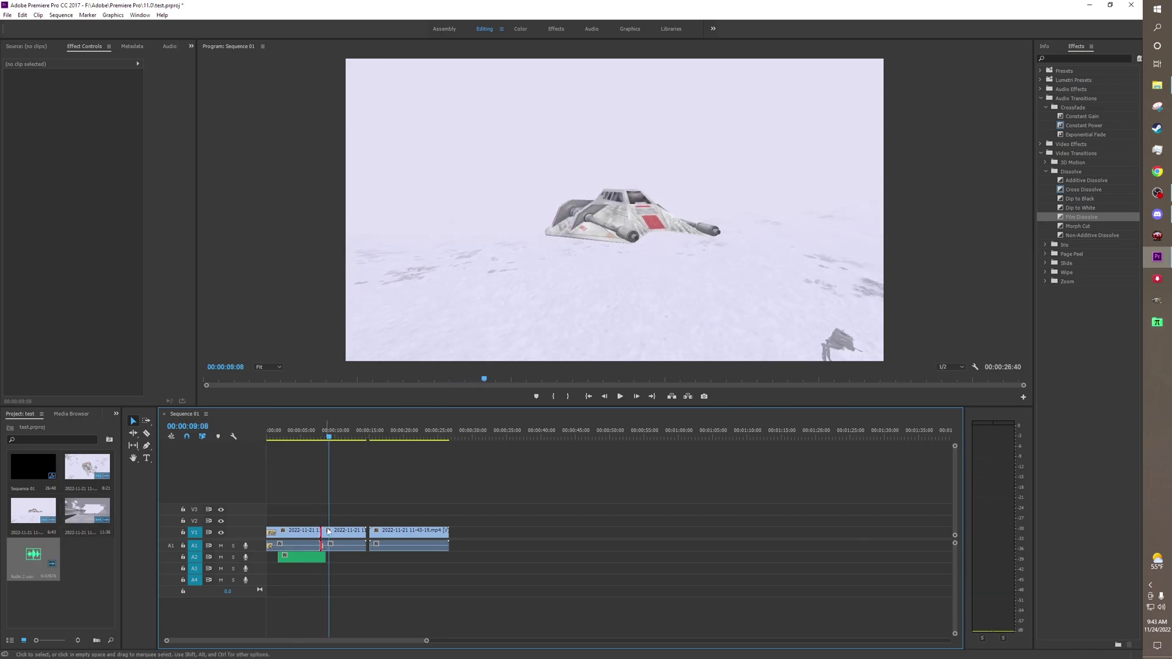
drag(320, 436, 293, 451)
click(312, 559)
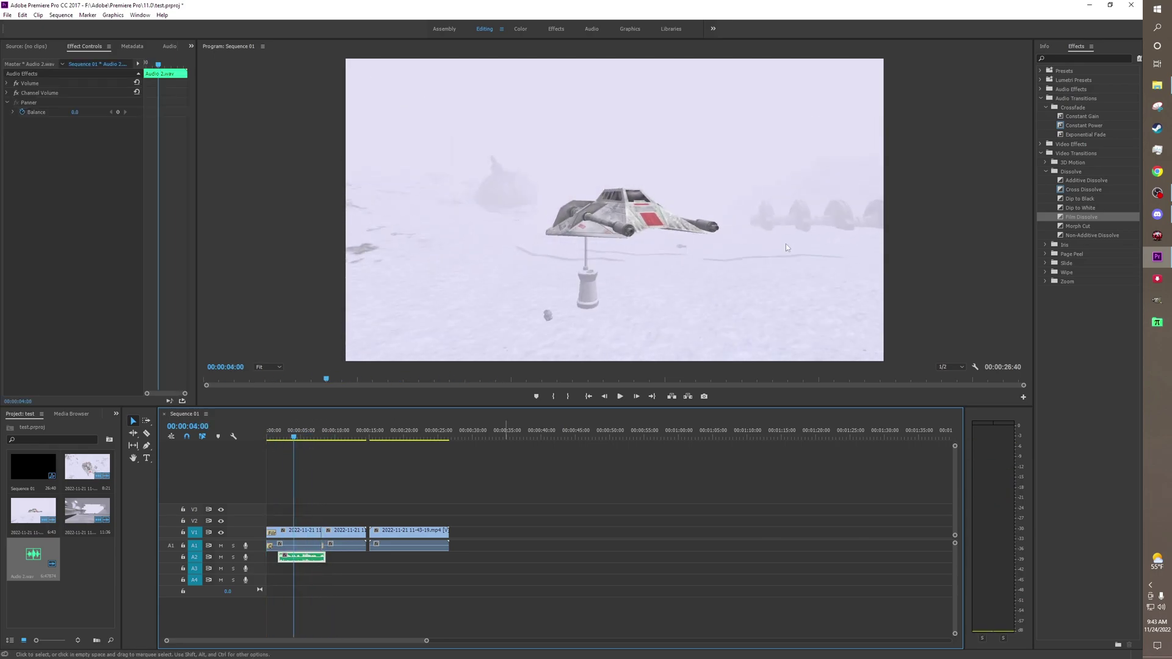
click(1102, 57)
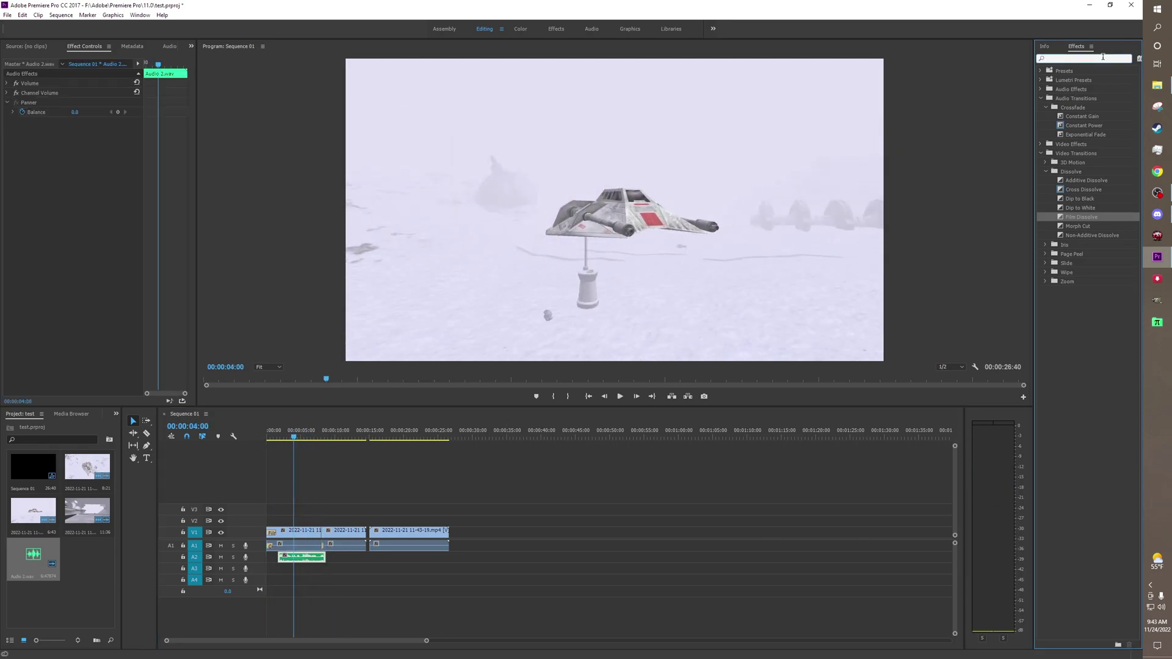
Step: Find Pitch Shifter by searching 'pitch' and apply it to the Audio 2.wav clip
text(pitchs)
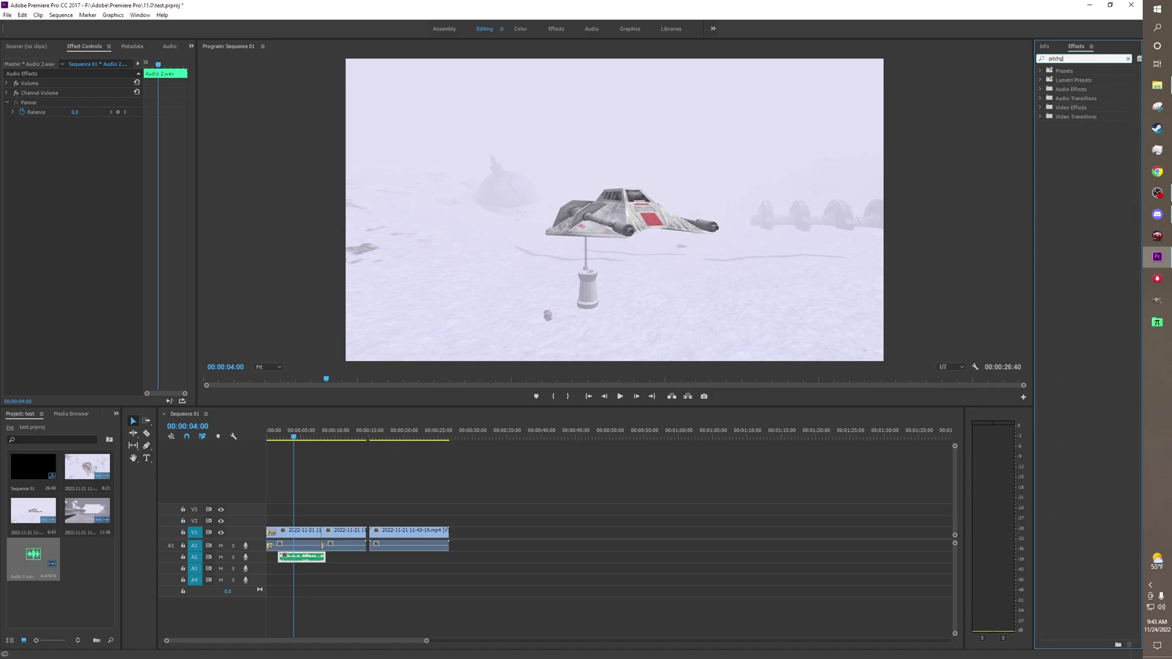
key(BackSpace)
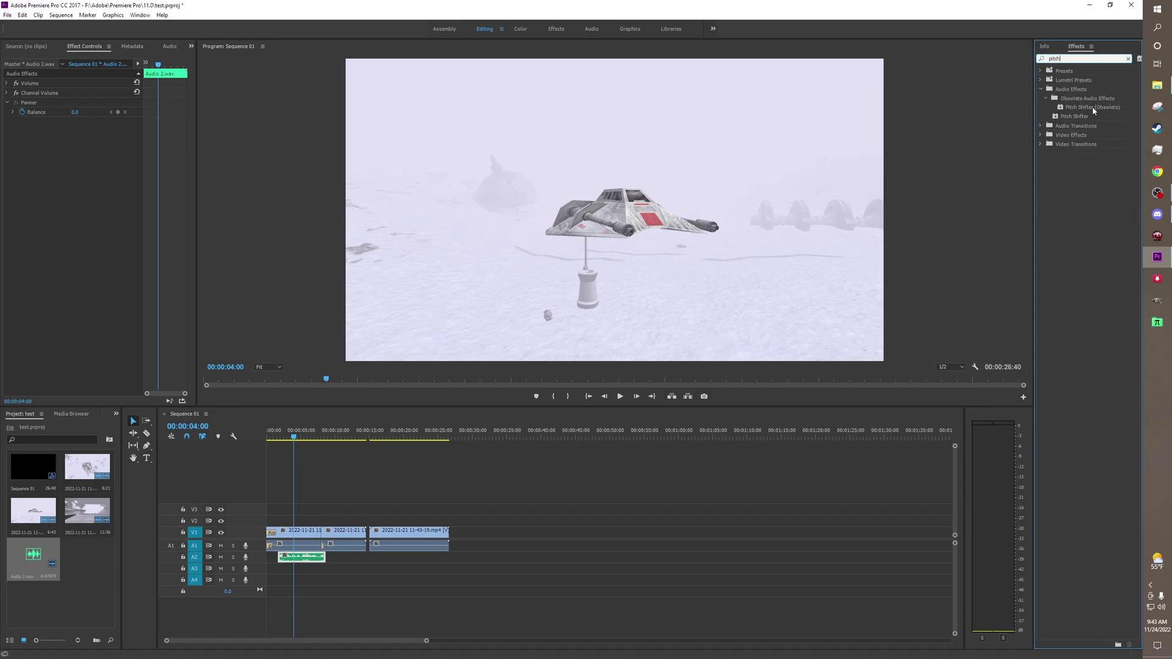
drag(1091, 115, 300, 562)
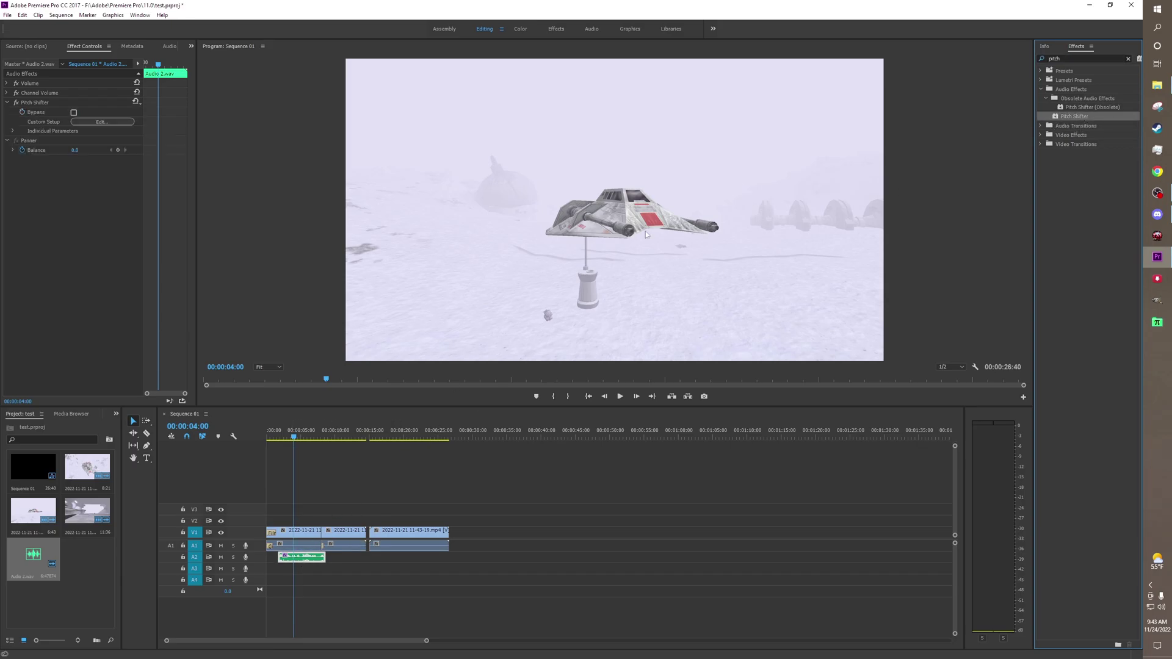
Step: Read the Youtube Description.txt notes in Notepad, then open the Pitch Shifter editor
click(1110, 5)
double_click(1115, 157)
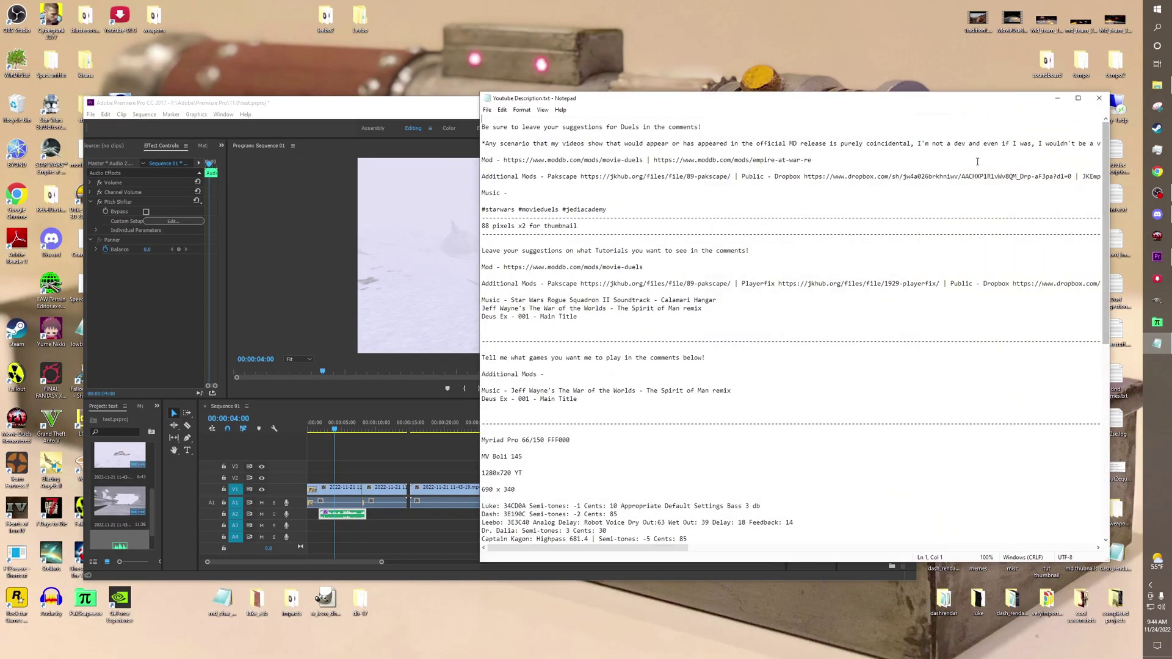
scroll(784, 282, down, 10)
scroll(784, 282, down, 3)
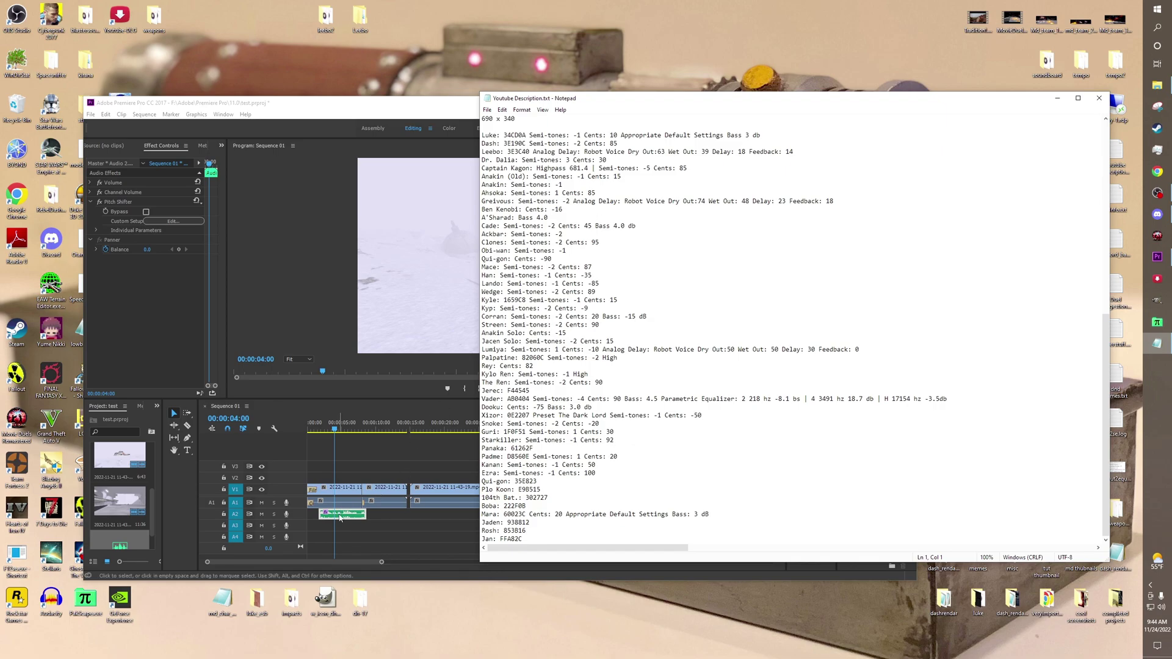
click(368, 494)
click(176, 222)
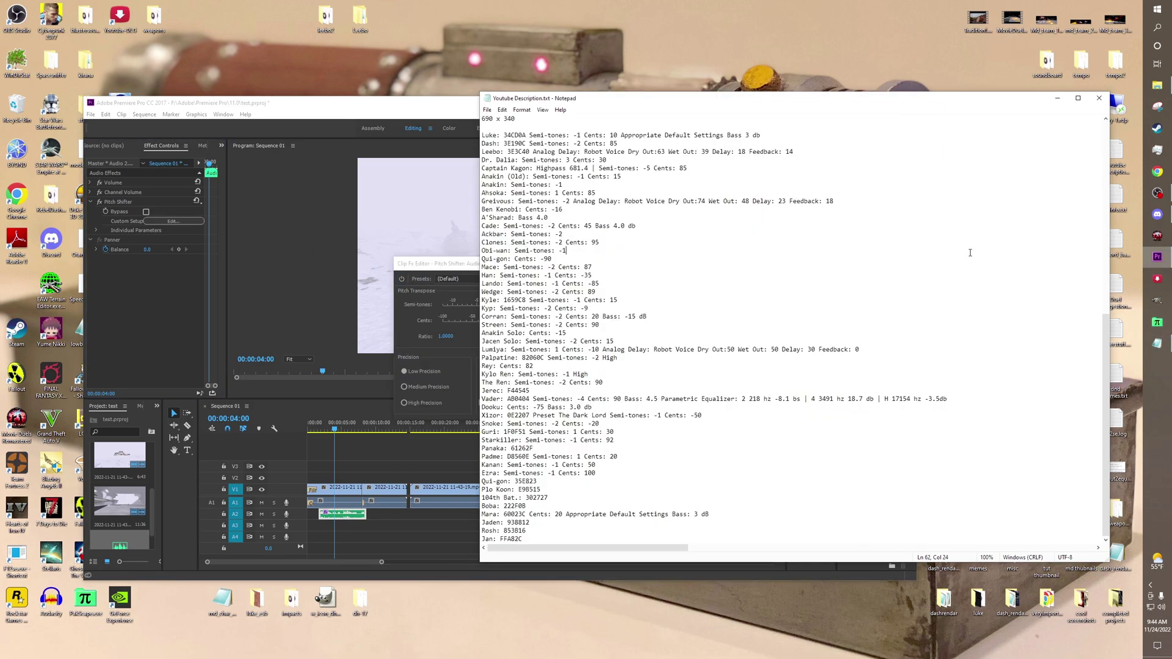
Step: Set Pitch Shifter to -1 semitone with High Precision and close its editor
key(alt+Tab)
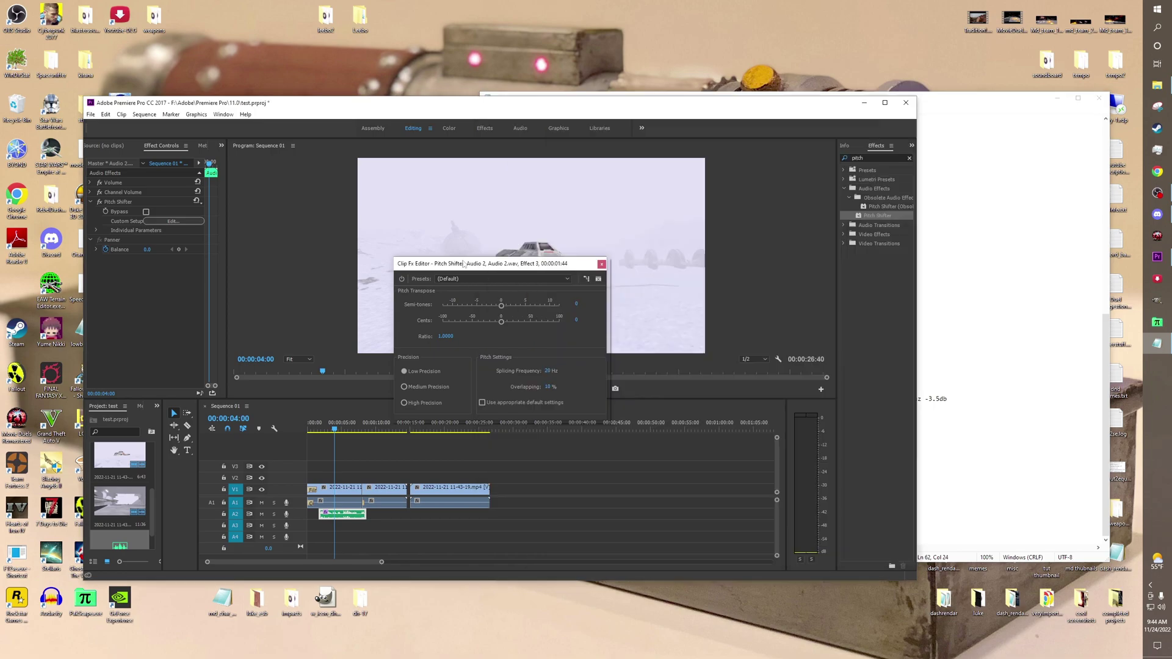
drag(501, 305, 530, 325)
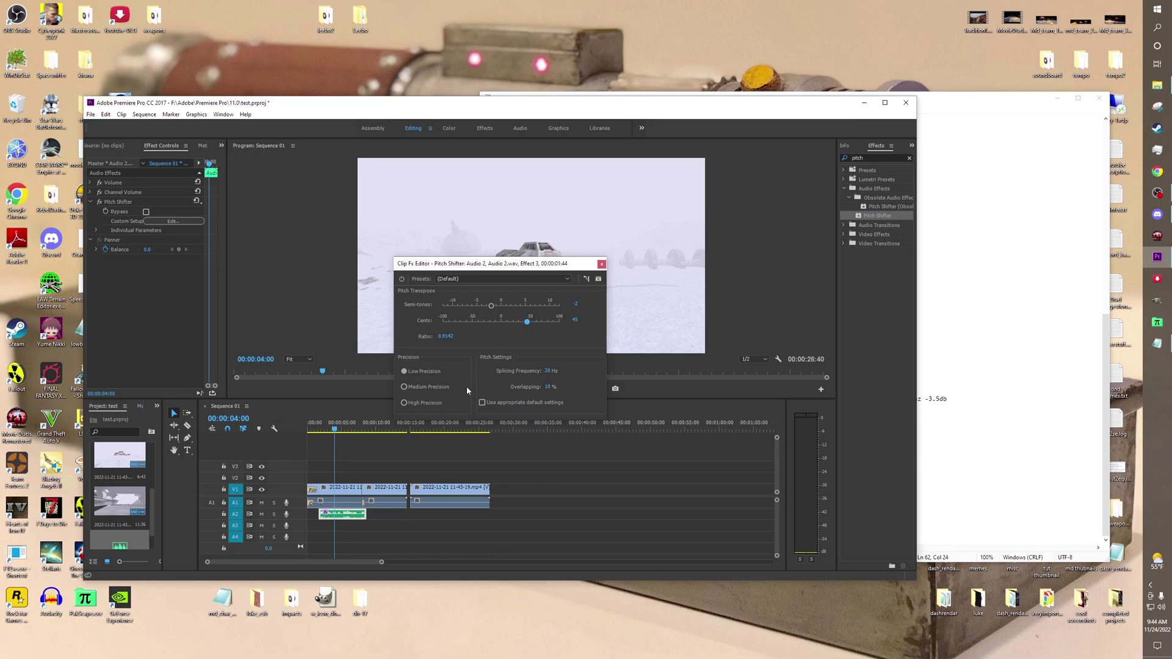
click(459, 403)
click(601, 264)
Step: Apply the Bass effect to Audio 2.wav with Boost set to 4.0 dB
click(944, 261)
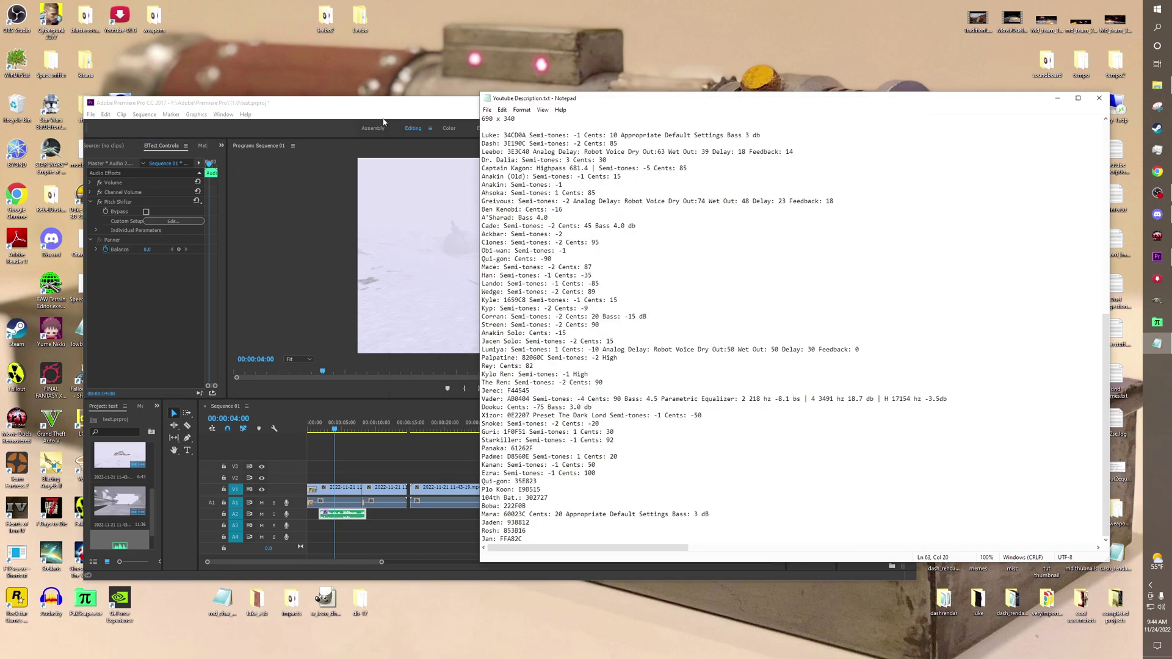
click(1157, 256)
click(884, 151)
click(885, 103)
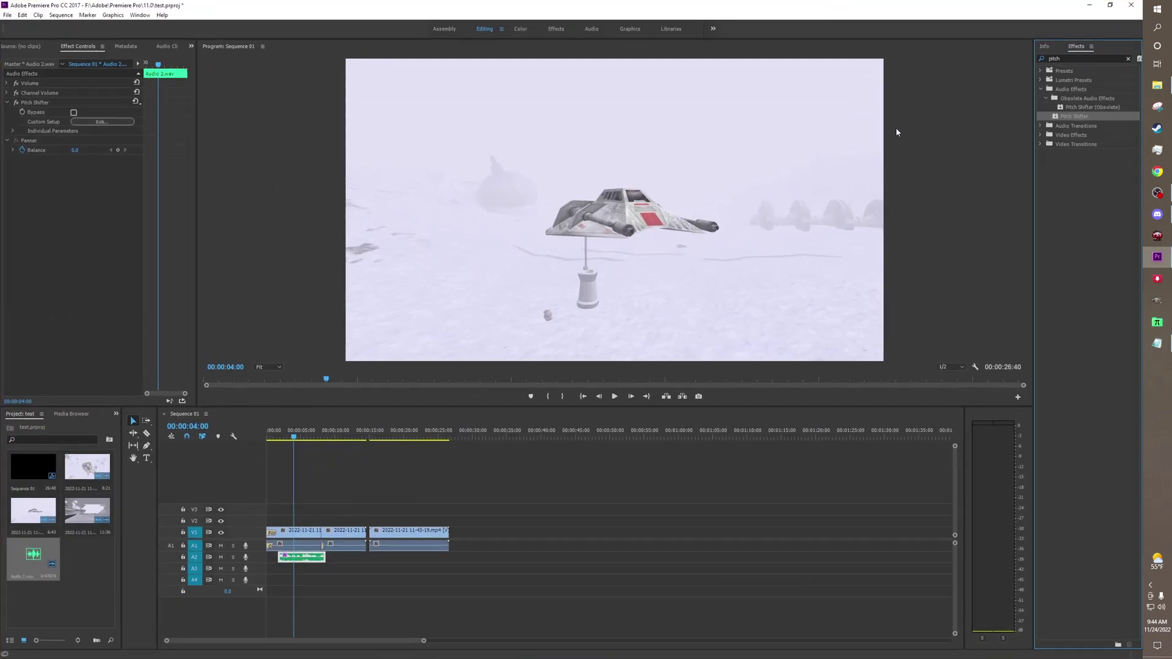
click(1068, 58)
text(bass)
drag(1065, 98, 305, 557)
click(82, 160)
text(4)
key(Return)
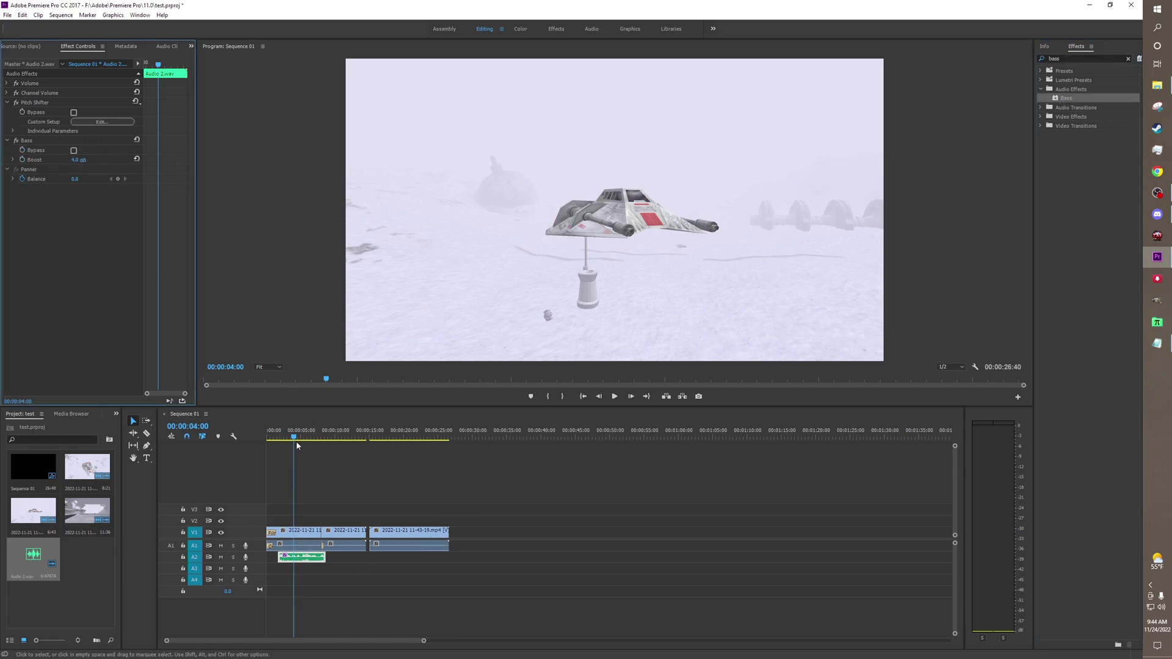
drag(294, 437, 279, 437)
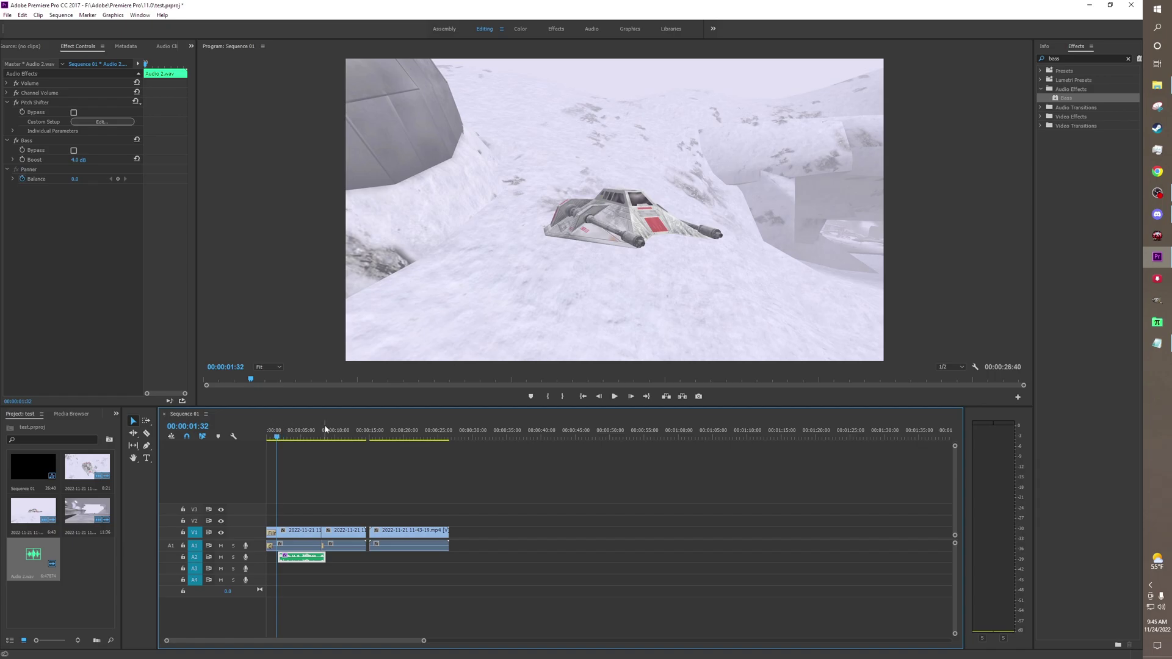
Step: Play back the first voice-over, then record a second voice-over clip on A2
click(614, 397)
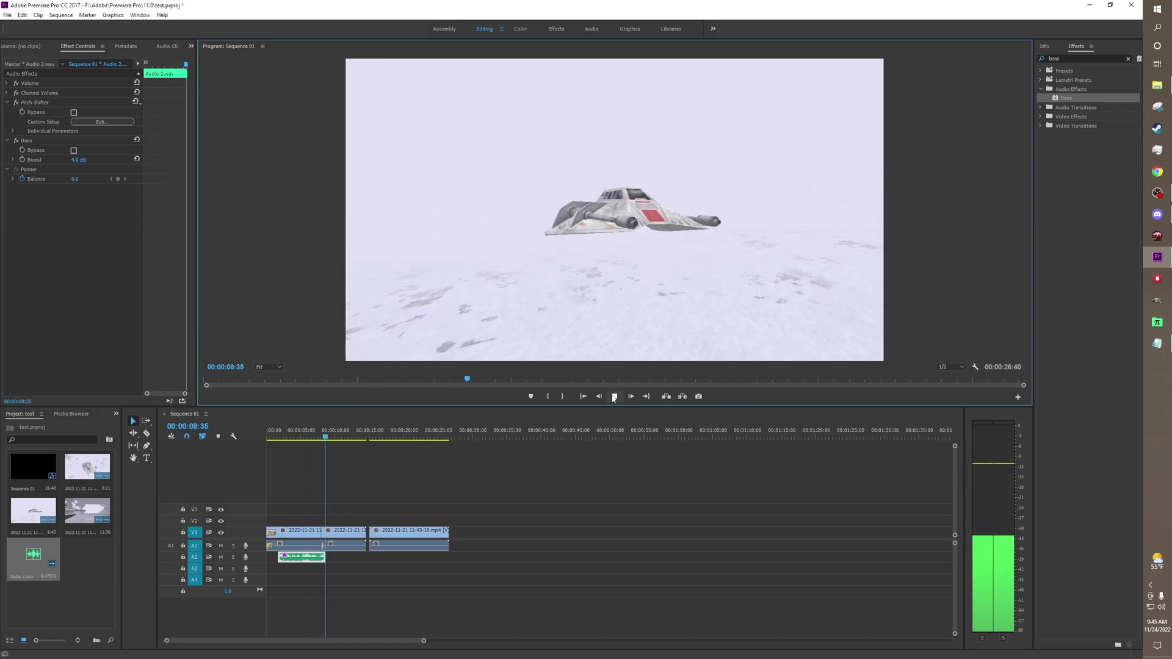
click(614, 397)
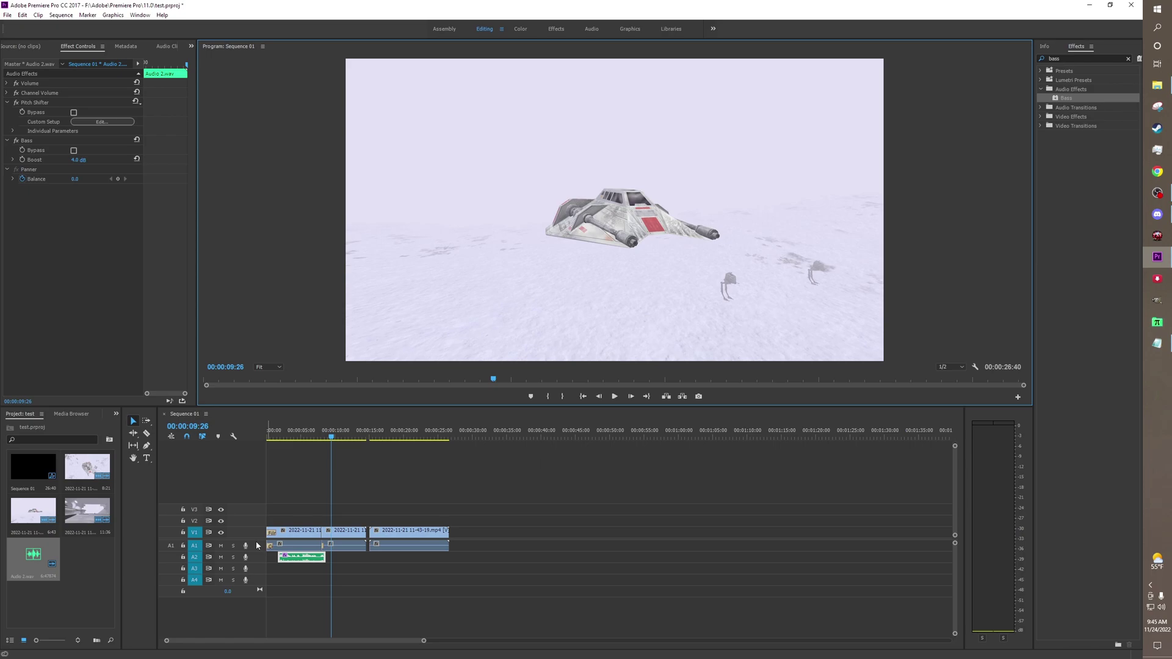
click(246, 557)
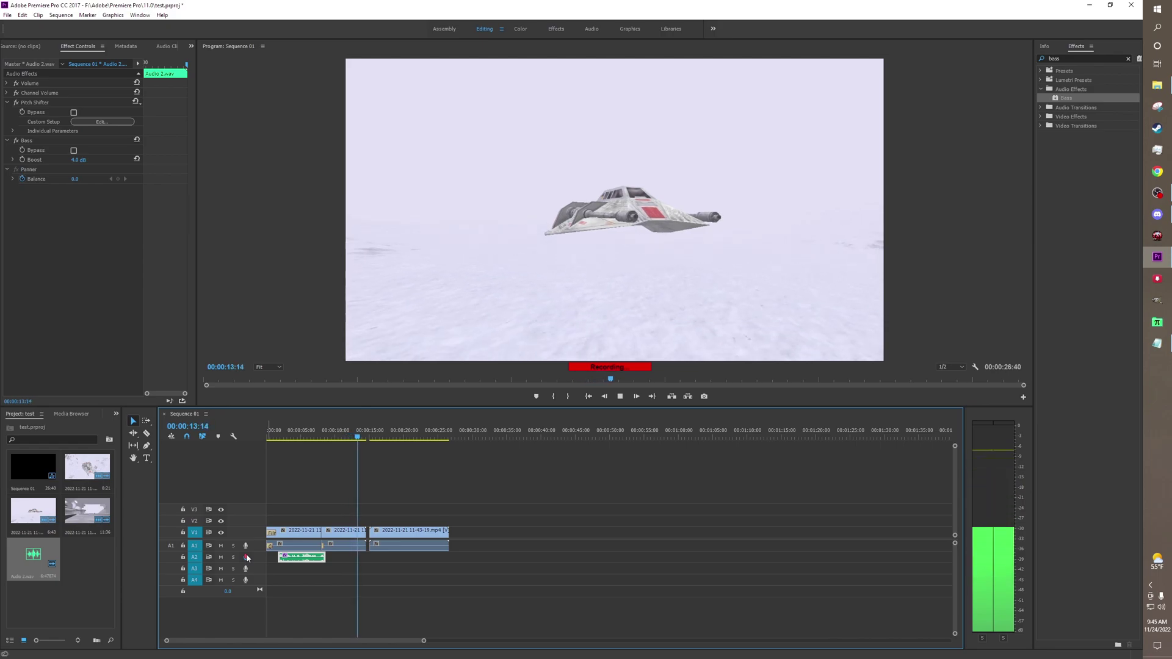
click(247, 557)
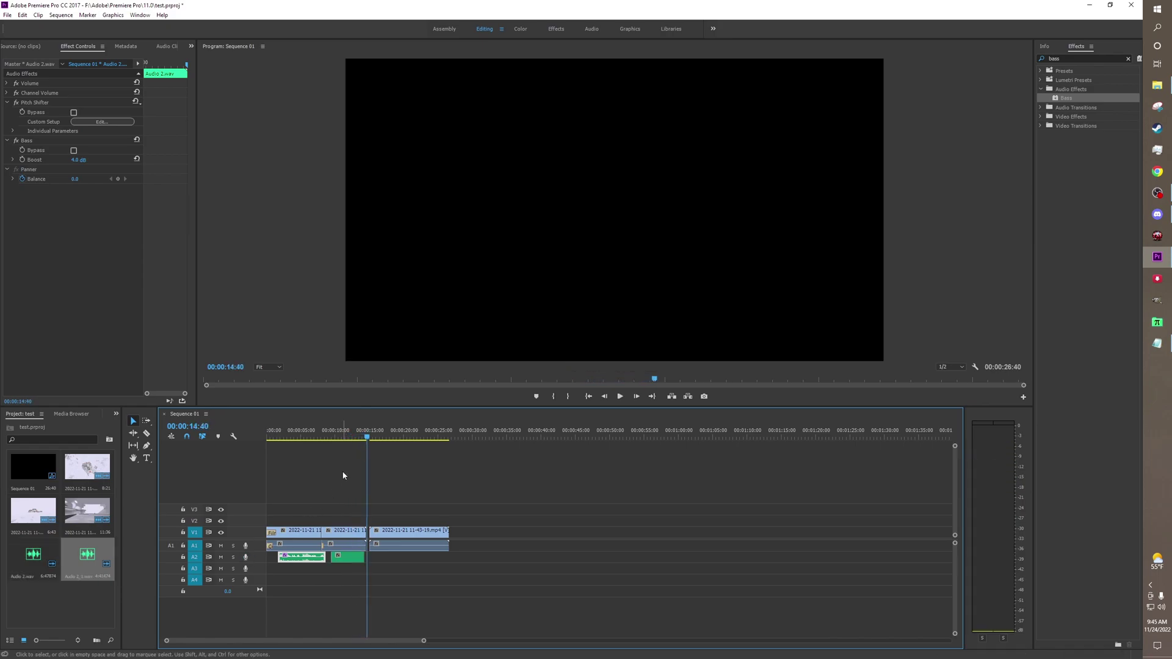
click(333, 438)
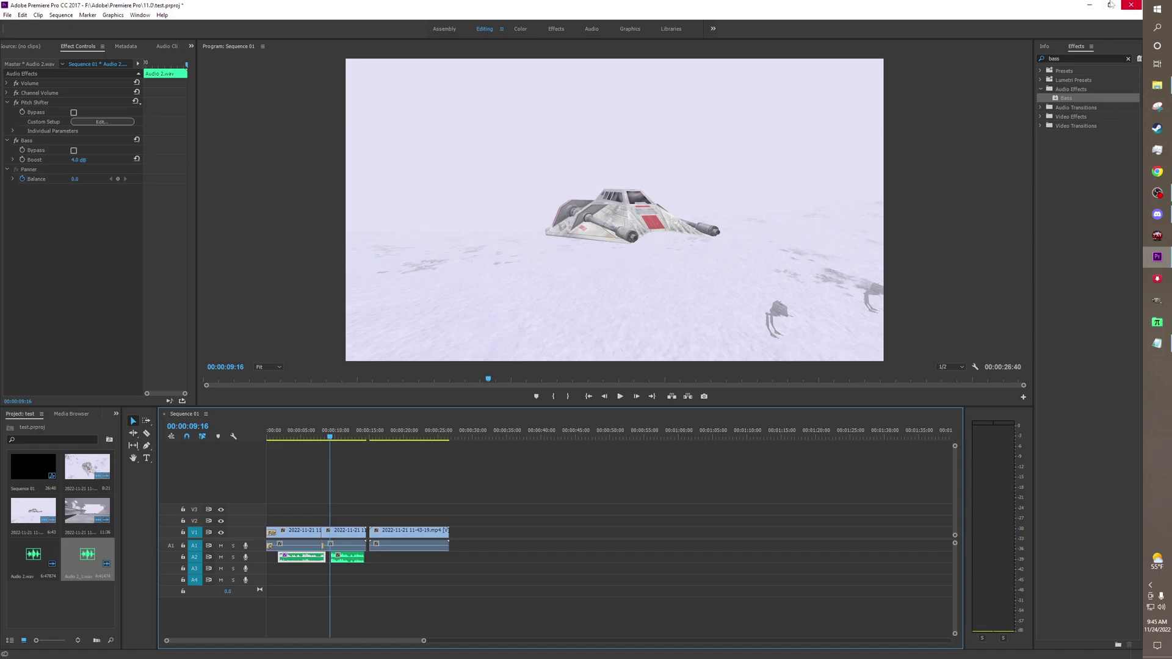
Step: Move the voice settings notes aside to uncover the Effects panel search
click(1148, 342)
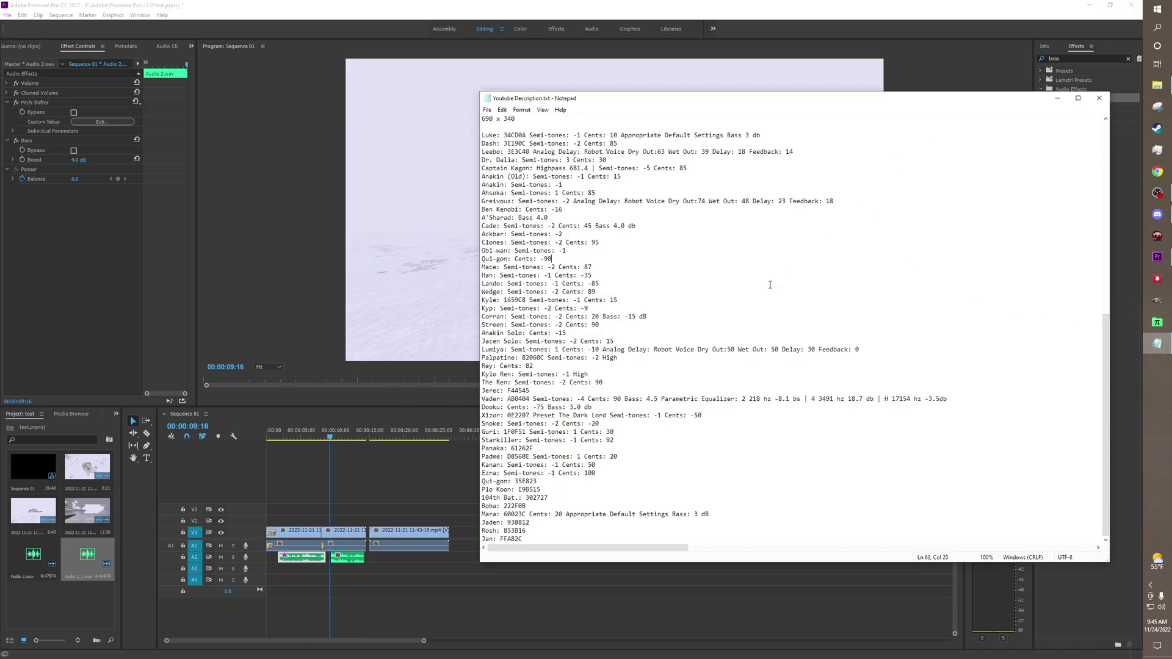
drag(826, 104, 822, 214)
click(1066, 57)
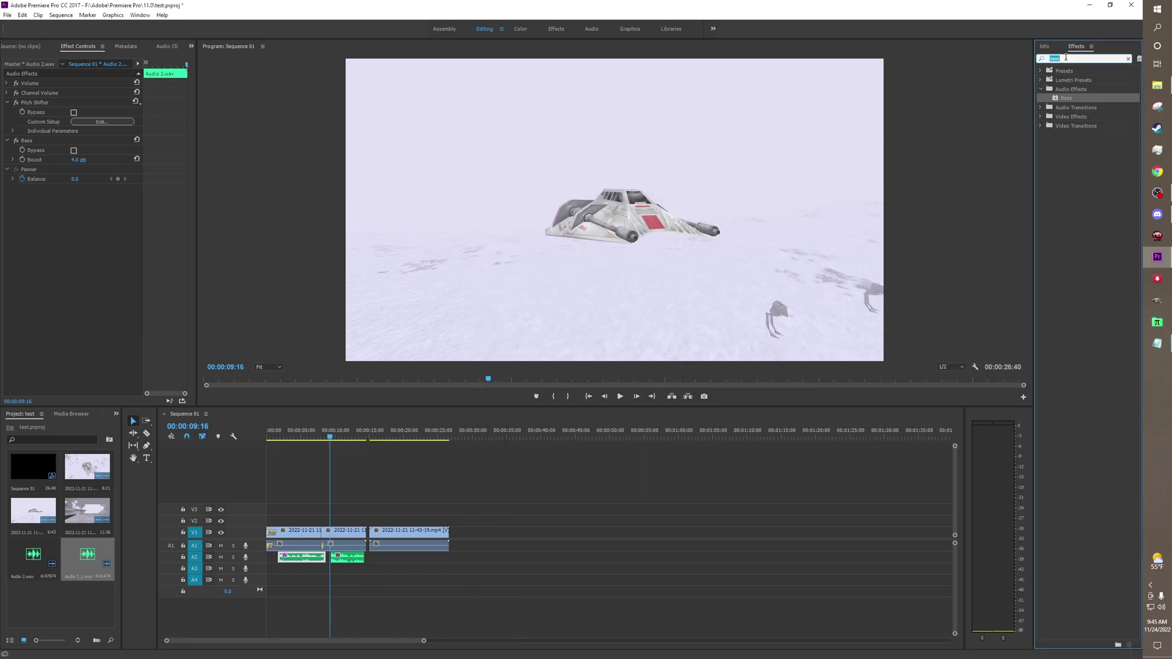
Step: Apply Analog Delay to the second voice clip using the Robot Voice preset
text(analo)
drag(1075, 101, 345, 556)
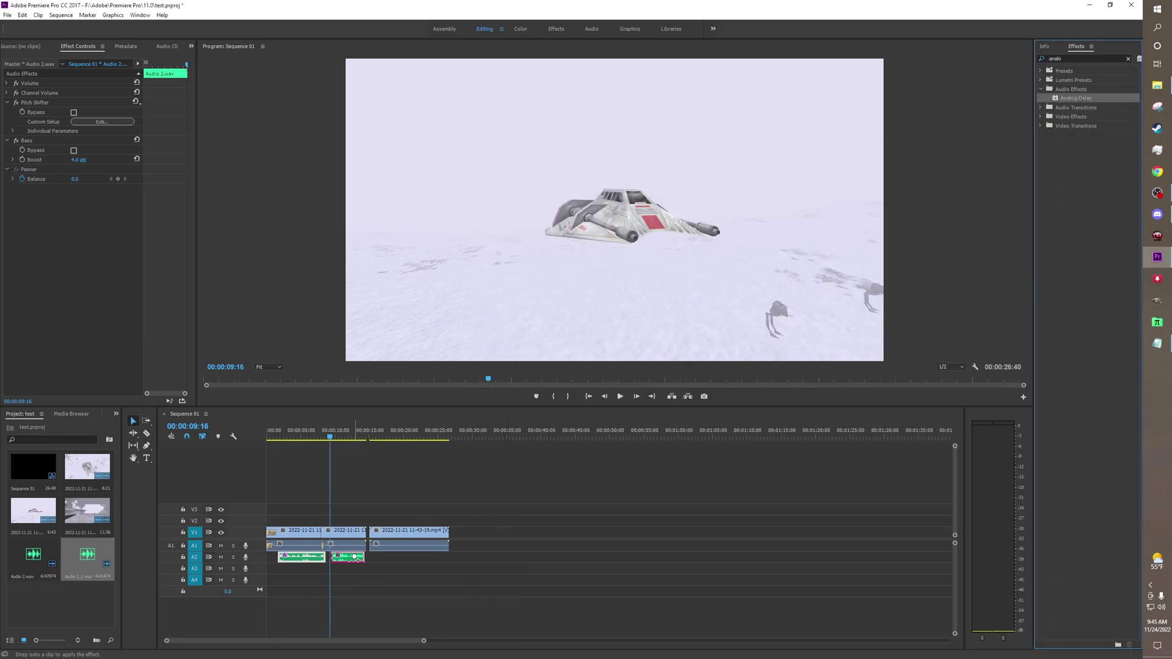
click(118, 120)
click(574, 282)
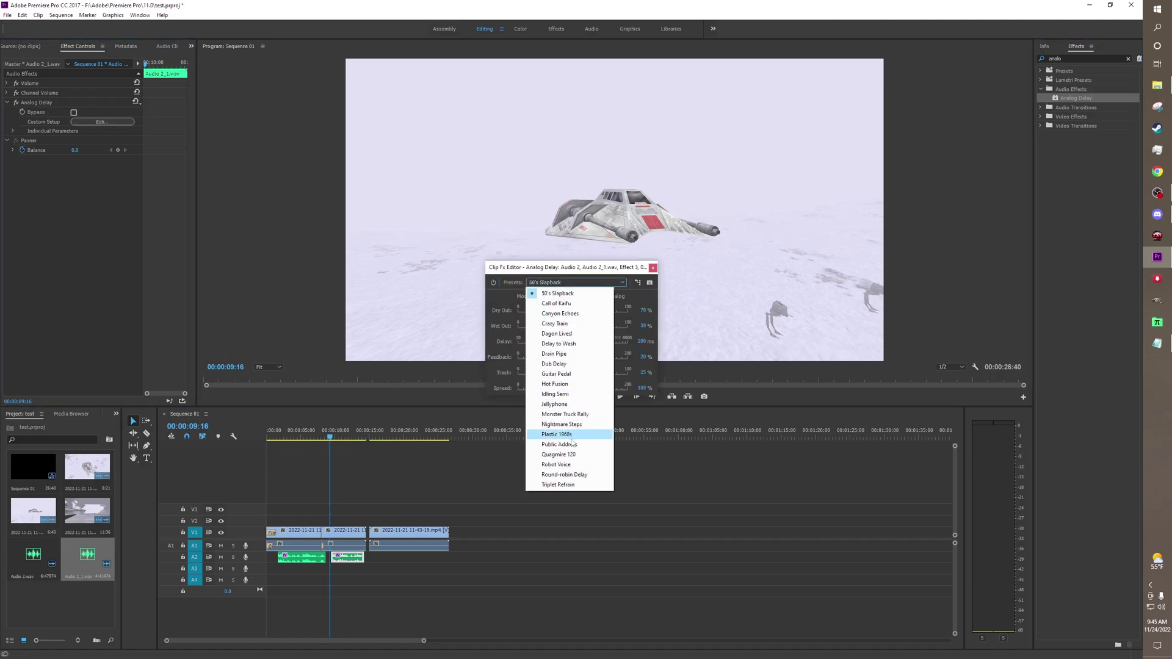
click(556, 464)
click(1150, 346)
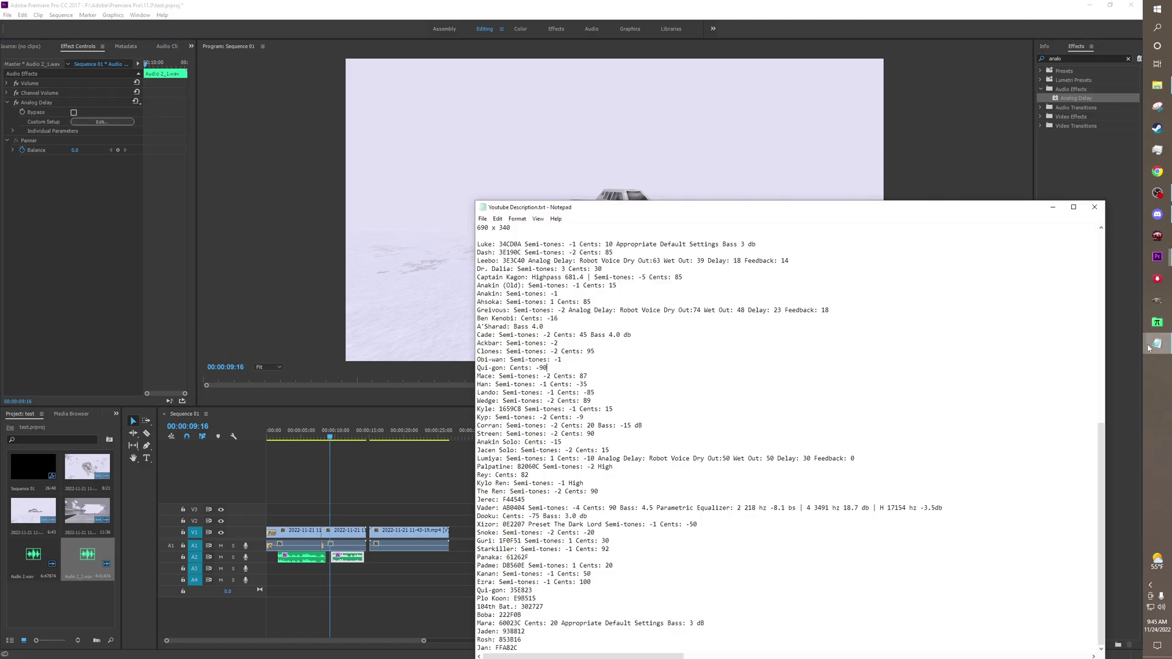
drag(777, 219, 760, 390)
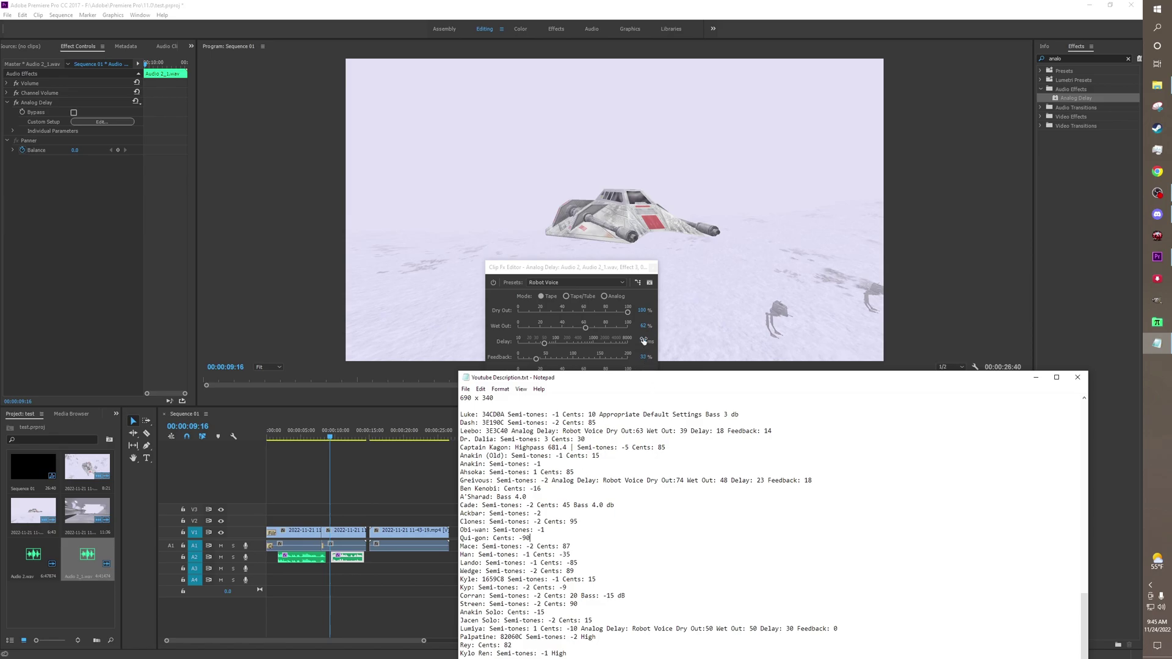
Step: Set Analog Delay Dry Out to 63% and Wet Out to 39%
click(640, 310)
text(63)
key(Return)
click(1157, 343)
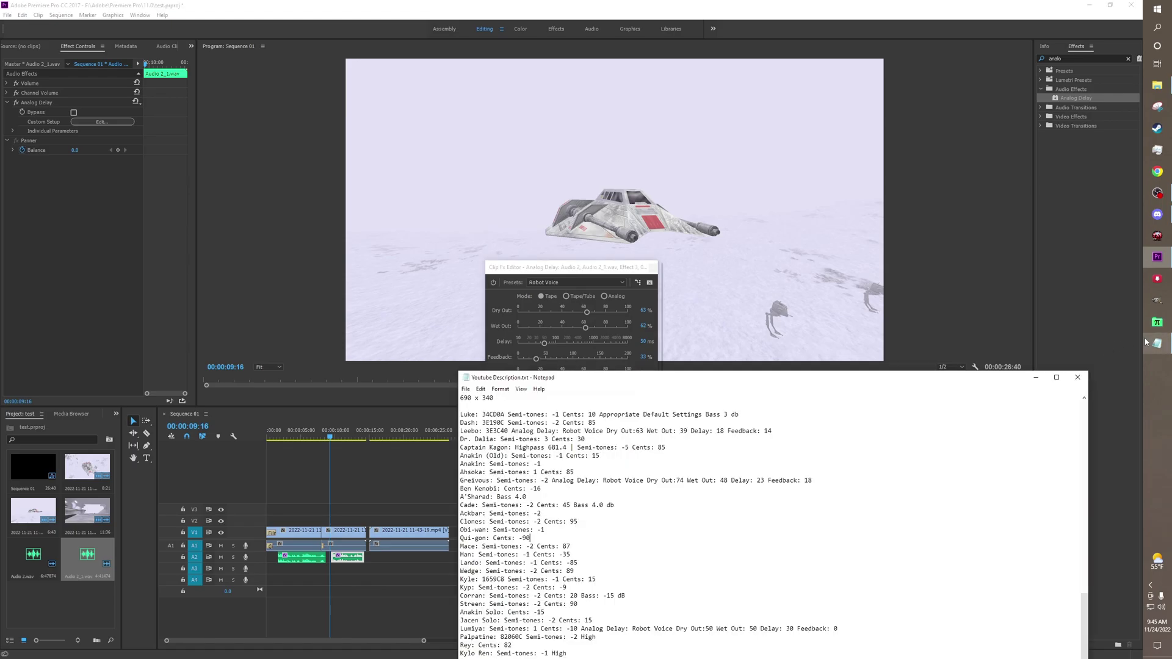
click(642, 325)
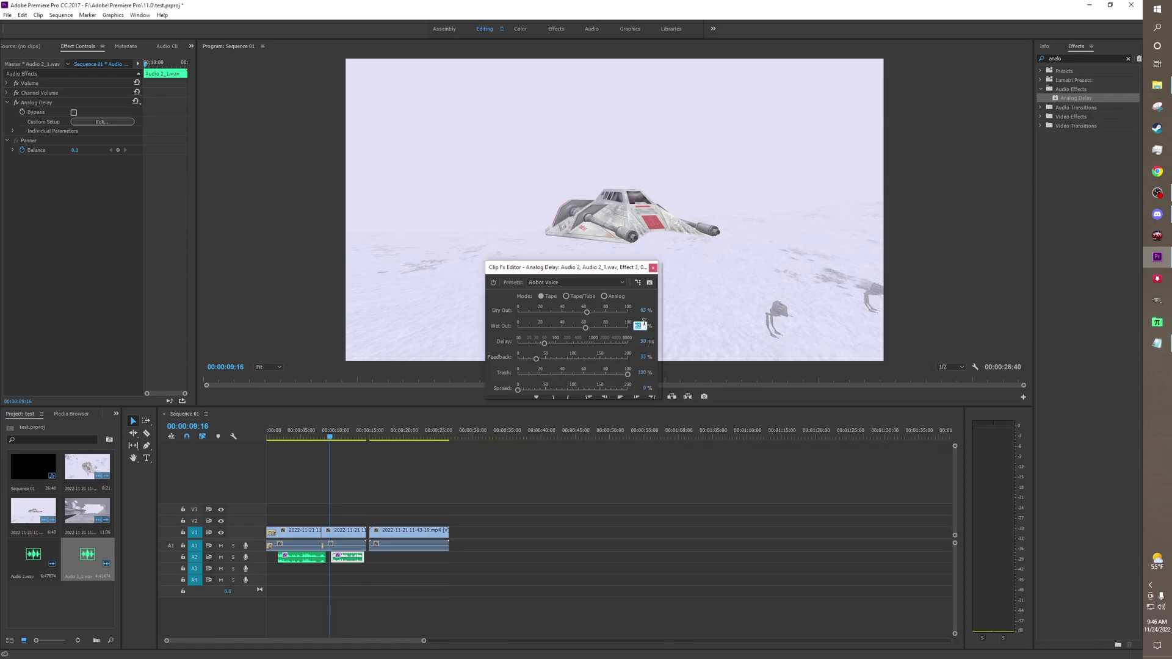
text(39)
key(Return)
click(1157, 343)
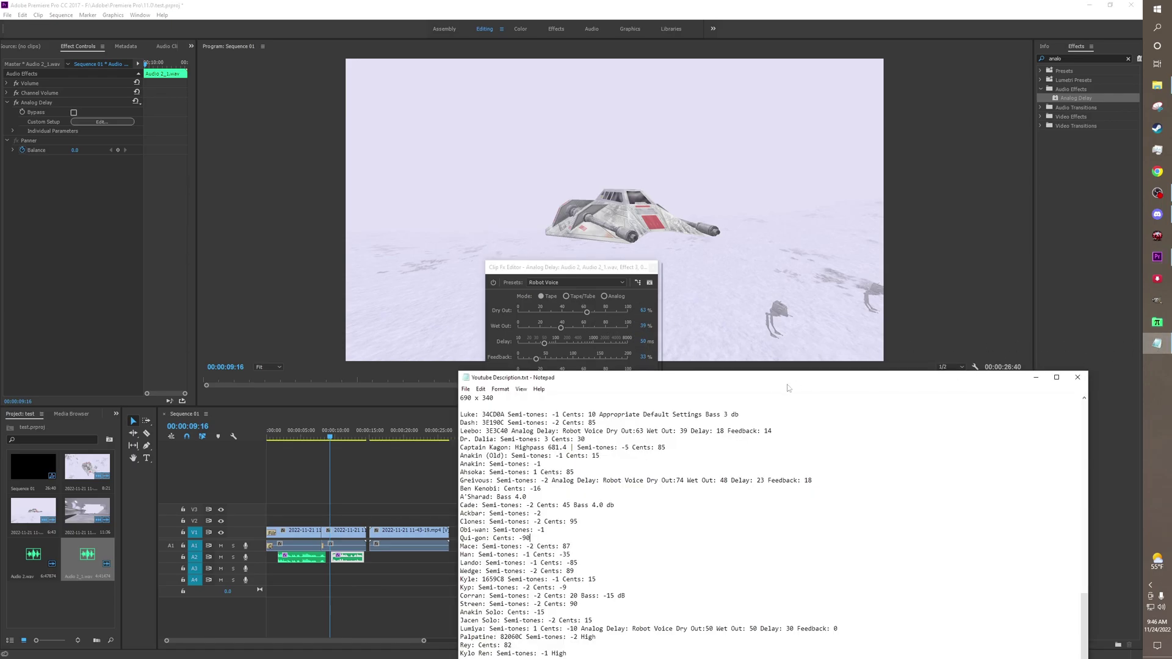
Step: Set Delay to 18 ms and Feedback to 15, then close the Analog Delay editor
click(642, 341)
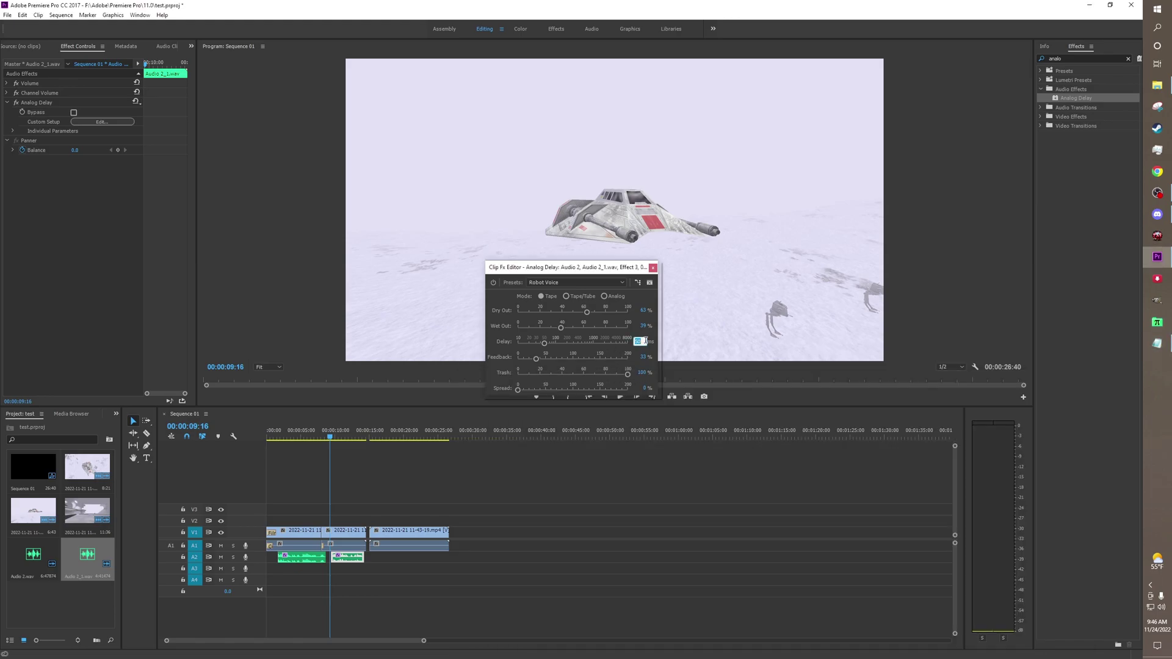
key(Return)
click(644, 356)
text(15)
key(Return)
click(653, 268)
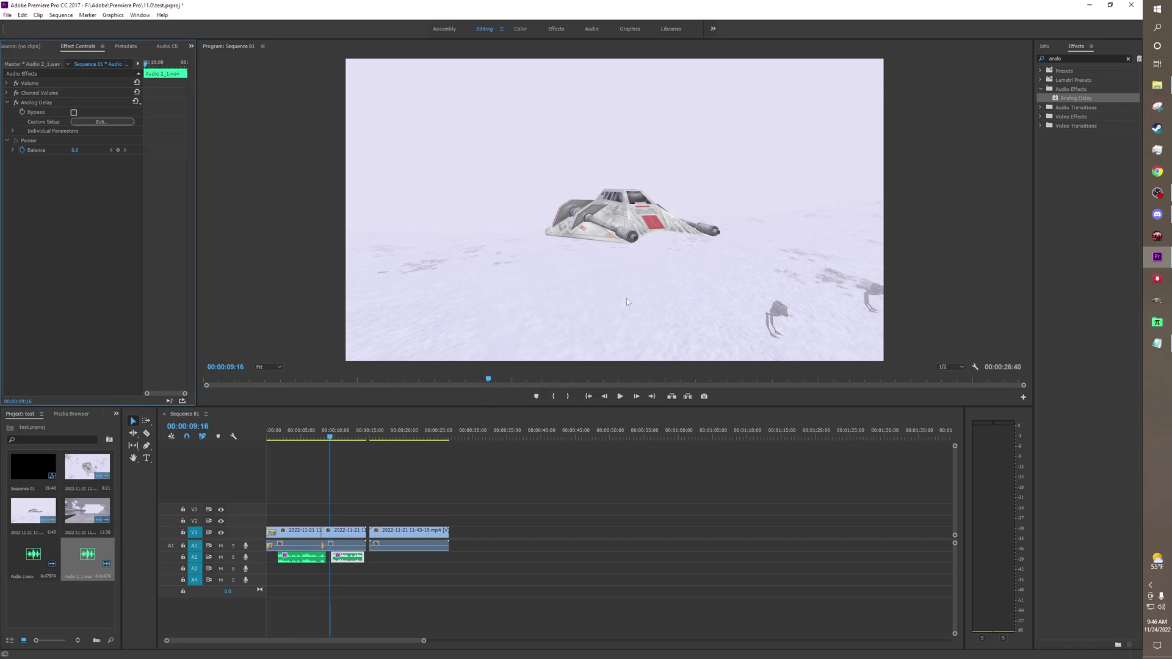
Step: Record another voice-over on A2, then undo it with Ctrl+Z
click(245, 558)
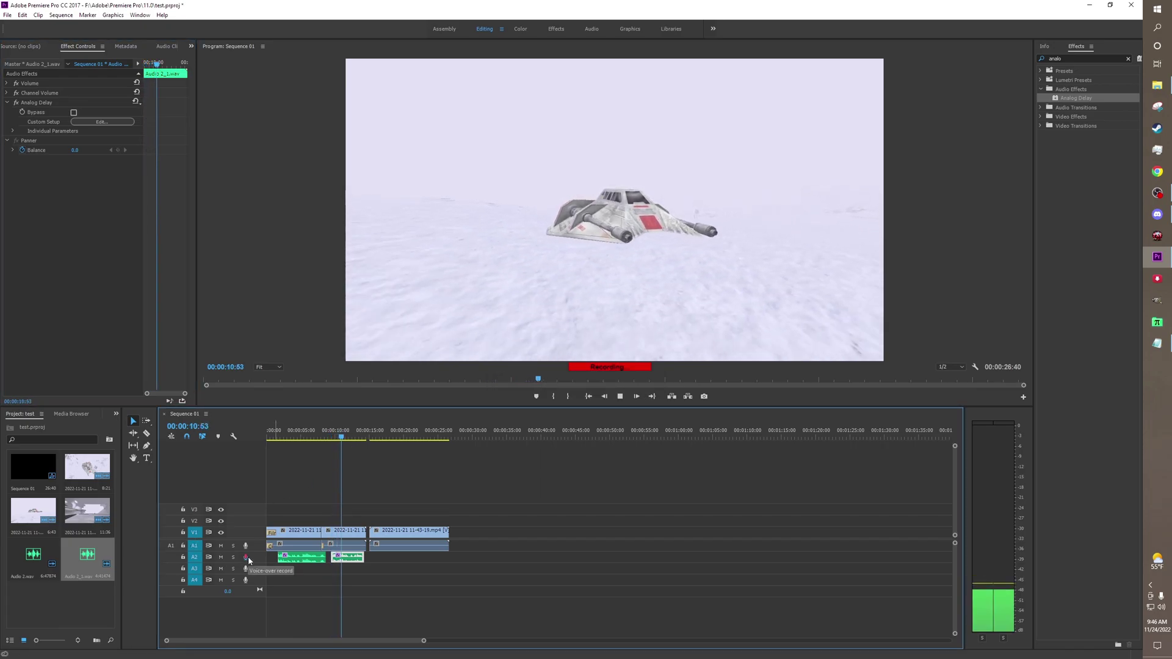
click(246, 558)
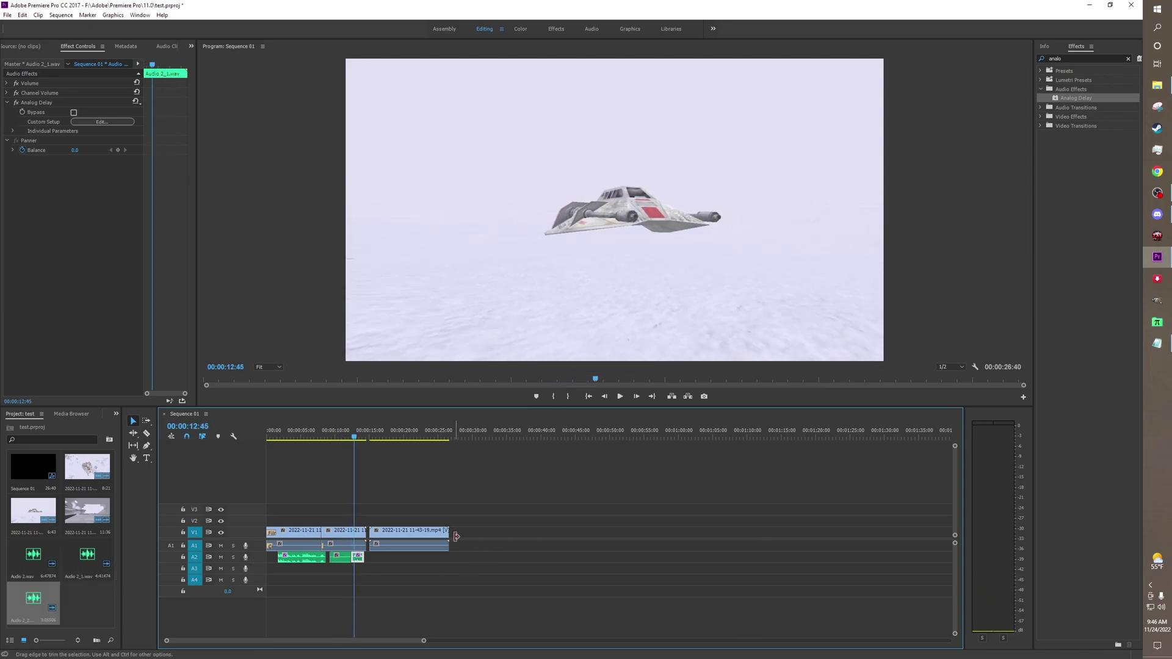
key(ctrl+z)
Step: Play the sequence from 00:00:09:20 to hear the robot voice
click(333, 438)
drag(334, 438, 332, 438)
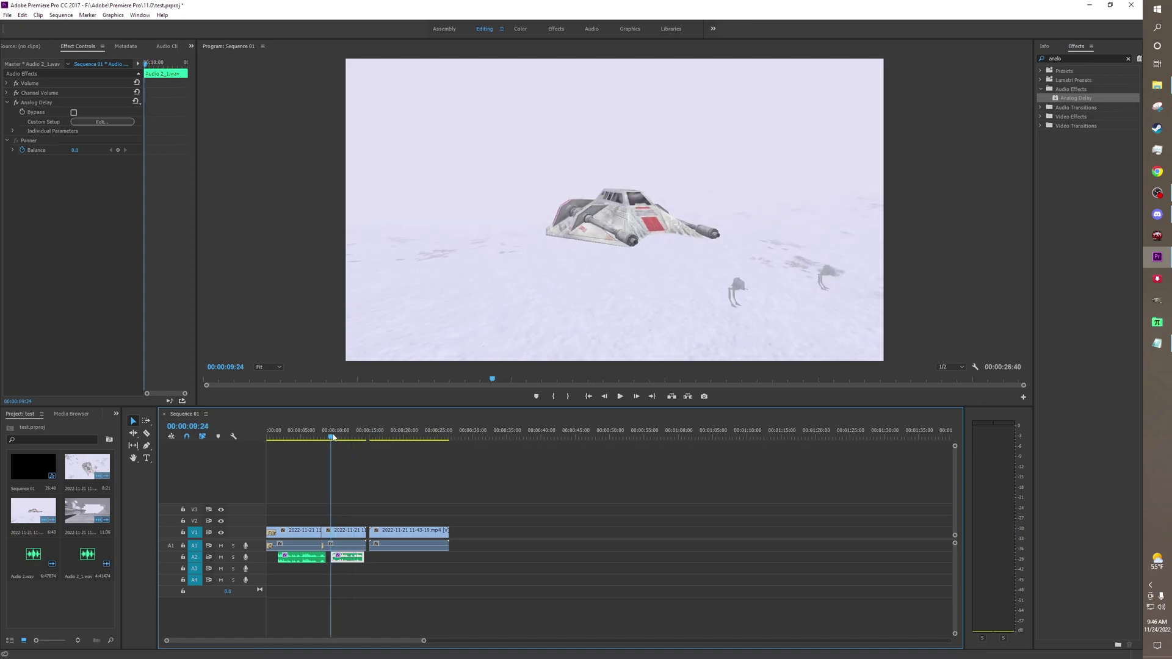
click(617, 401)
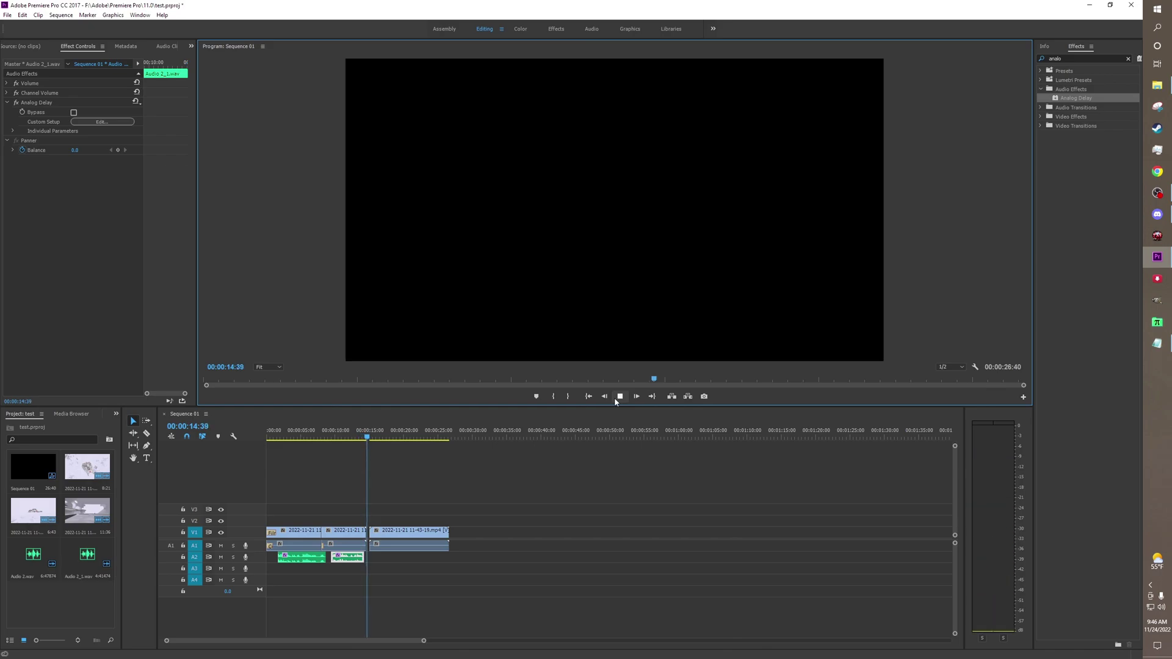
click(614, 397)
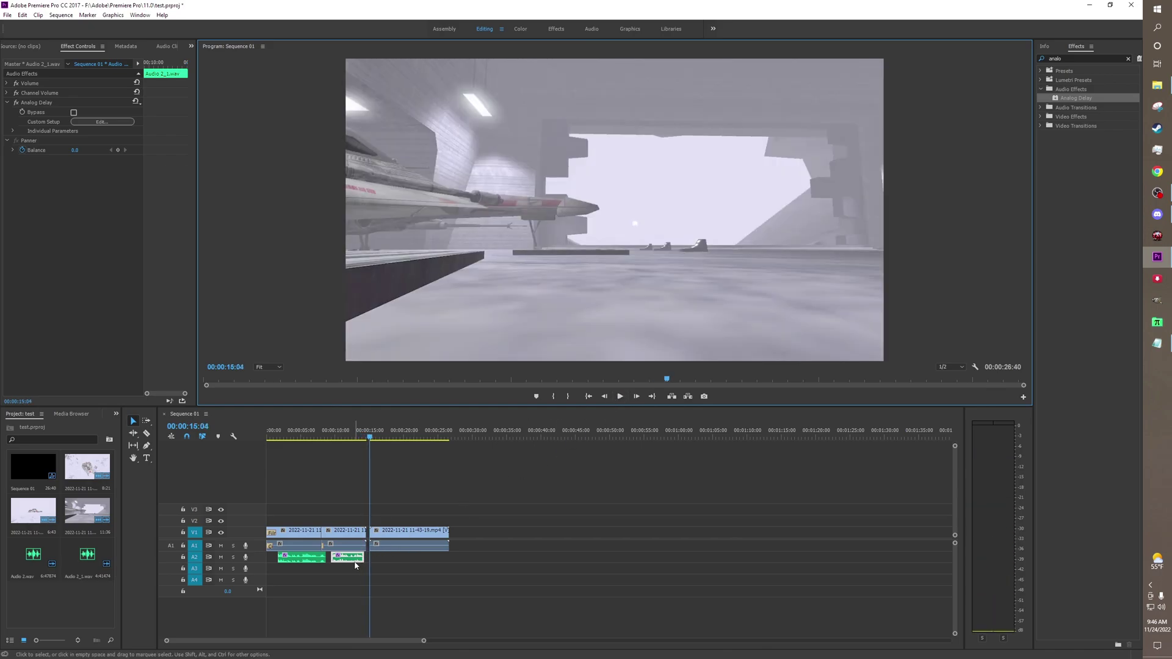
Step: Delete both voice-over clips from track A2
key(Delete)
click(315, 557)
key(Delete)
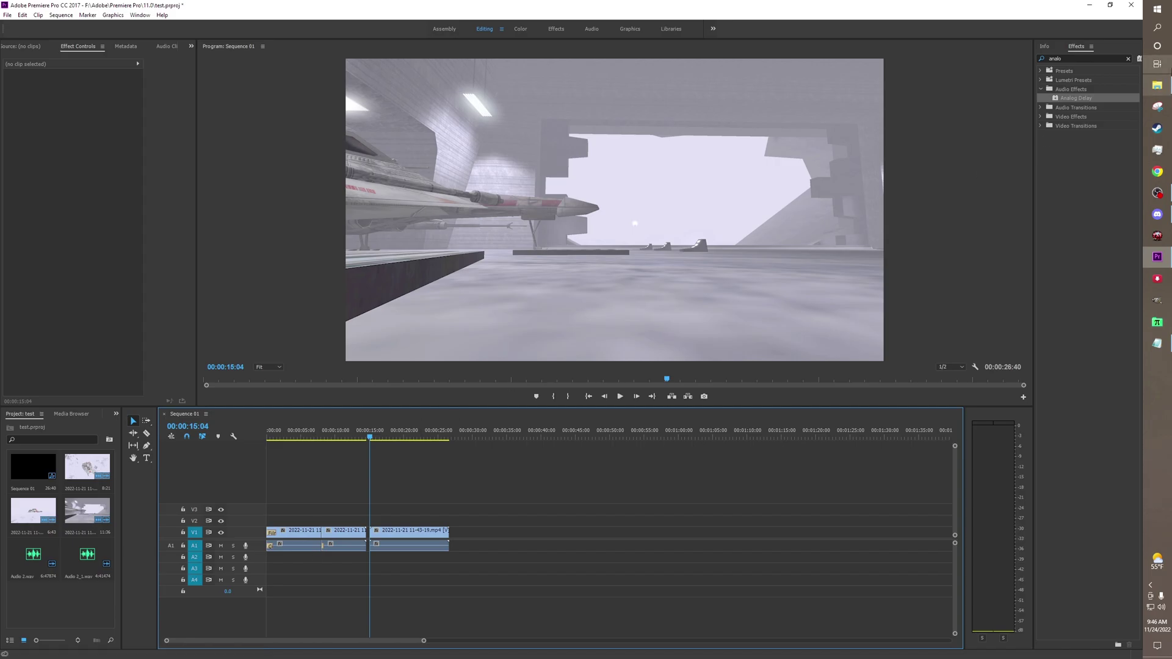
Step: Place the Cloud City - Super Star Wars mp3 from Desktop > music at the start of A2
click(1156, 85)
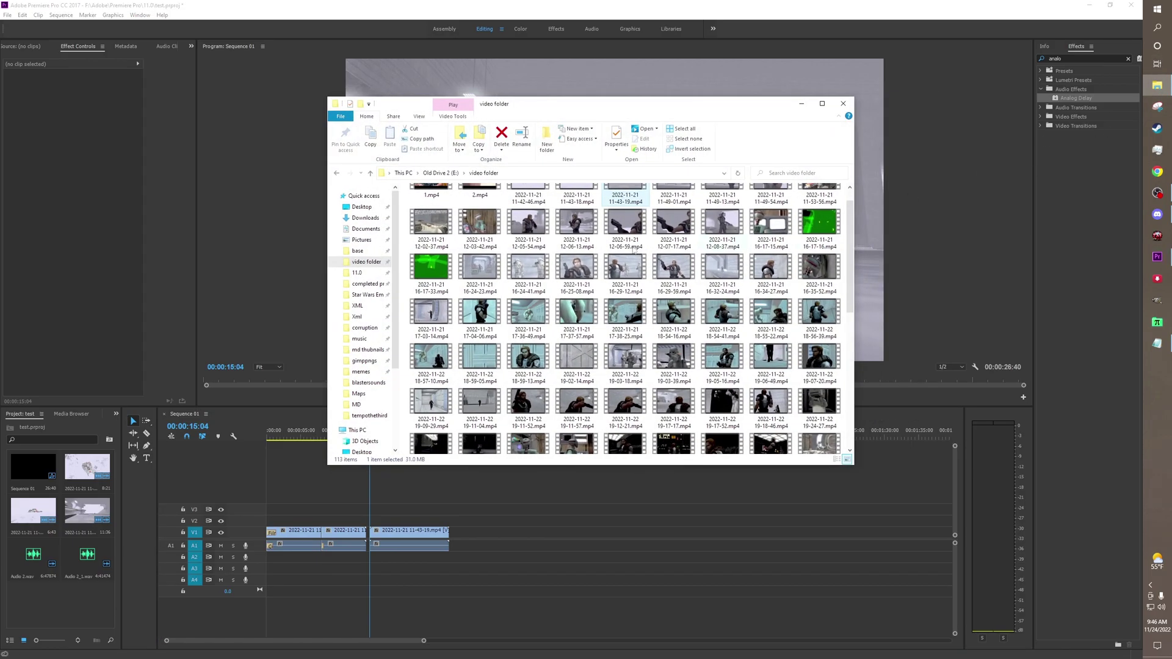
click(359, 338)
scroll(510, 337, down, 2)
scroll(510, 337, down, 20)
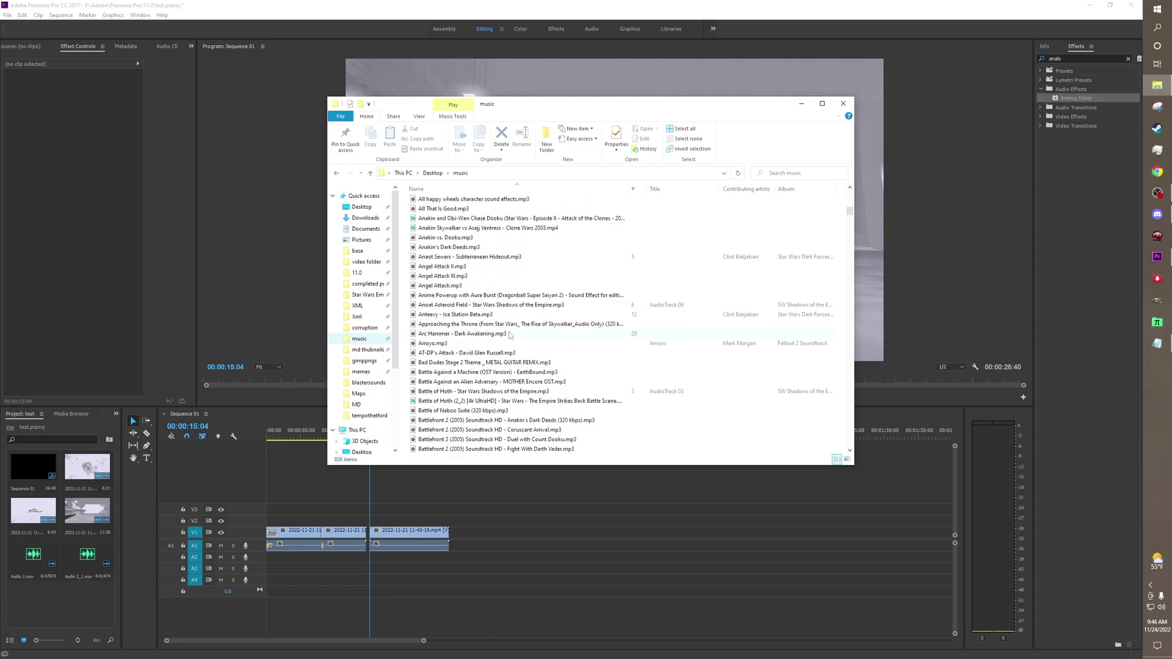
scroll(507, 335, down, 6)
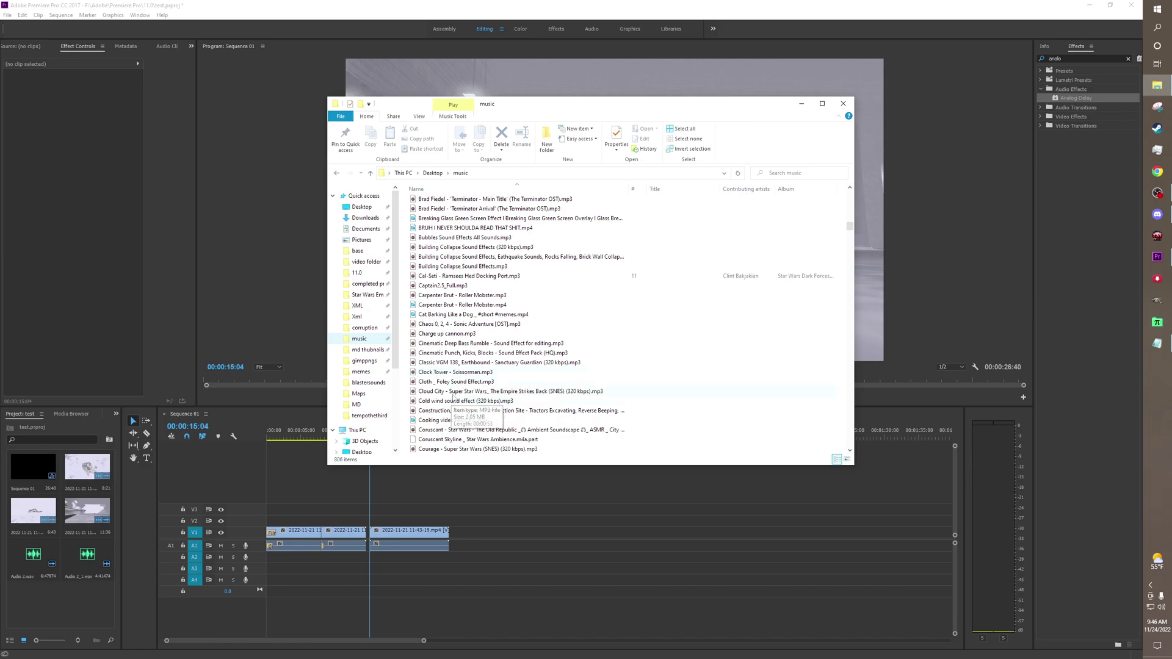
drag(455, 395, 272, 555)
click(802, 103)
drag(317, 435, 247, 431)
Step: Preview about 5 seconds of the music-backed sequence, then restore down the Premiere window
click(620, 396)
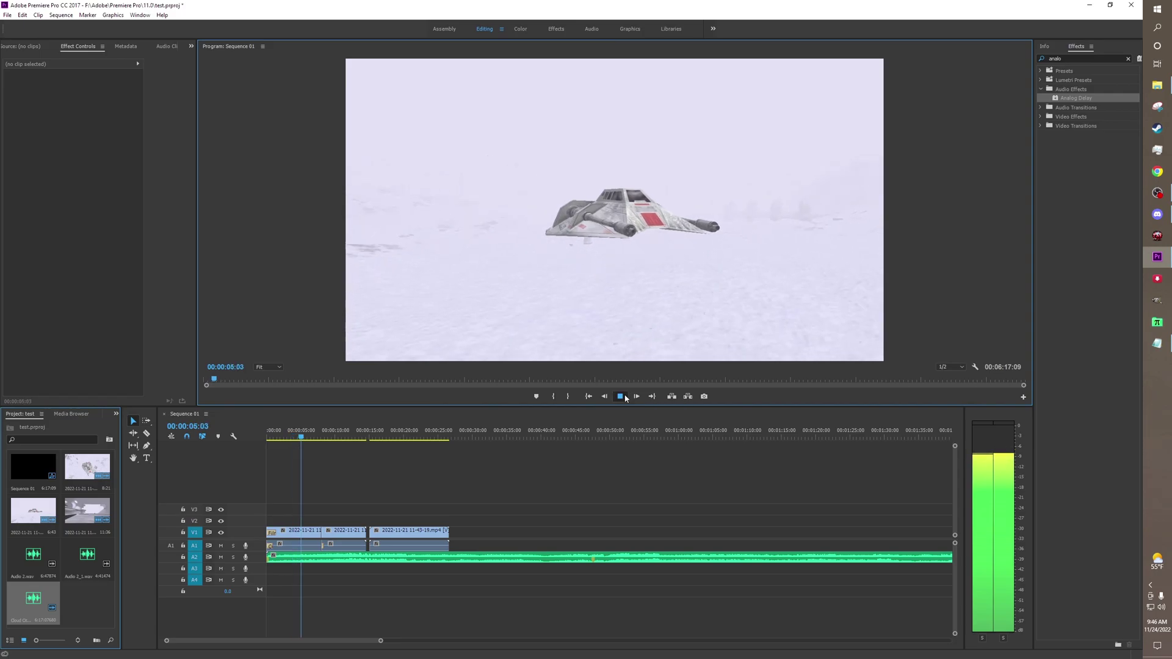
click(620, 396)
click(1110, 5)
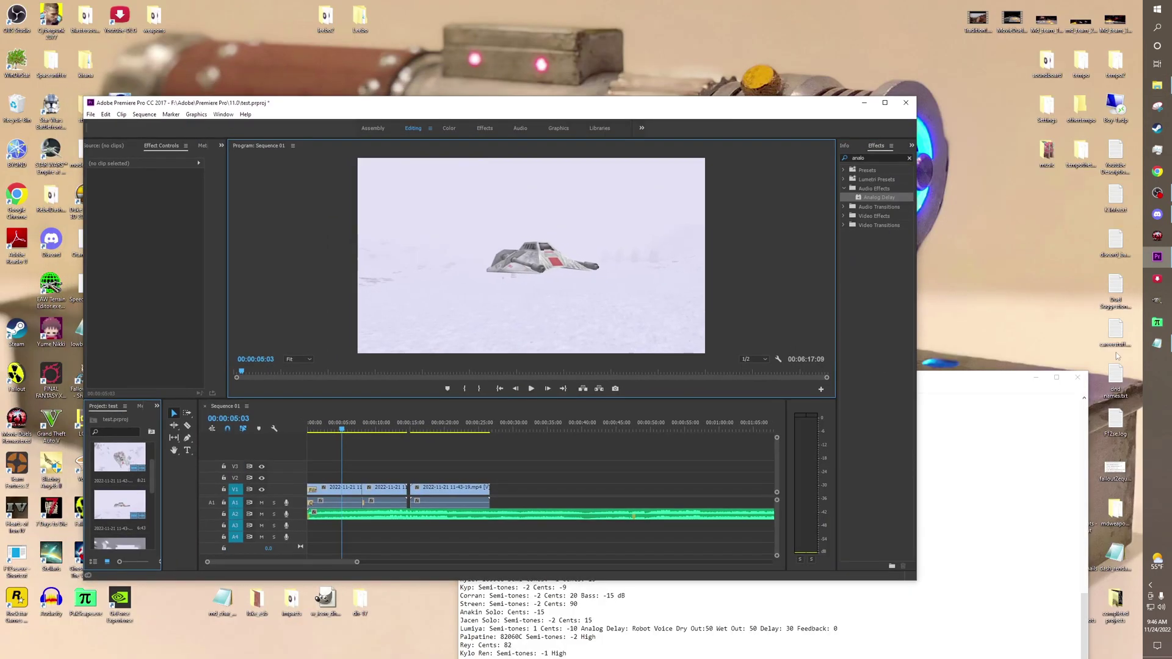
Step: In PakScape, browse the GameData folders and the 0-assets0.pk3 sound folders, then close that archive
click(1157, 322)
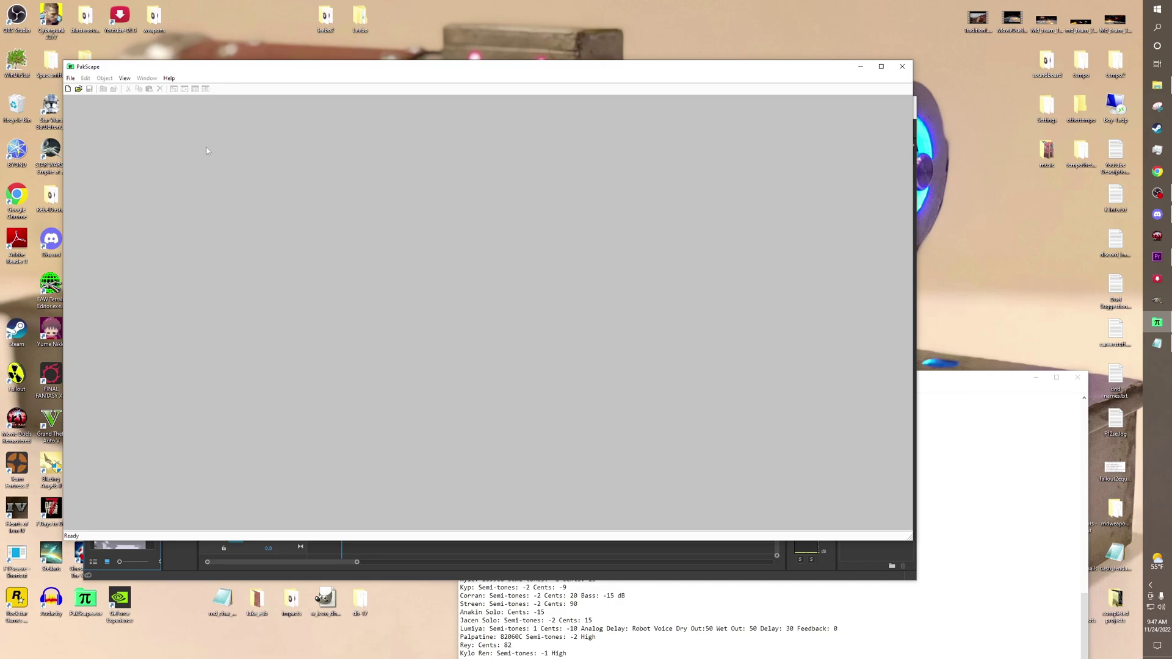
click(70, 78)
click(84, 99)
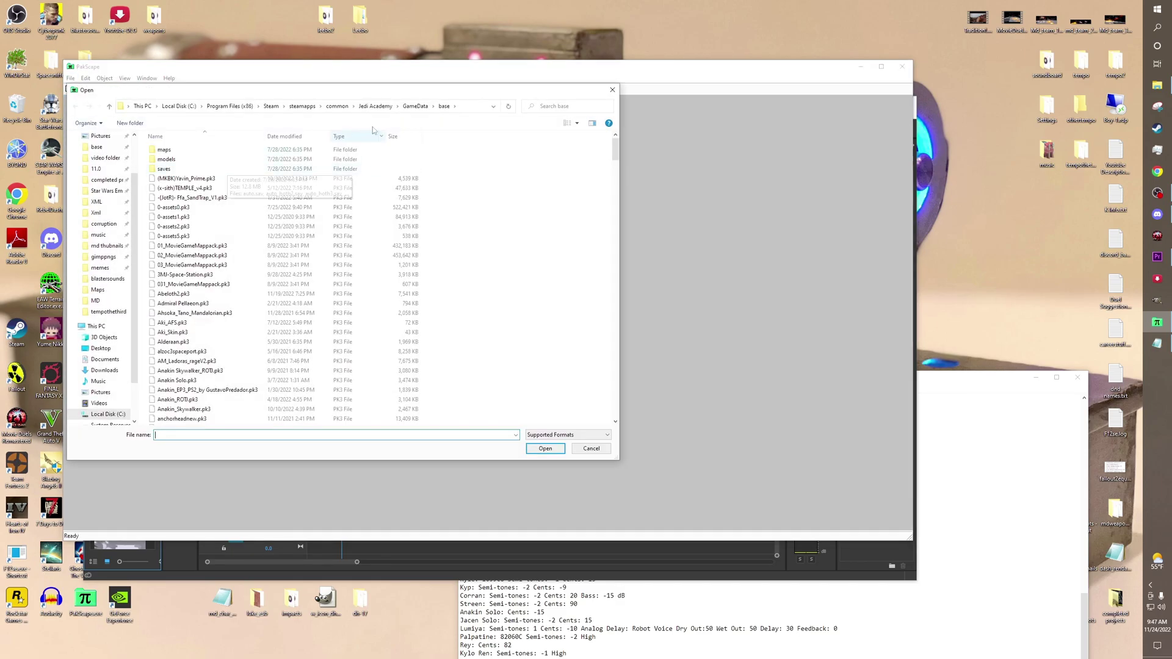
click(425, 107)
double_click(195, 160)
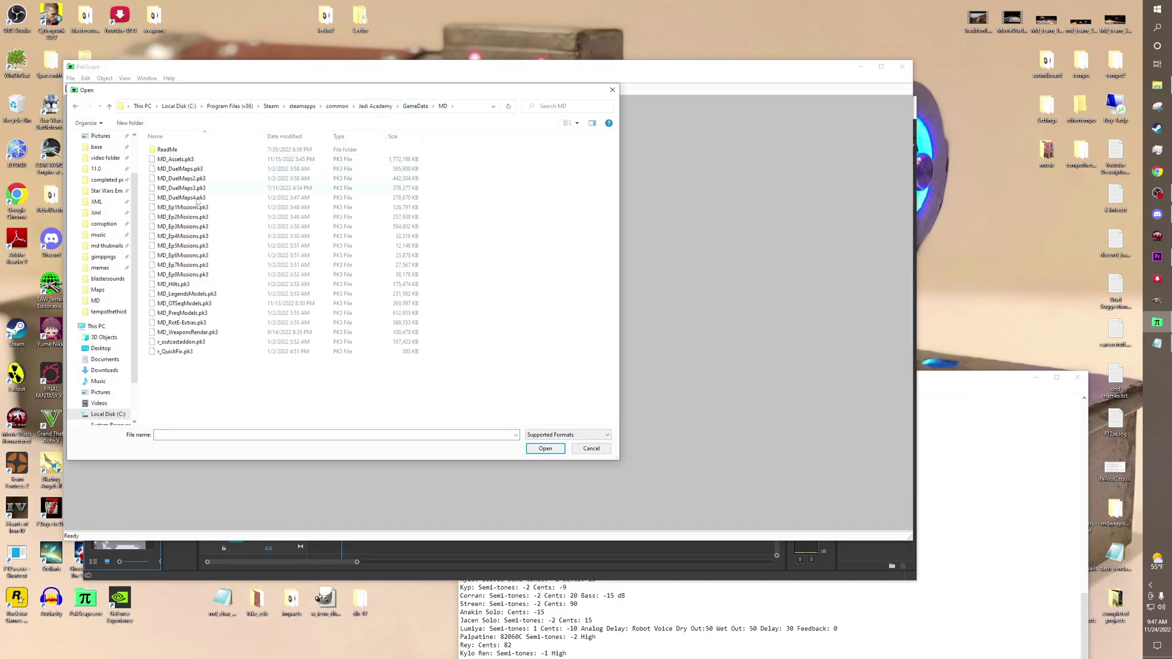
click(413, 107)
double_click(212, 147)
double_click(177, 208)
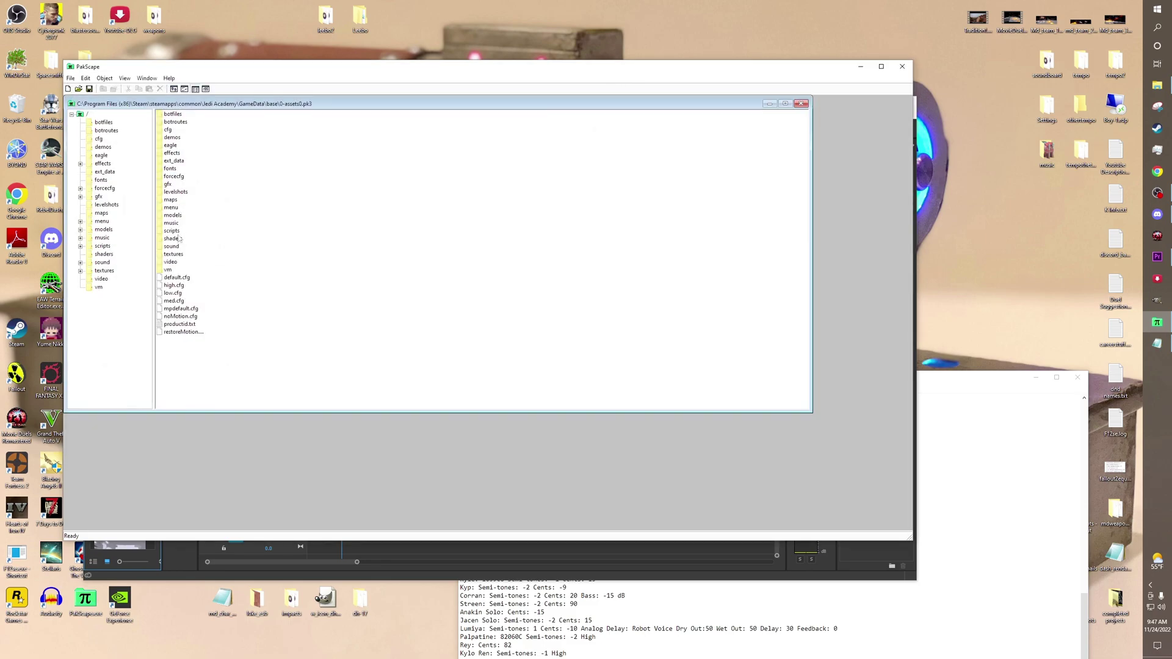
double_click(177, 249)
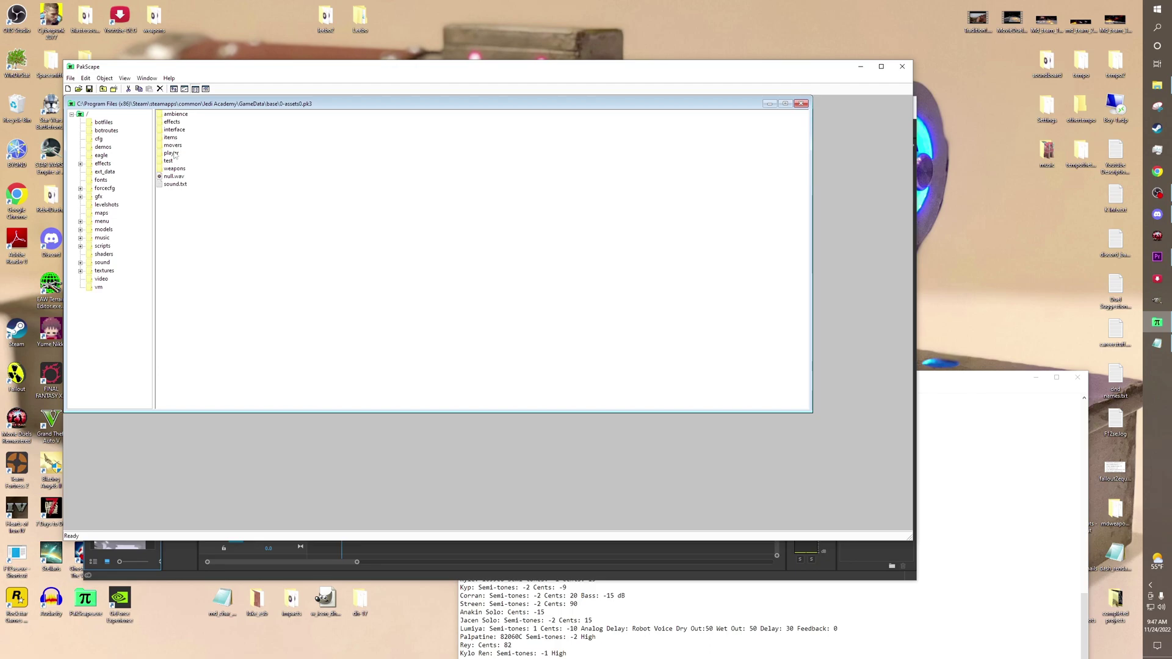
double_click(171, 154)
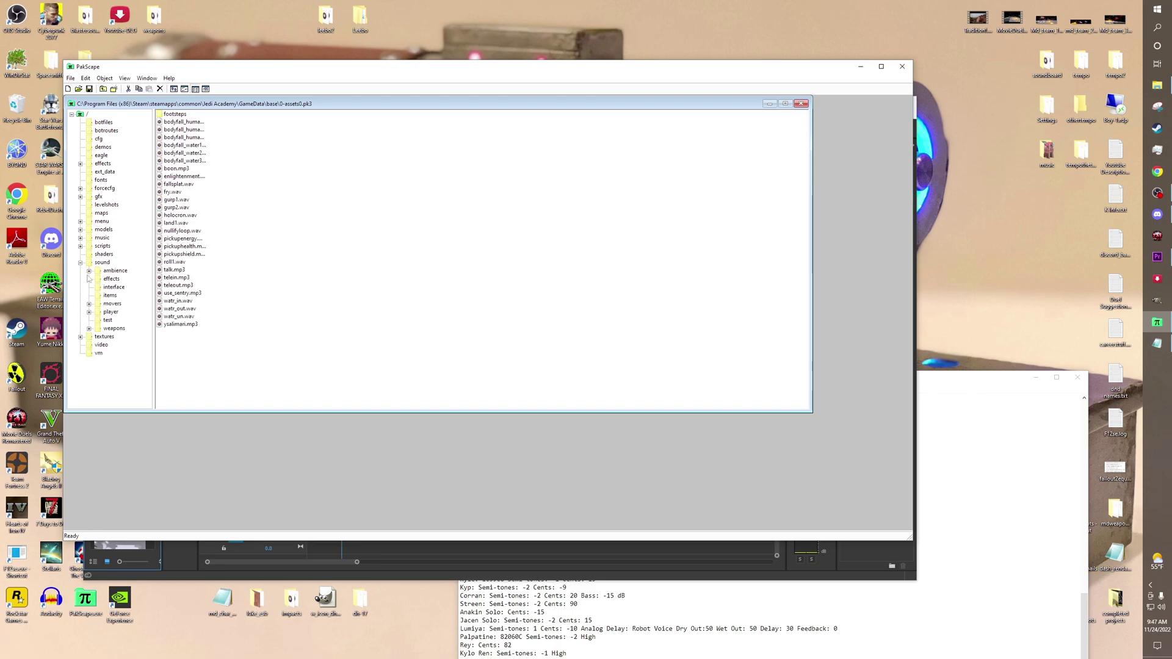
click(112, 278)
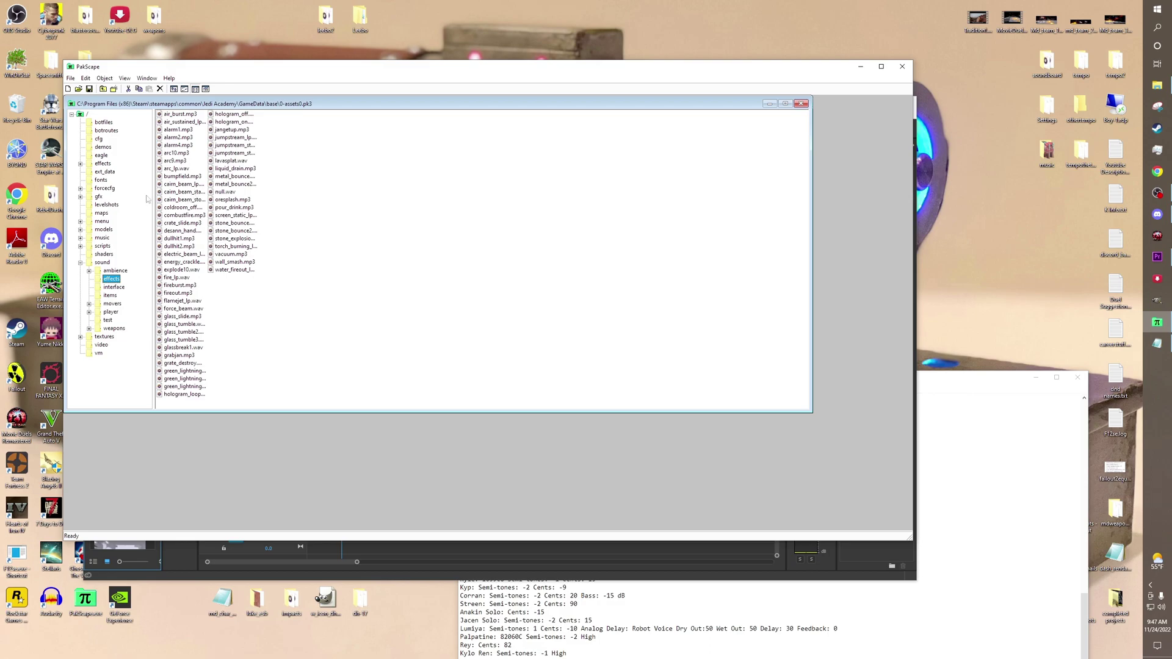
click(802, 103)
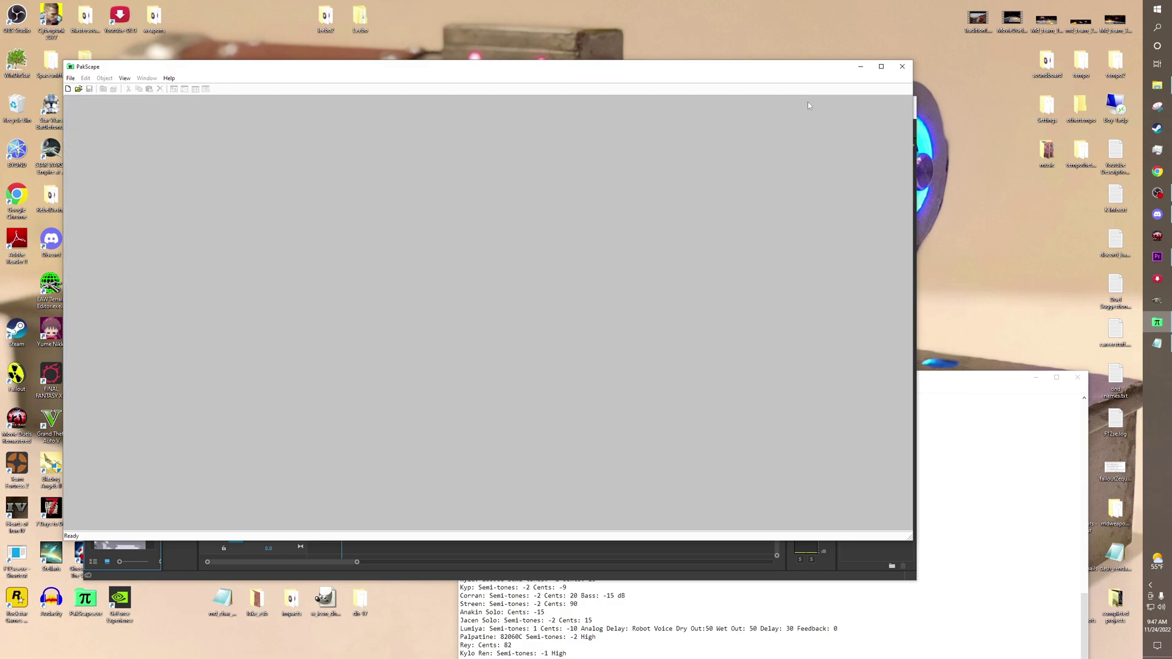
Step: Open assets0.pk3 and copy sound/vehicles/x-wing/flyby2.mp3 out to the desktop
click(71, 78)
click(81, 99)
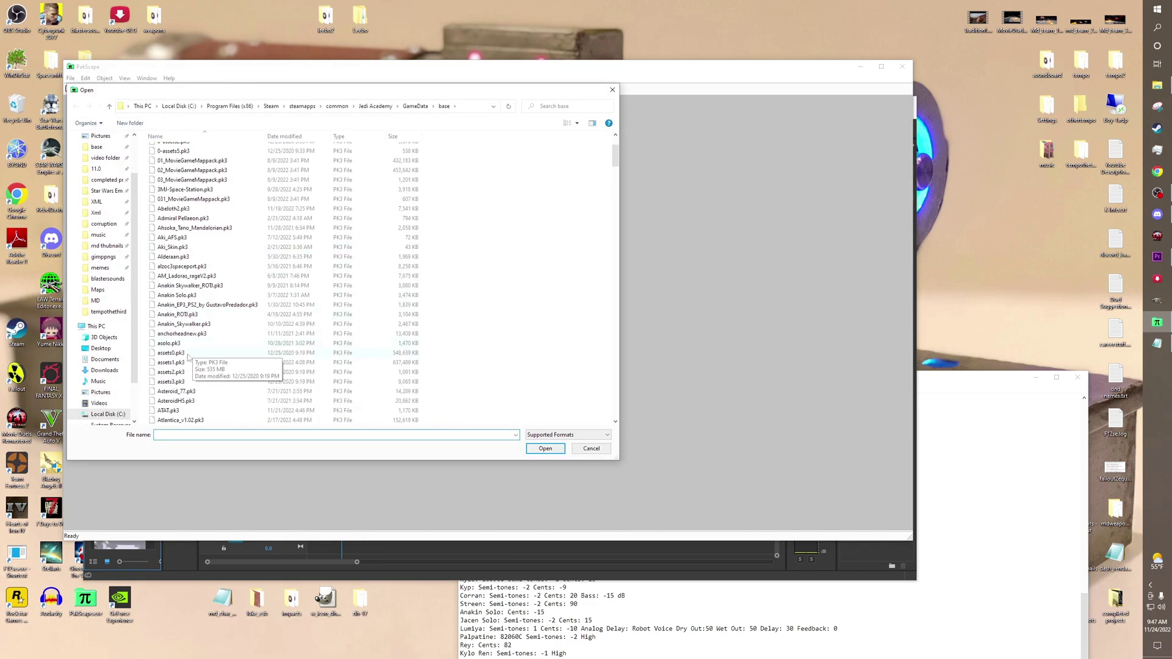
double_click(178, 352)
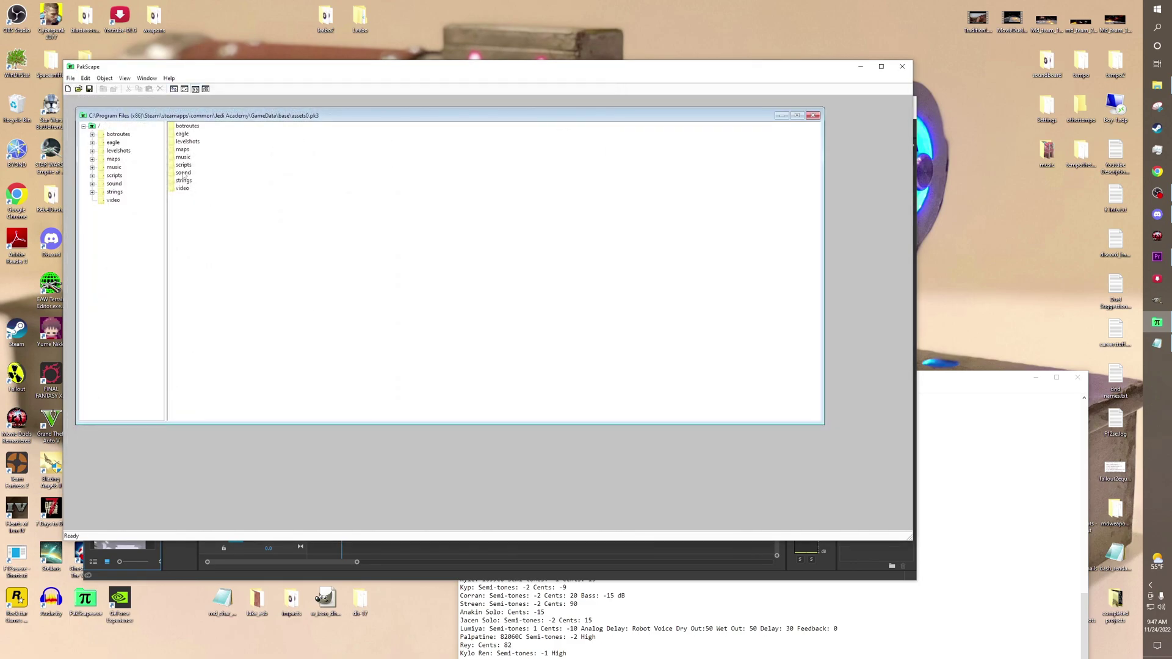
double_click(183, 174)
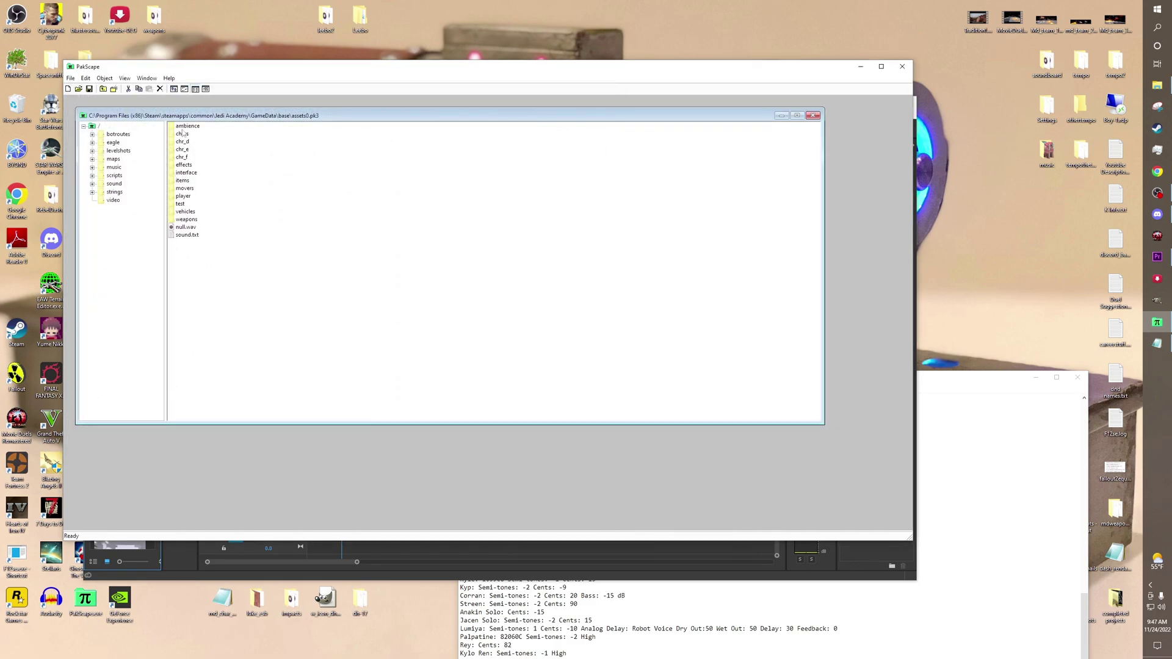
double_click(185, 211)
double_click(187, 173)
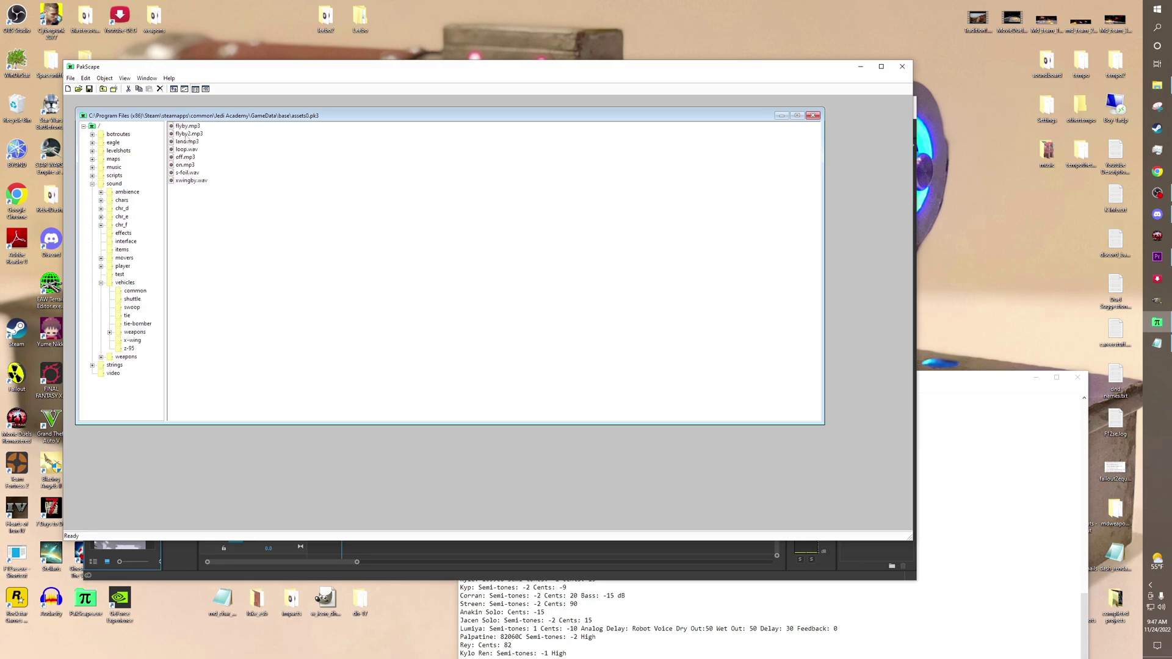
drag(186, 139, 328, 529)
Step: Place flyby2.mp3 at 00:00 on track A3, maximise Premiere, and preview the flyby sound
key(alt+Tab)
click(310, 427)
click(547, 382)
click(884, 103)
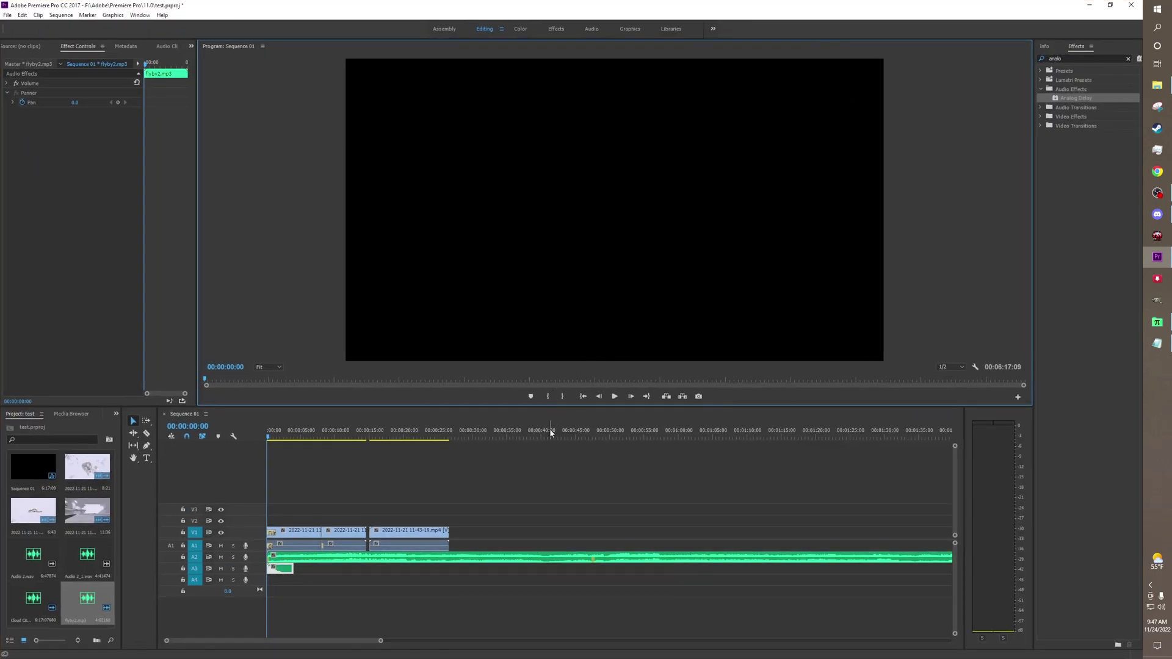
click(615, 397)
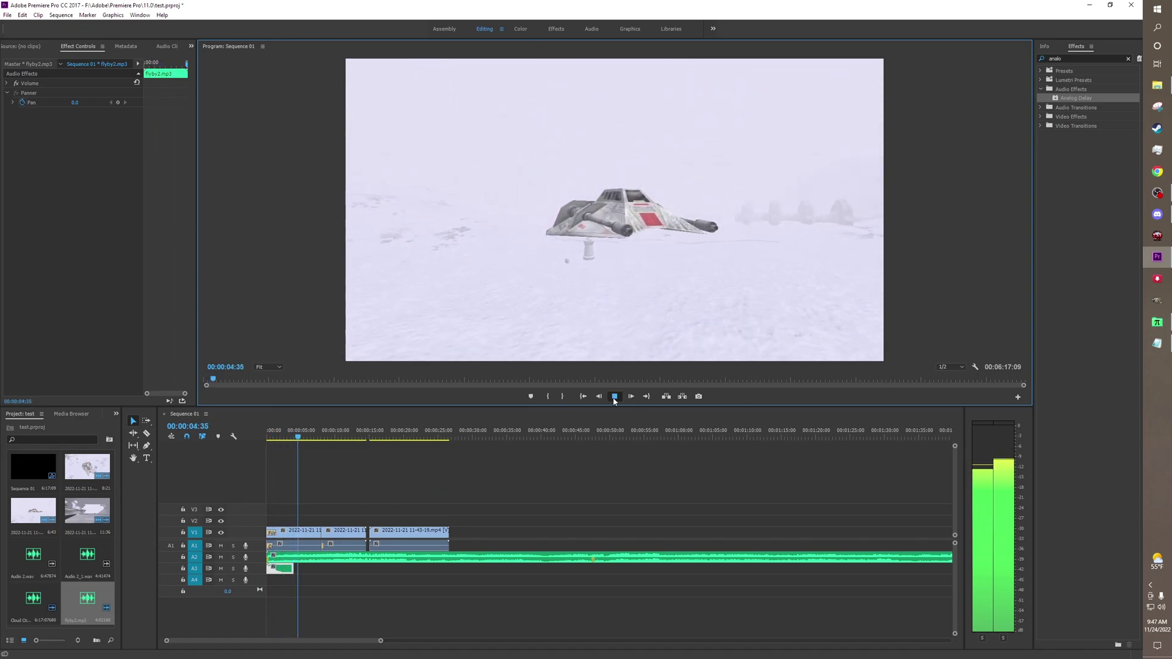
click(615, 397)
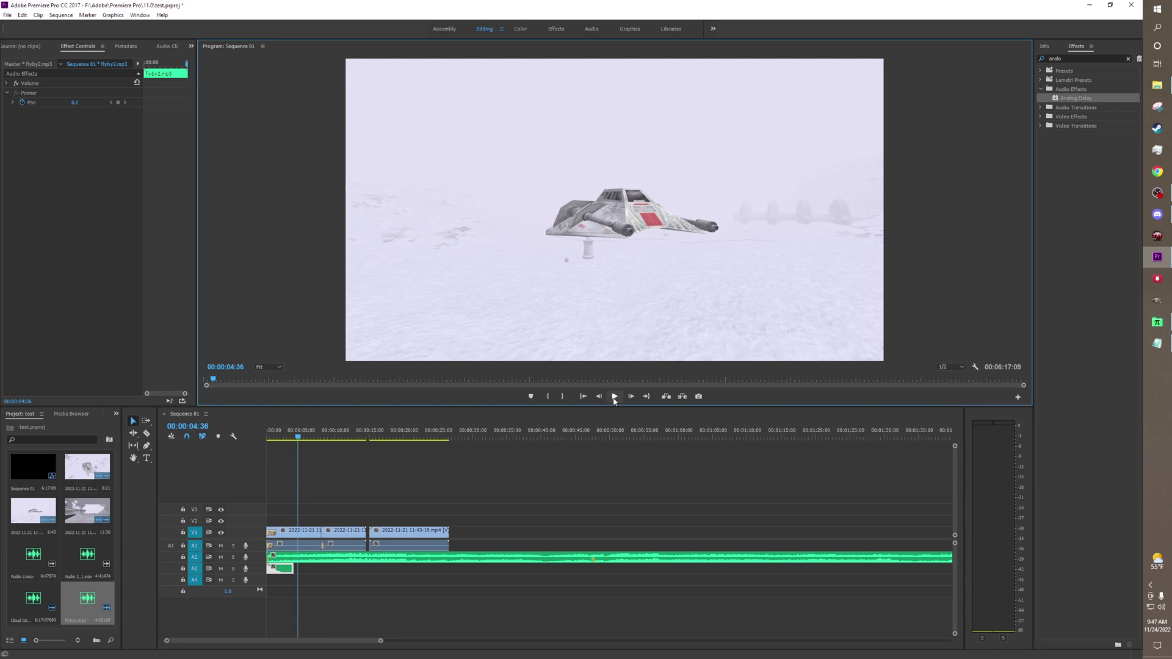
Step: Check the A3 clip's audio channels and change the Audio Gain of the A2 music
right_click(278, 569)
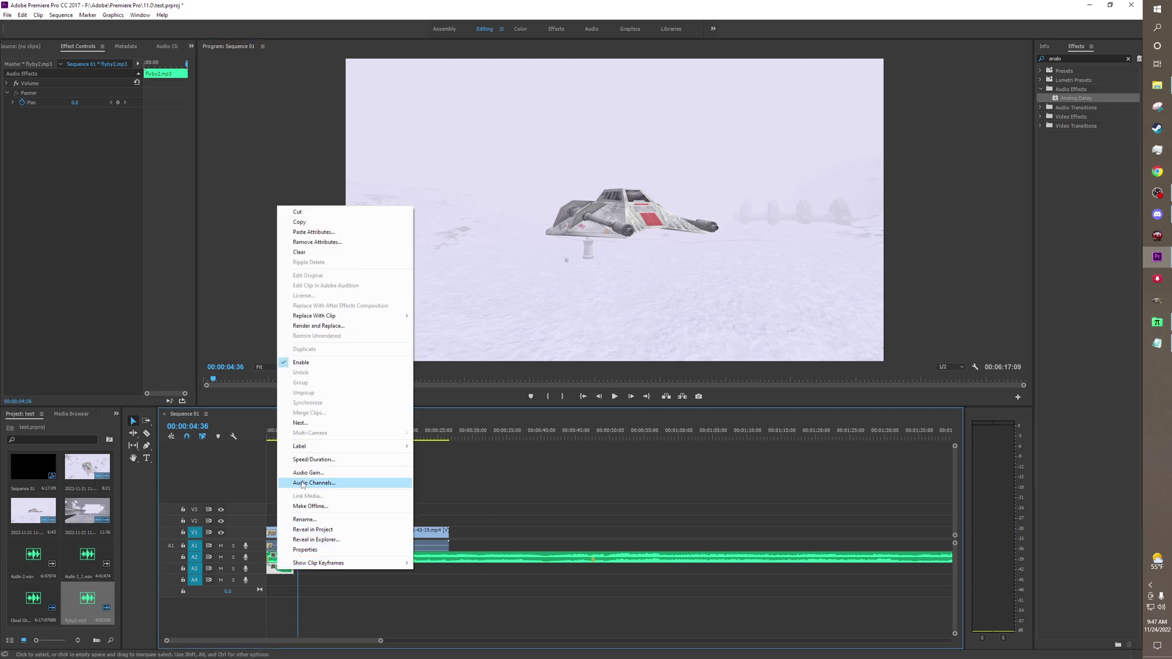
click(302, 484)
key(Escape)
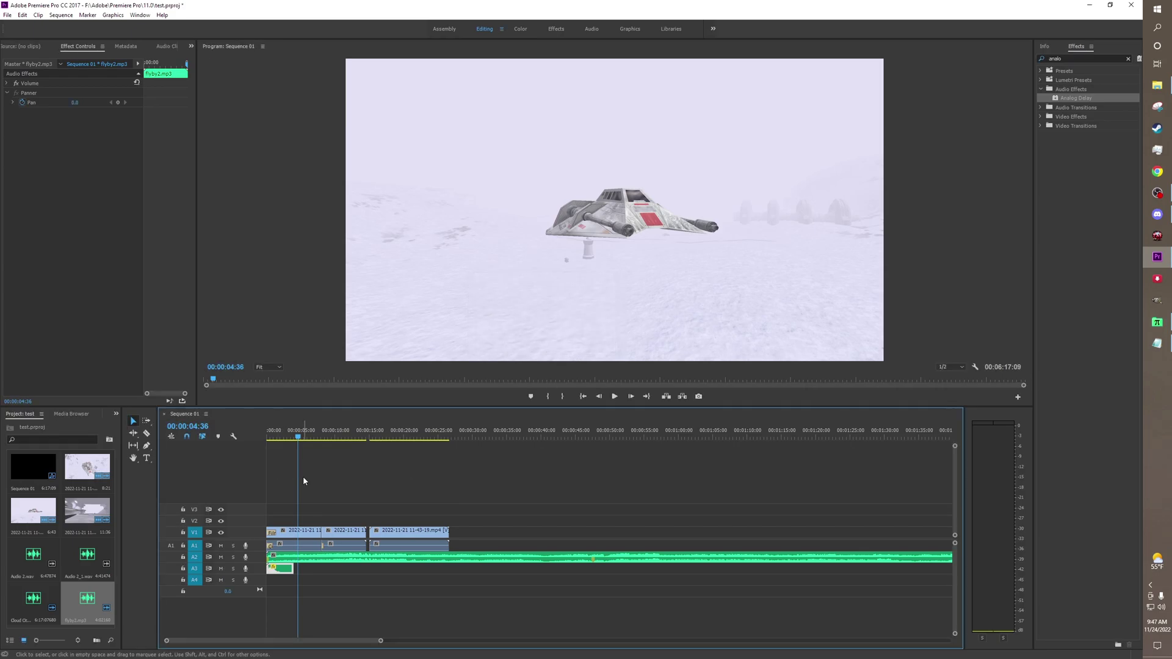
right_click(359, 560)
click(386, 465)
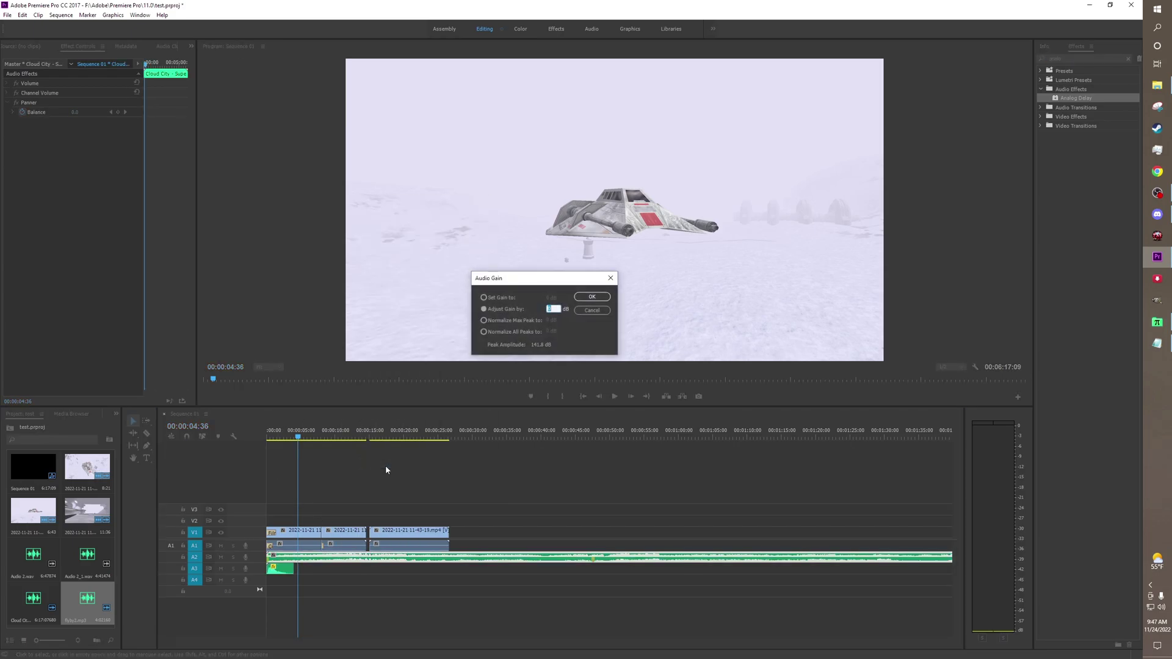
key(Return)
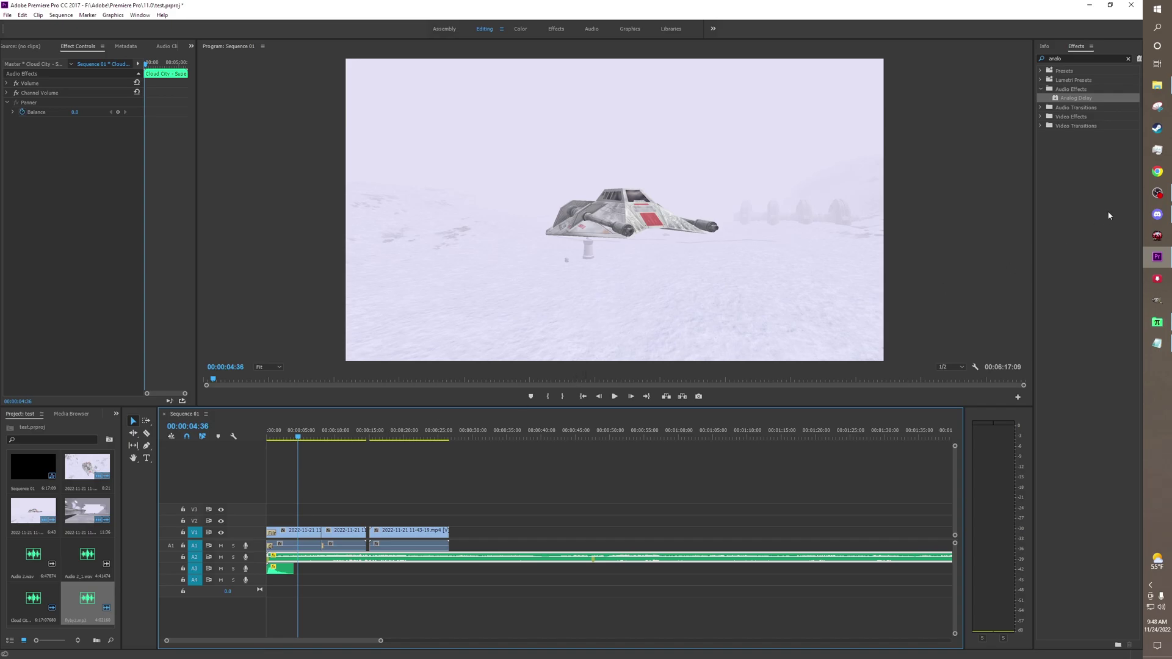
Step: Record a voice-over on A3 and razor-cut the A2 music twice around it
click(146, 433)
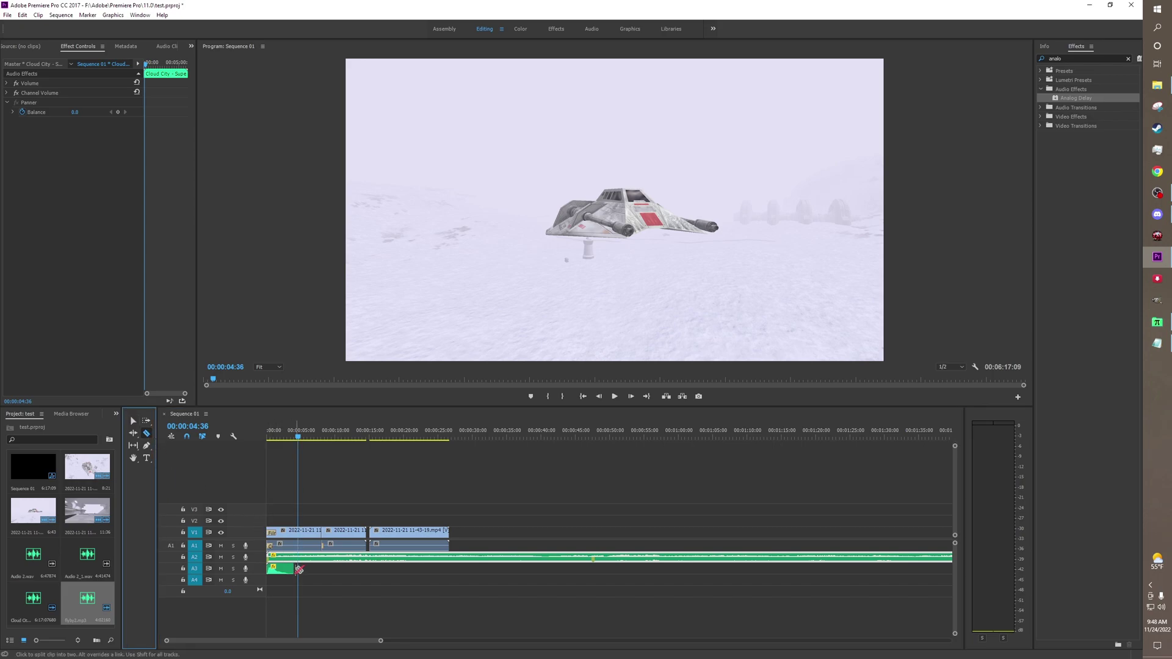
click(246, 569)
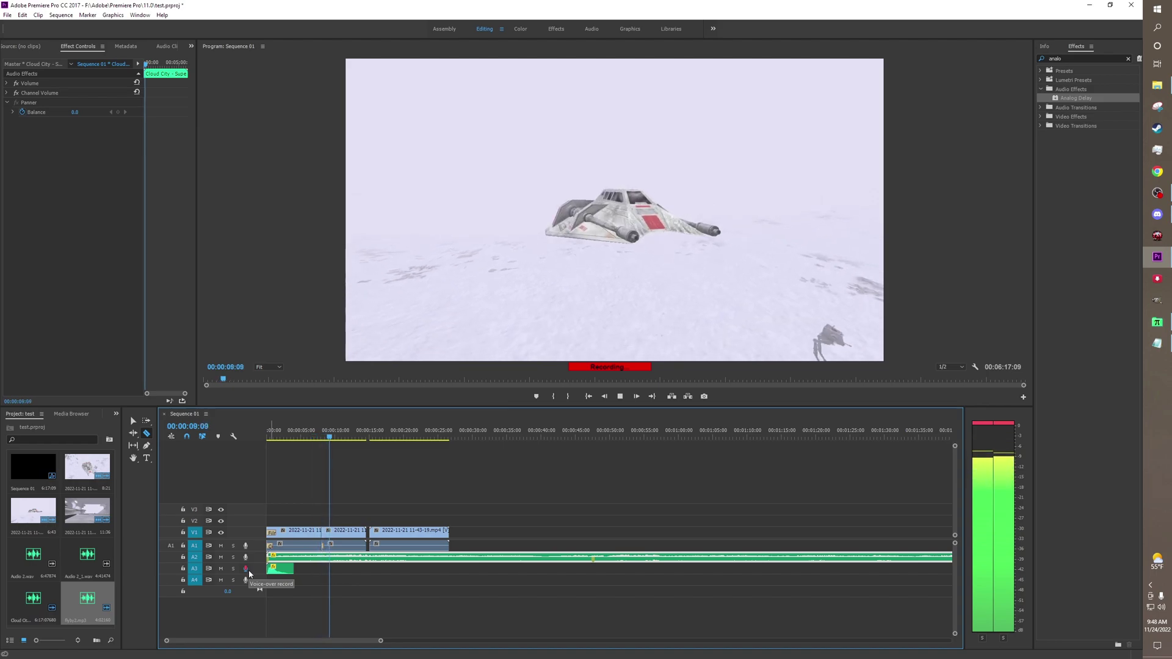
click(247, 570)
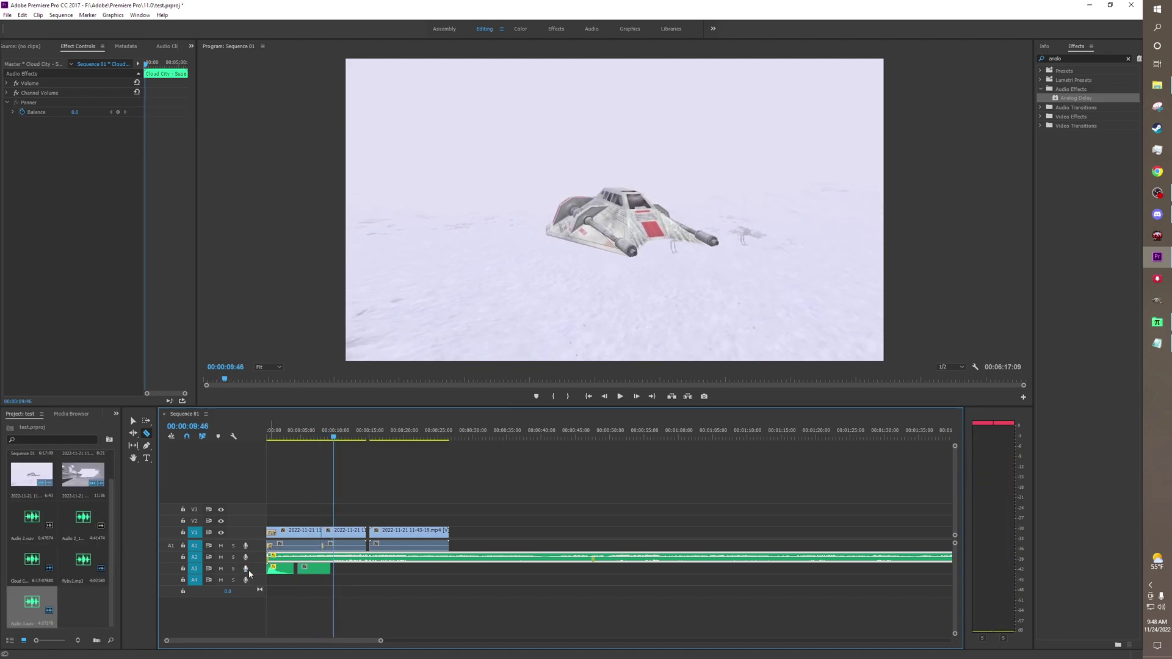
click(297, 557)
click(333, 558)
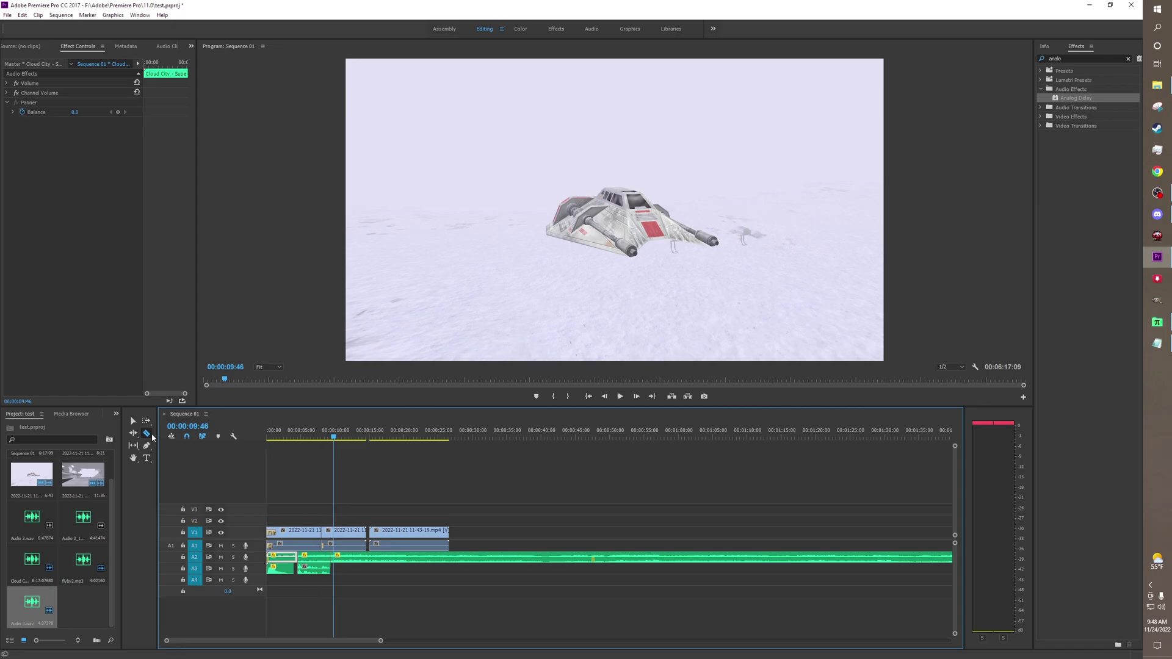
Step: Apply a Constant Gain audio crossfade to the cut in the A2 music
click(133, 421)
click(1128, 60)
click(1041, 98)
click(1046, 107)
drag(1082, 116, 331, 558)
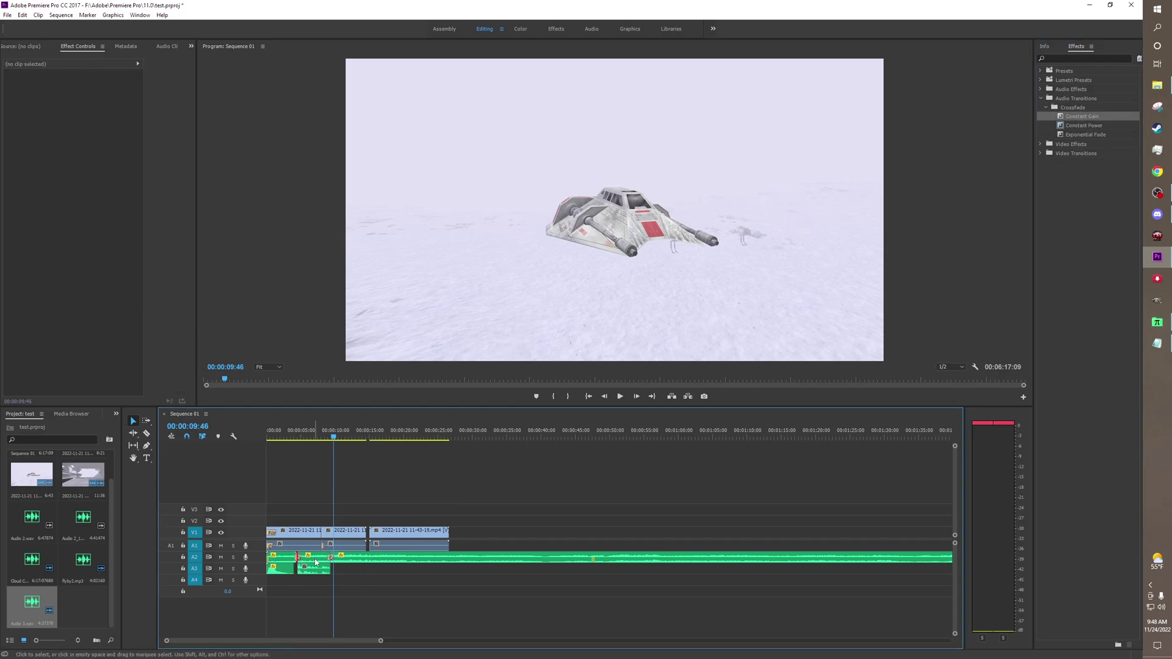
Step: Change the gain of the cut music section and preview the mix from about 3 seconds
right_click(316, 561)
click(354, 461)
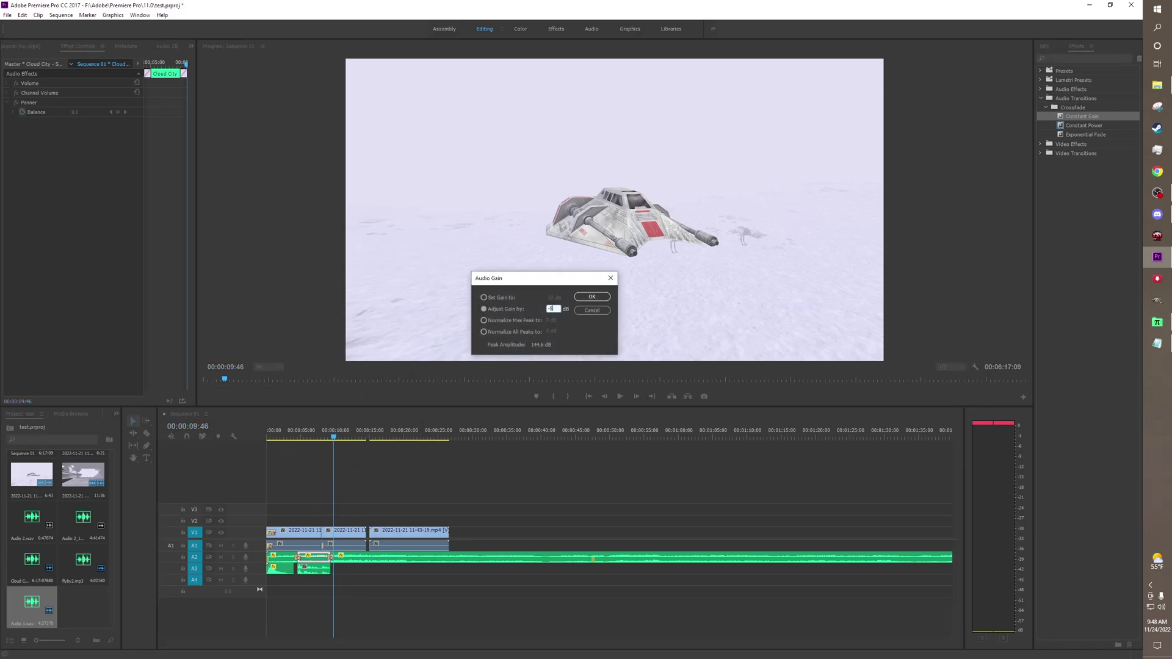
key(Return)
click(290, 444)
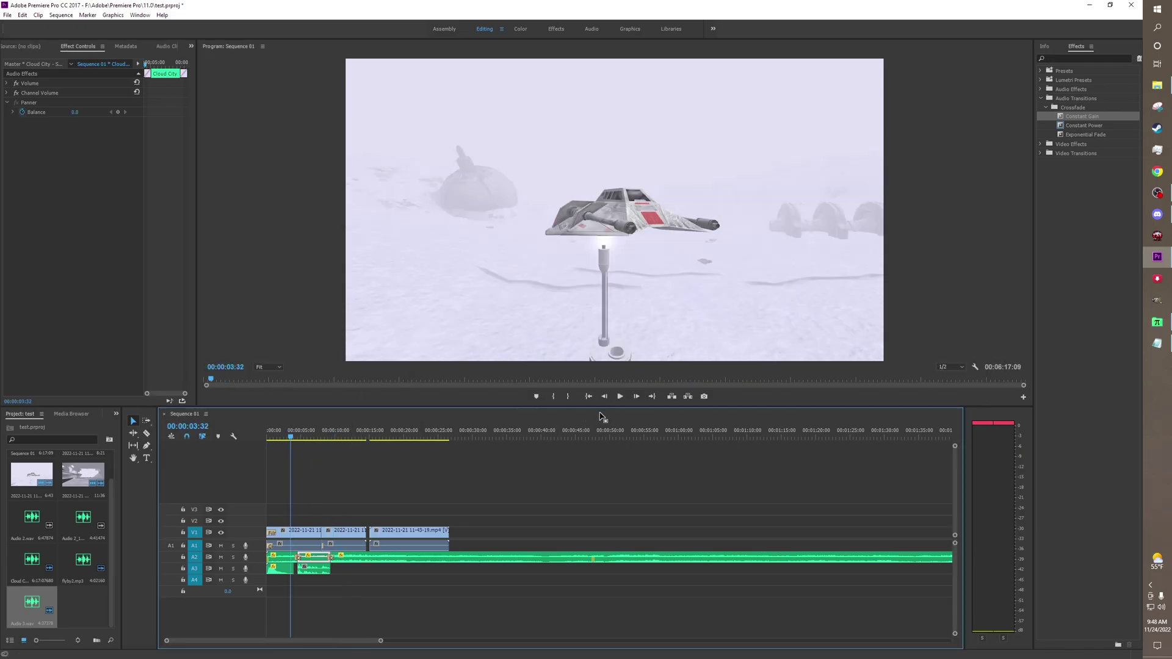
click(620, 396)
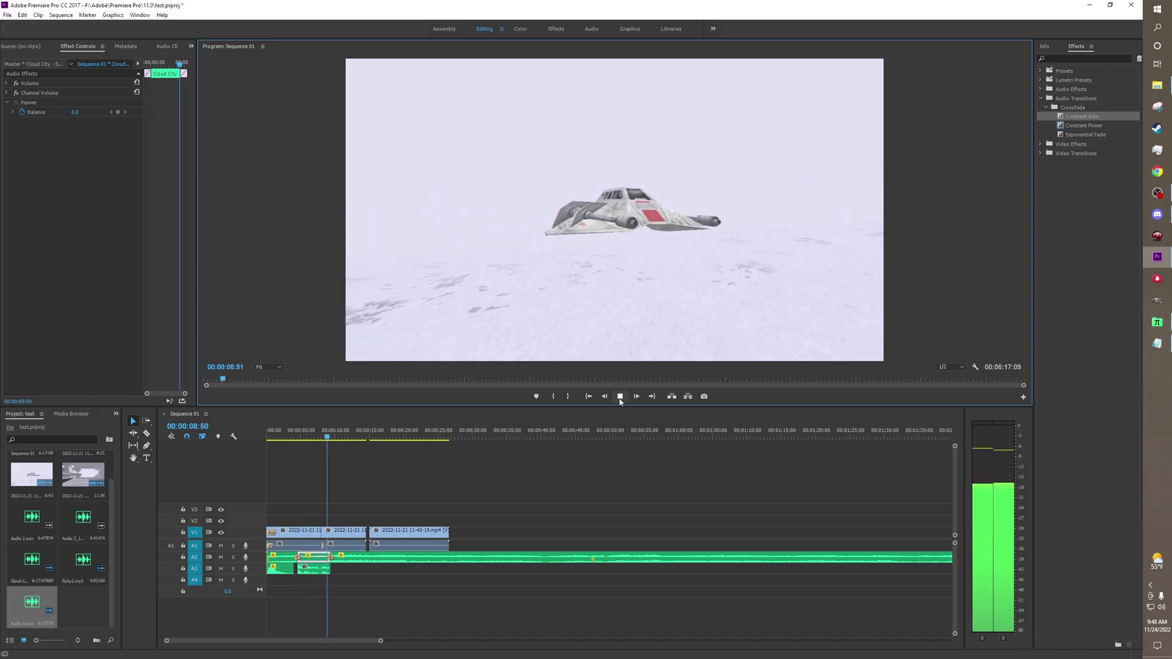
click(619, 397)
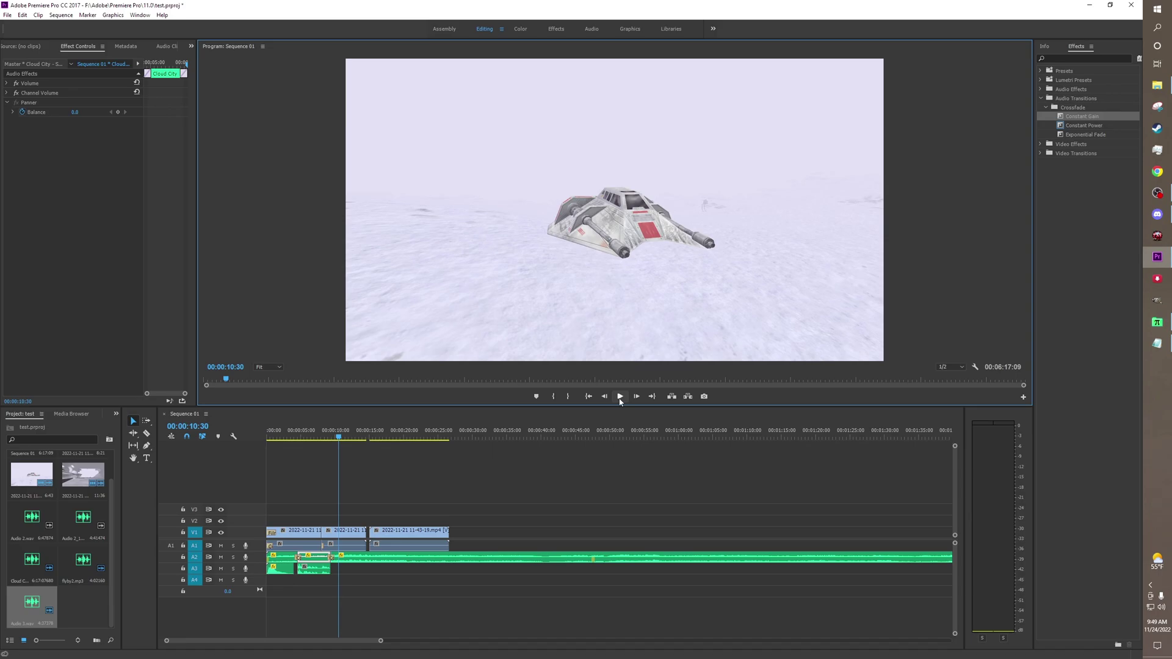
Step: In File > Export > Media, set the export preset to YouTube 2160p 4K
click(8, 14)
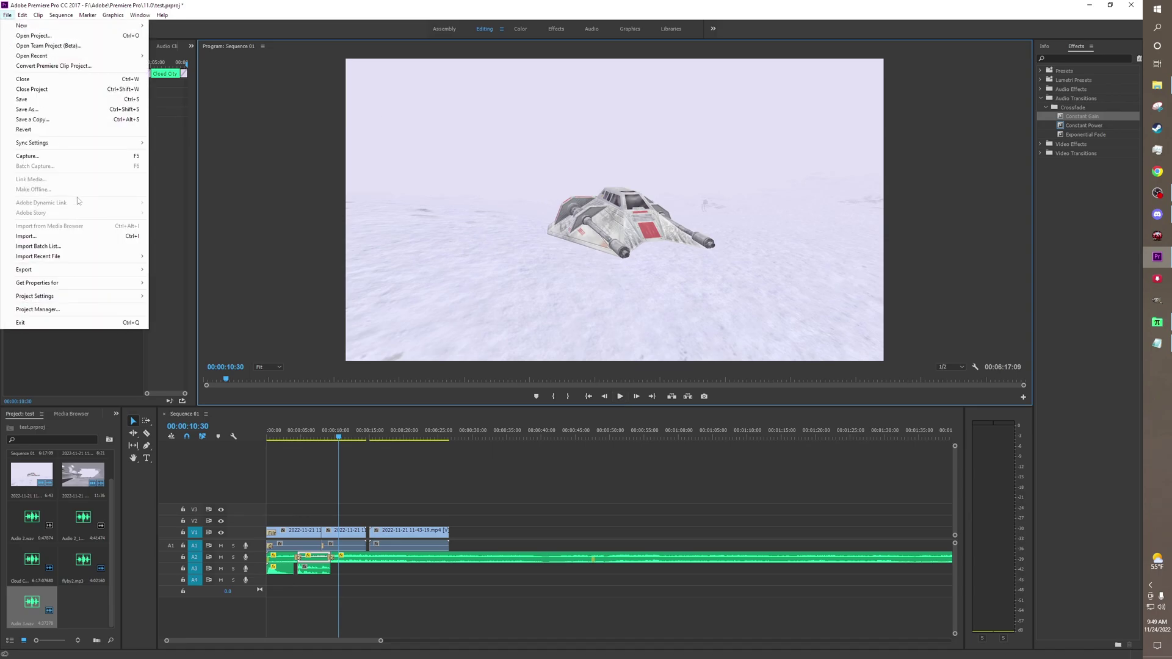
mouse_move(72, 269)
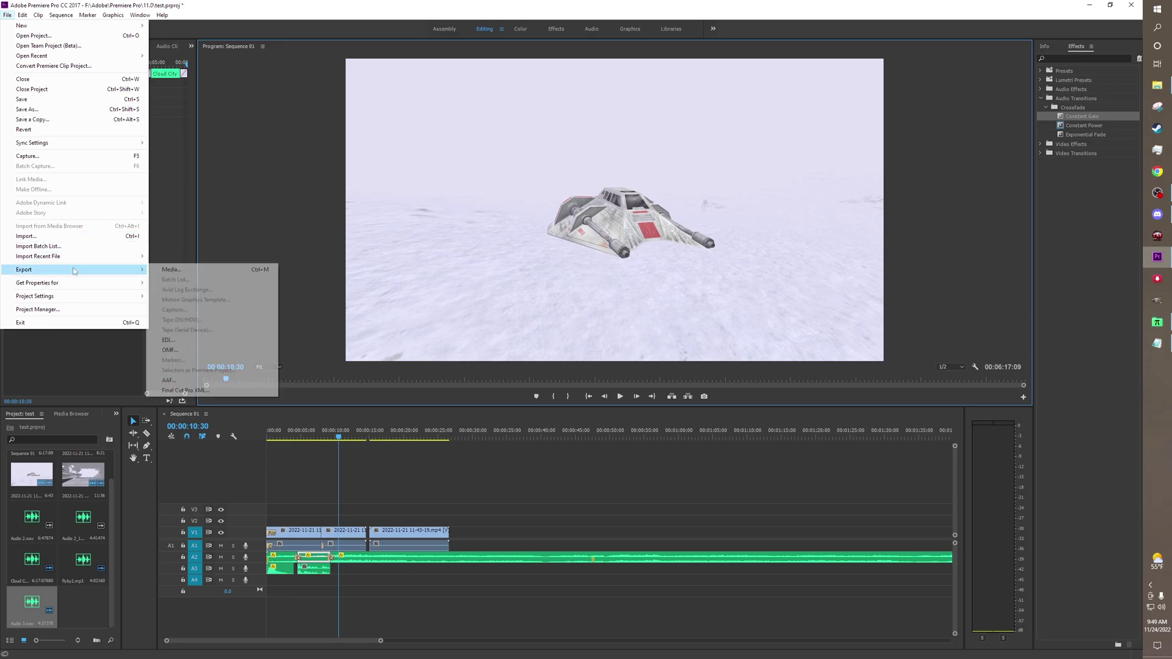
click(171, 271)
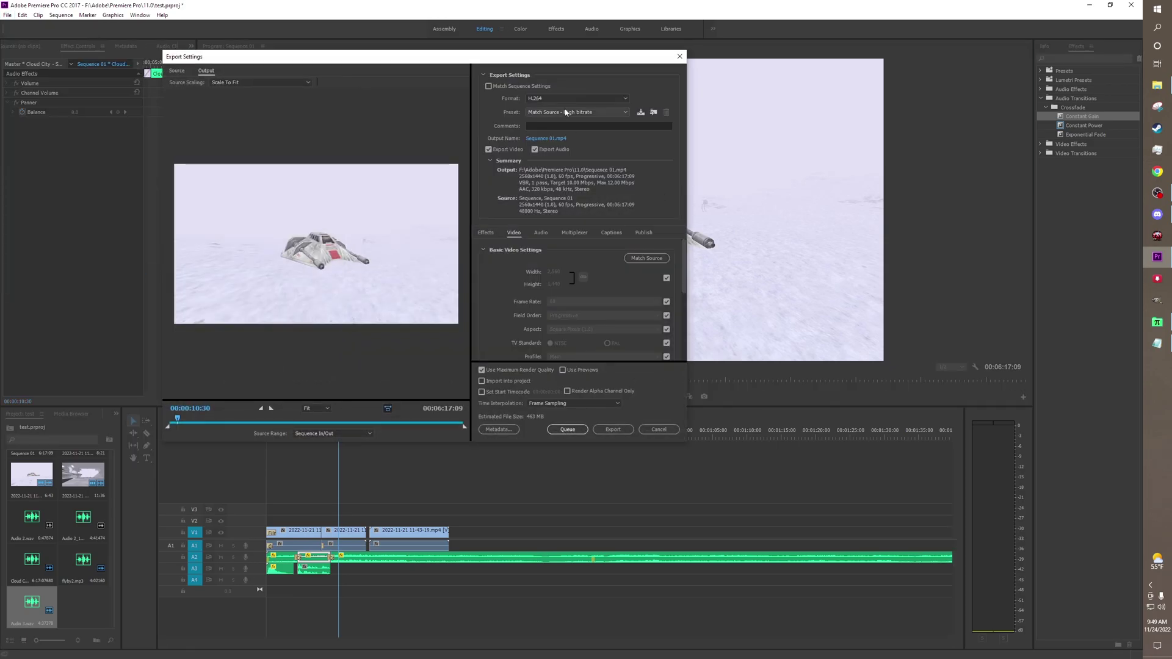
click(604, 111)
mouse_move(640, 654)
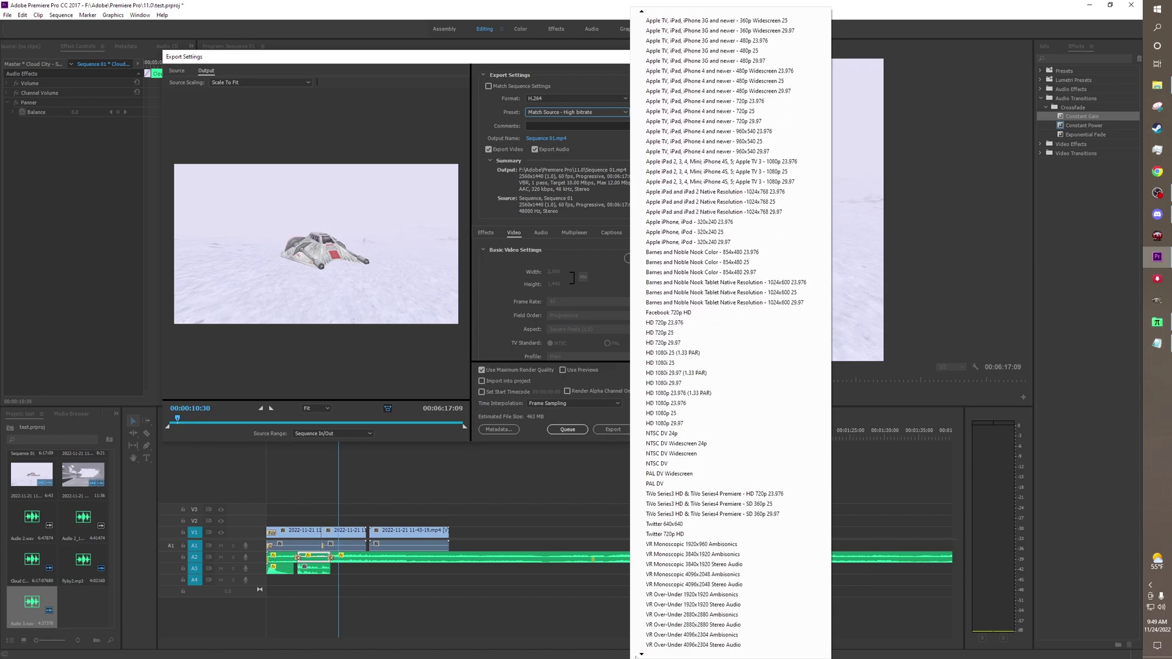
click(667, 645)
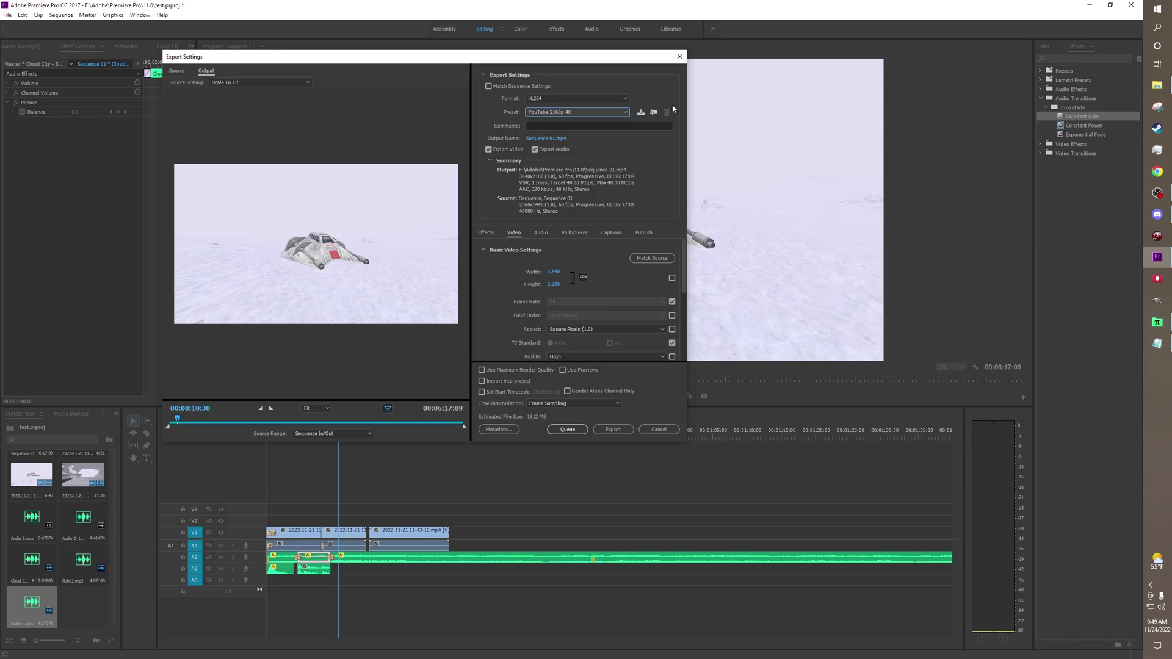
Step: Close the export settings and quit Premiere without saving the project
click(680, 57)
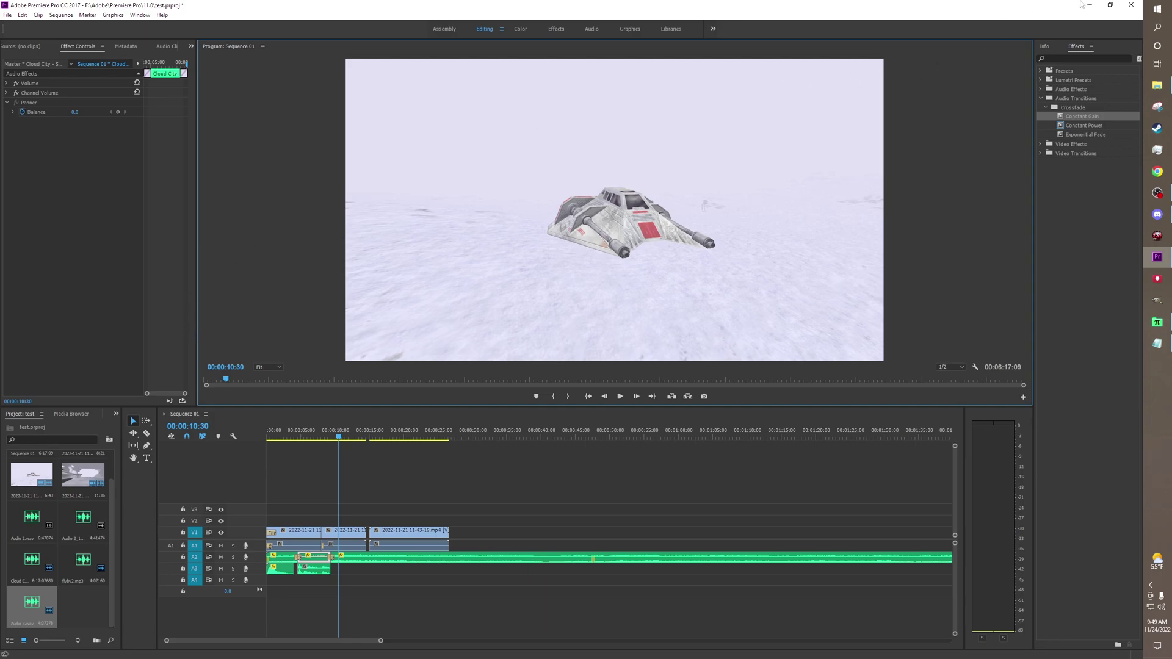
click(1130, 5)
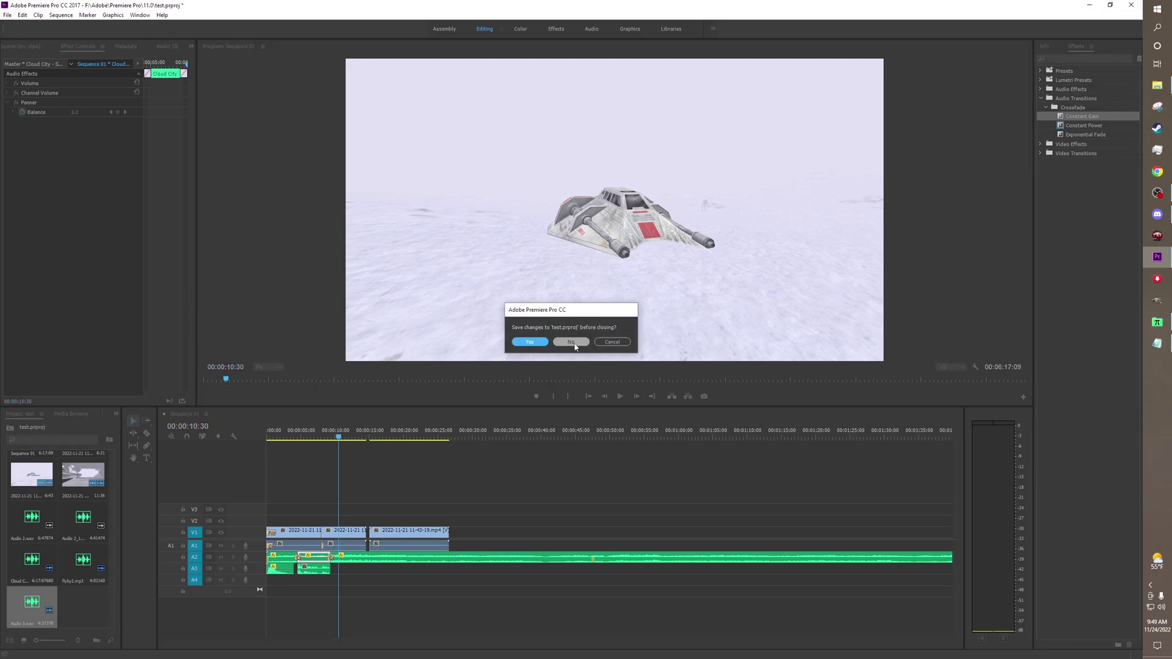
click(571, 343)
Step: Drag the Youtube Description Notepad window up and left to show more voice settings
drag(615, 378, 550, 147)
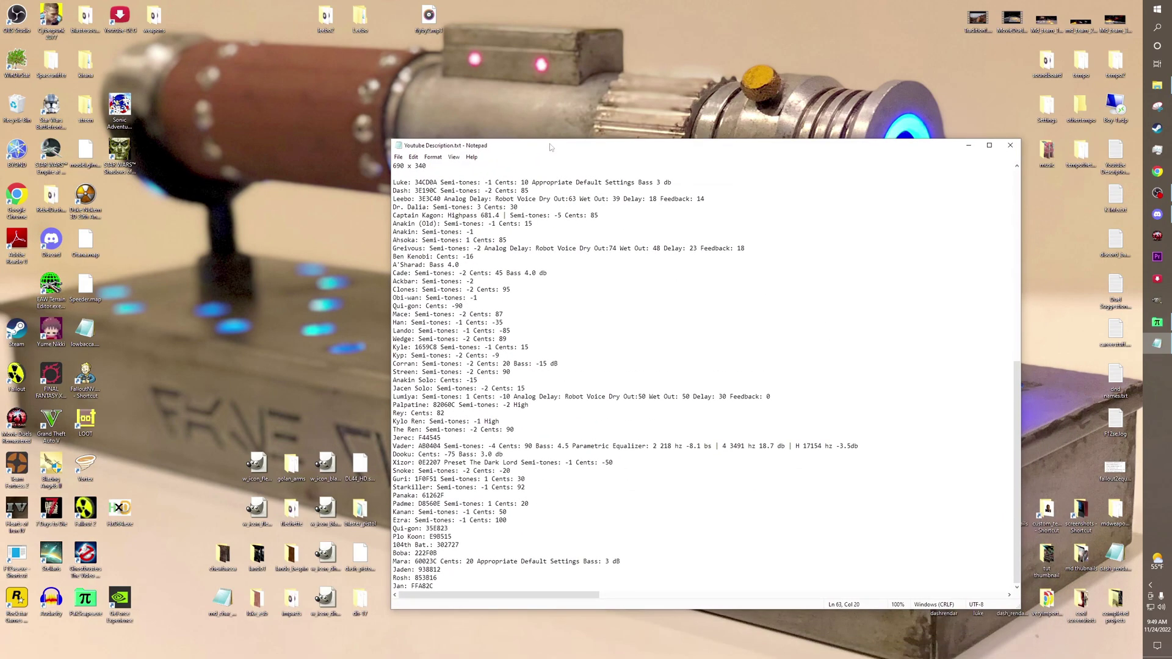